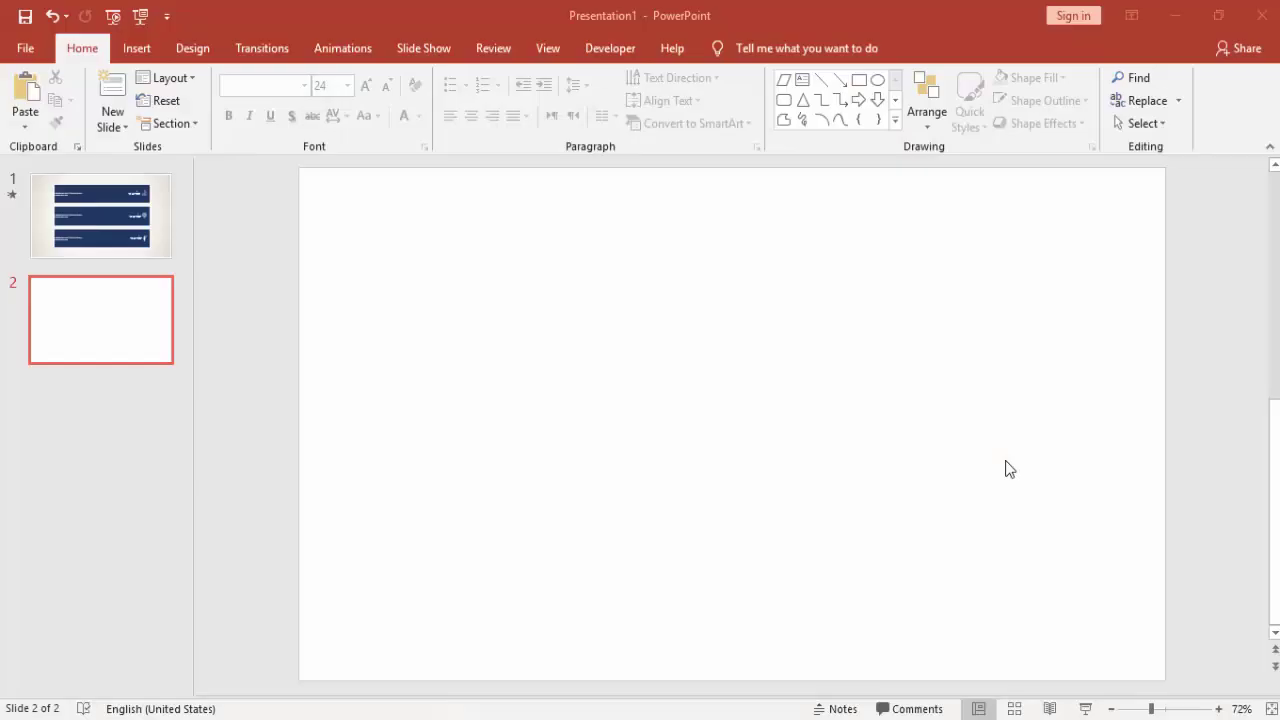
Draw a wide rectangle about 1.84" high and 10.07" wide across the middle of the blank slide.
left_click(147, 47)
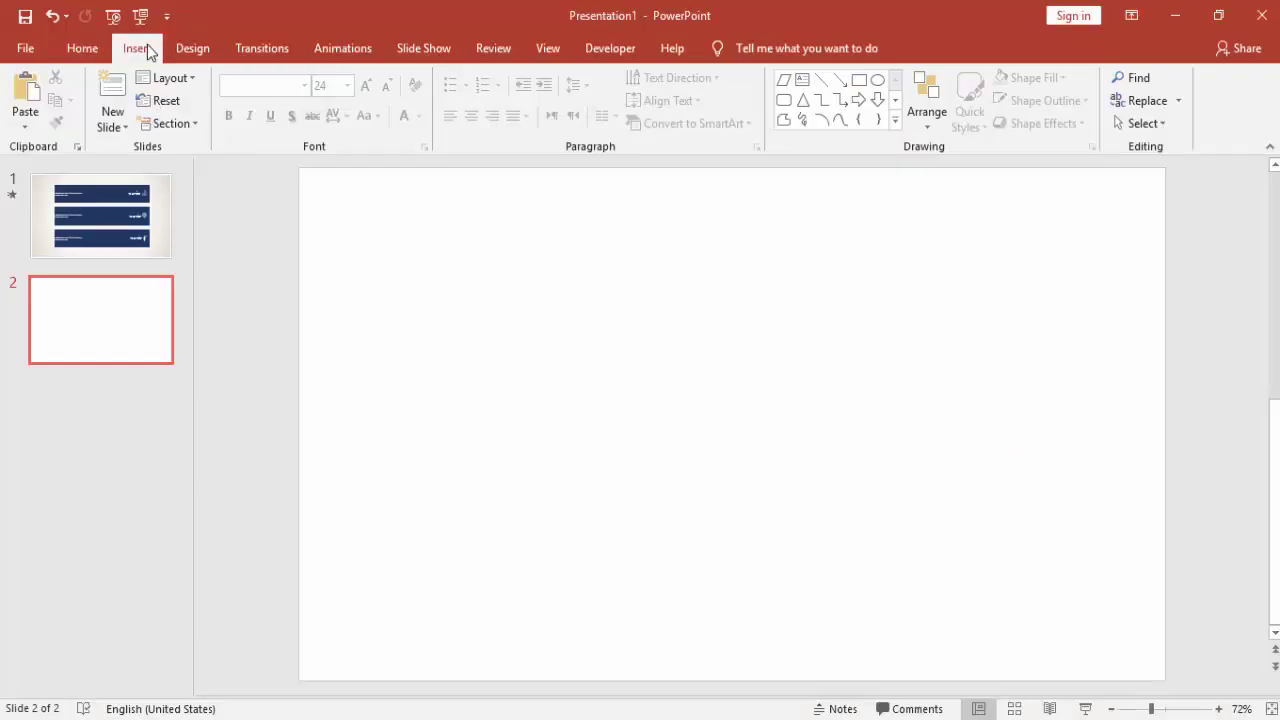
left_click(343, 100)
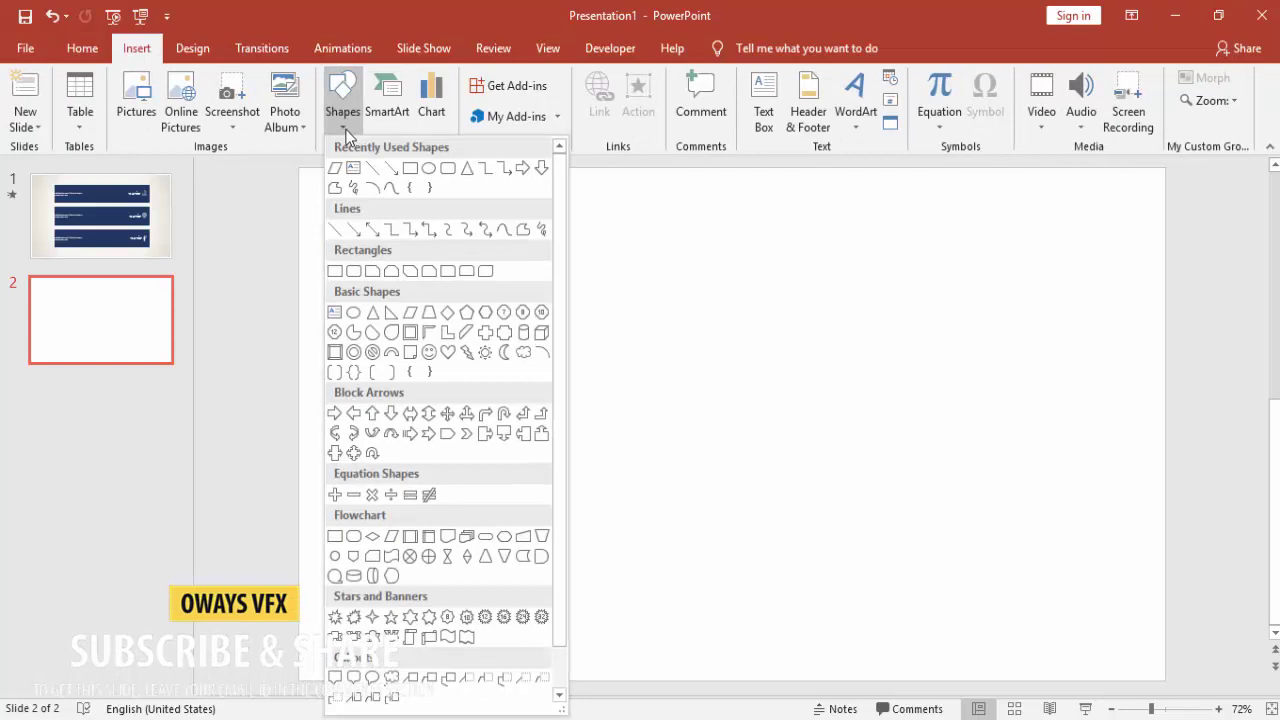
left_click(335, 272)
mouse_move(328, 327)
left_mouse_down()
mouse_move(754, 434)
mouse_move(983, 453)
left_mouse_up()
Set the rectangle's height to 1.7" and shift it slightly to the right on the slide.
left_click(1085, 85)
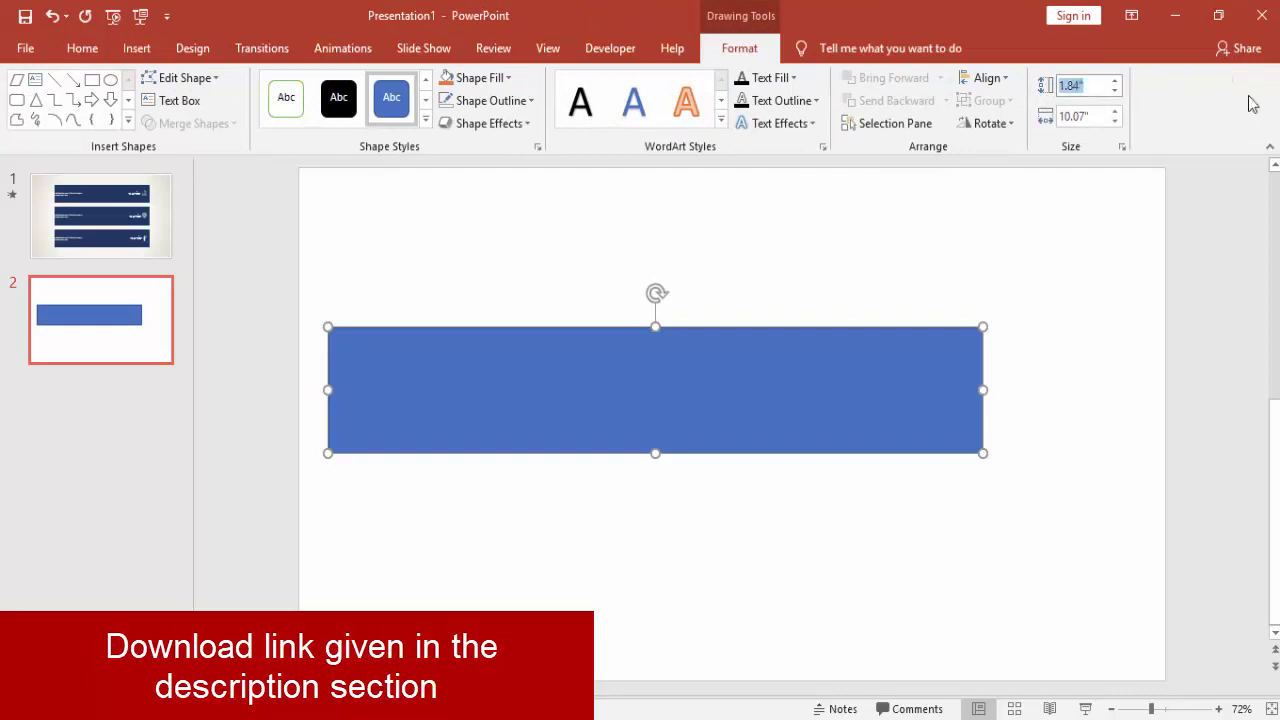
type("1.7")
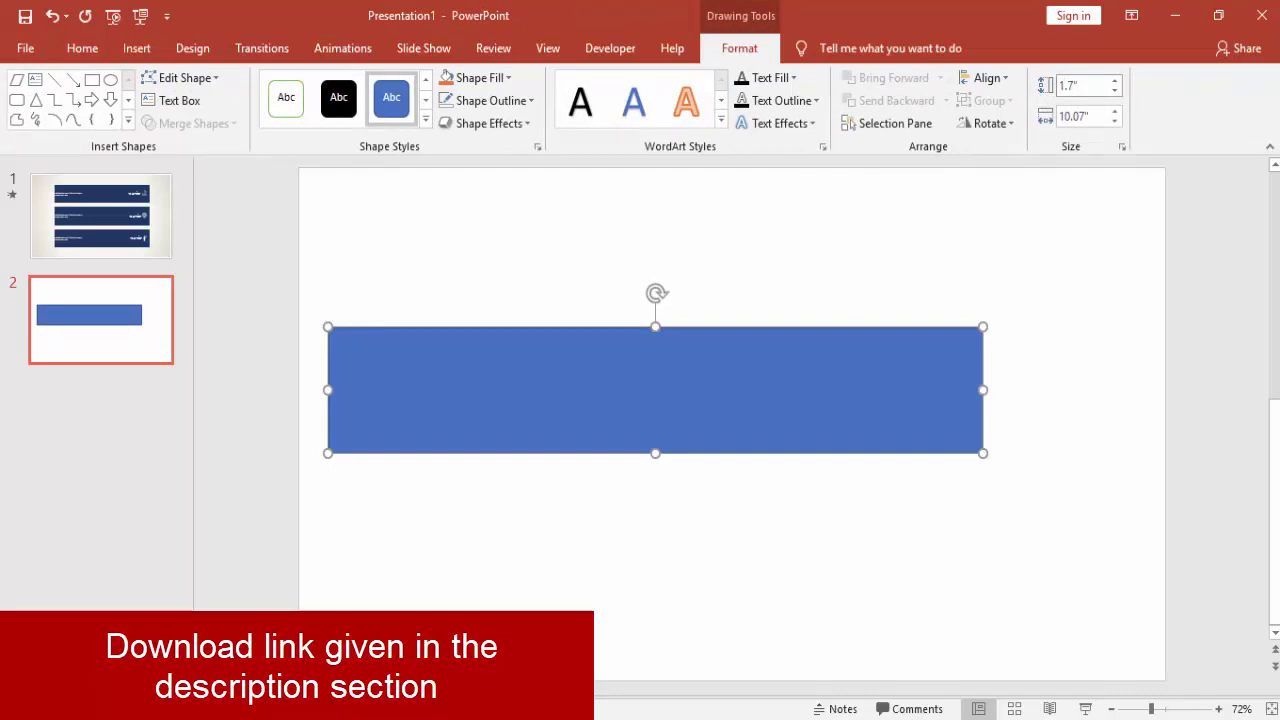
key("Return")
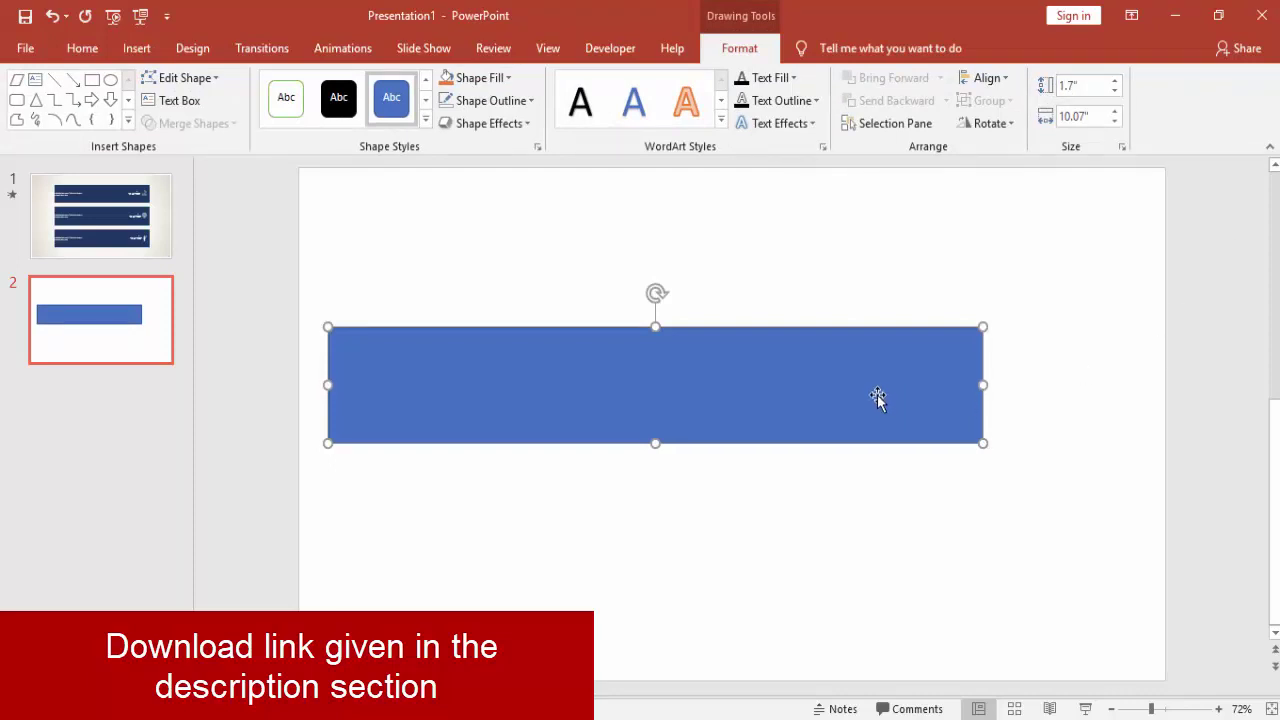
left_click_drag(877, 397, 921, 397)
left_click(817, 303)
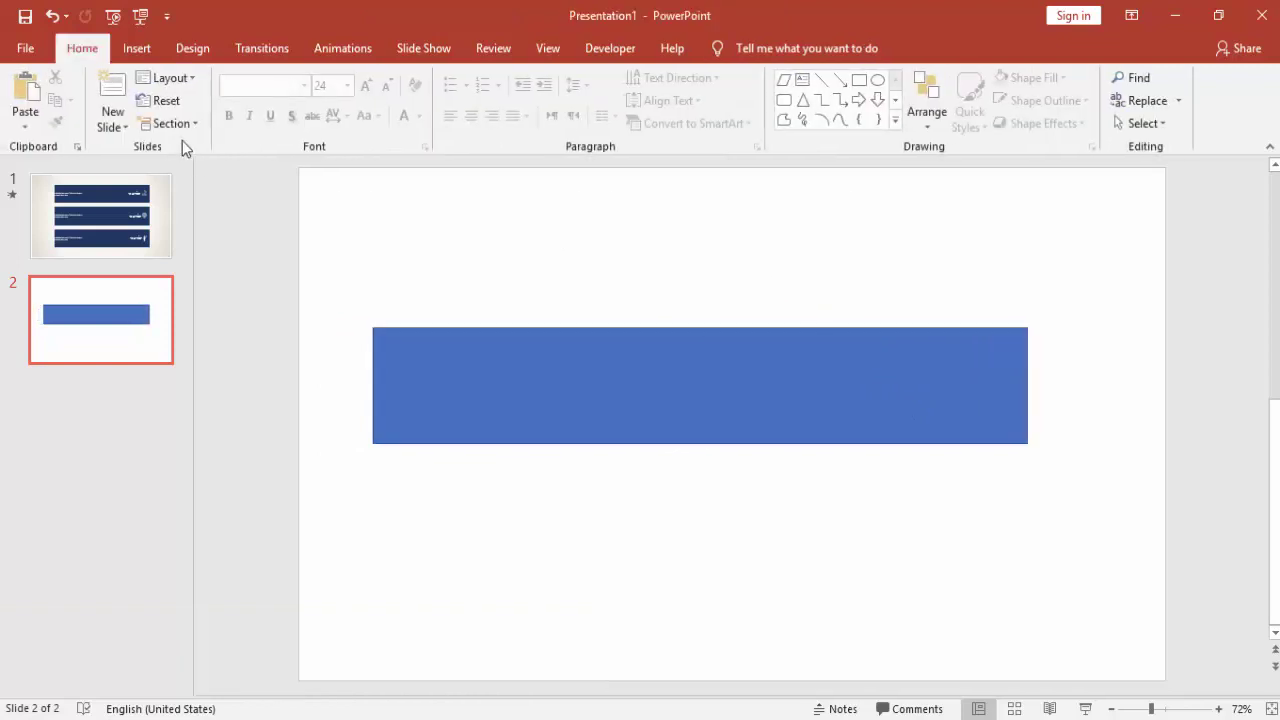
Draw a parallelogram about 2.88" high and 4.09" wide over the left part of the rectangle.
left_click(136, 48)
left_click(342, 120)
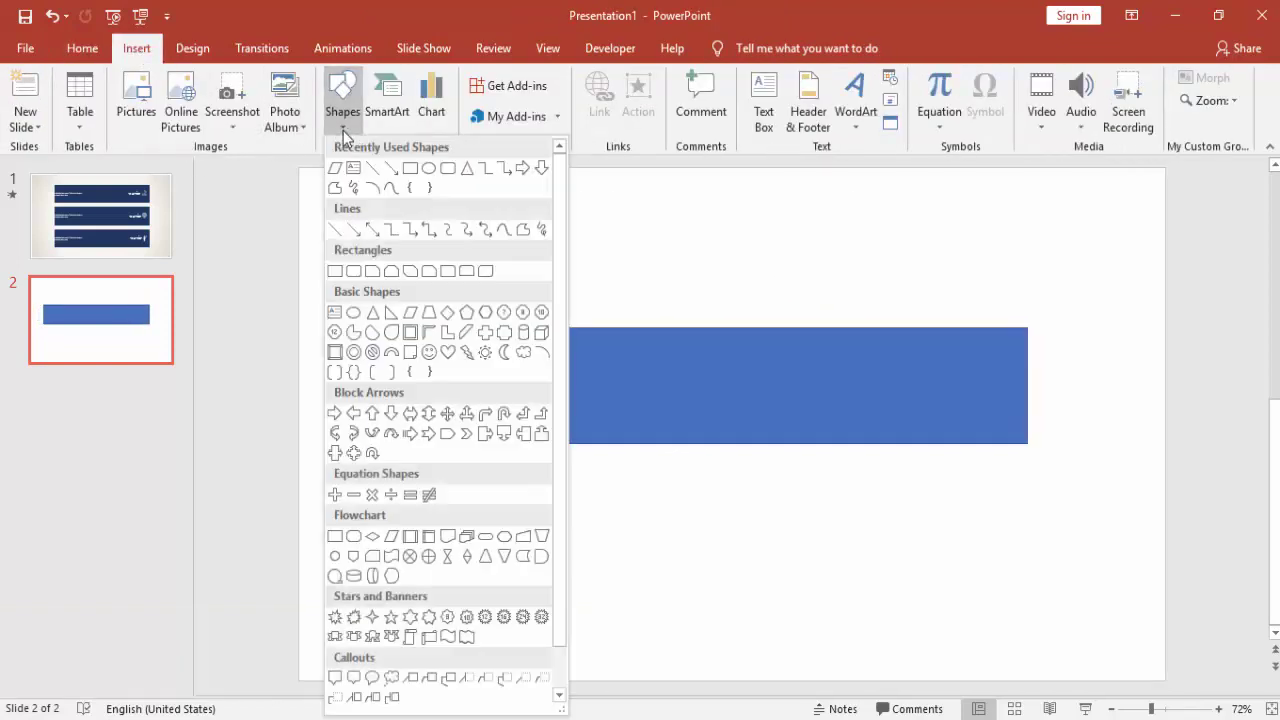
left_click(410, 313)
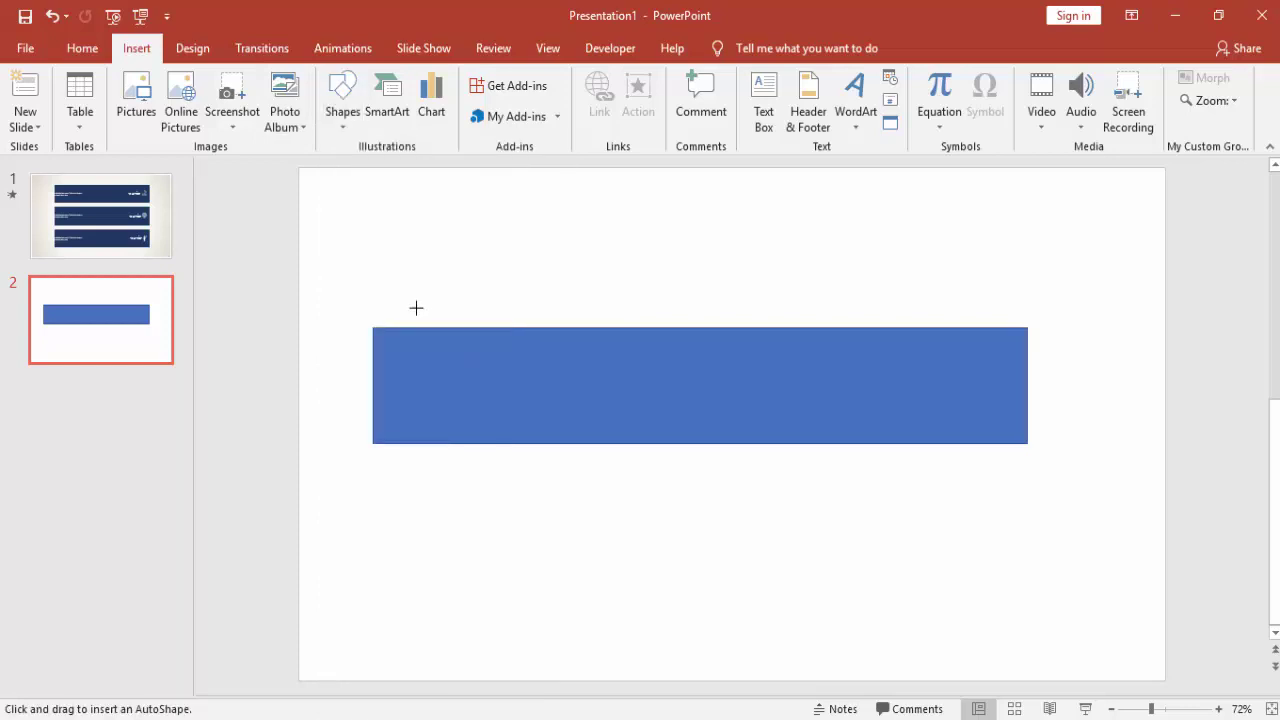
left_click_drag(426, 292, 692, 490)
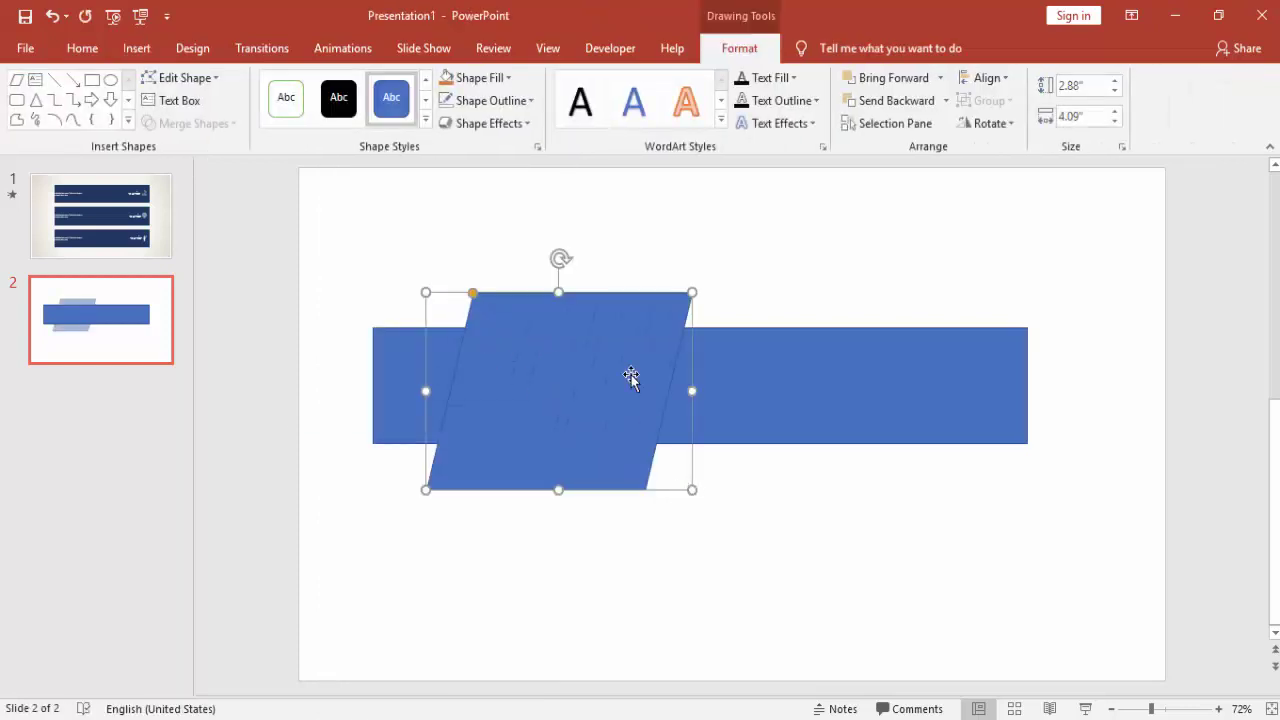
Fill the parallelogram with orange and remove its outline.
left_click(446, 80)
left_click(492, 102)
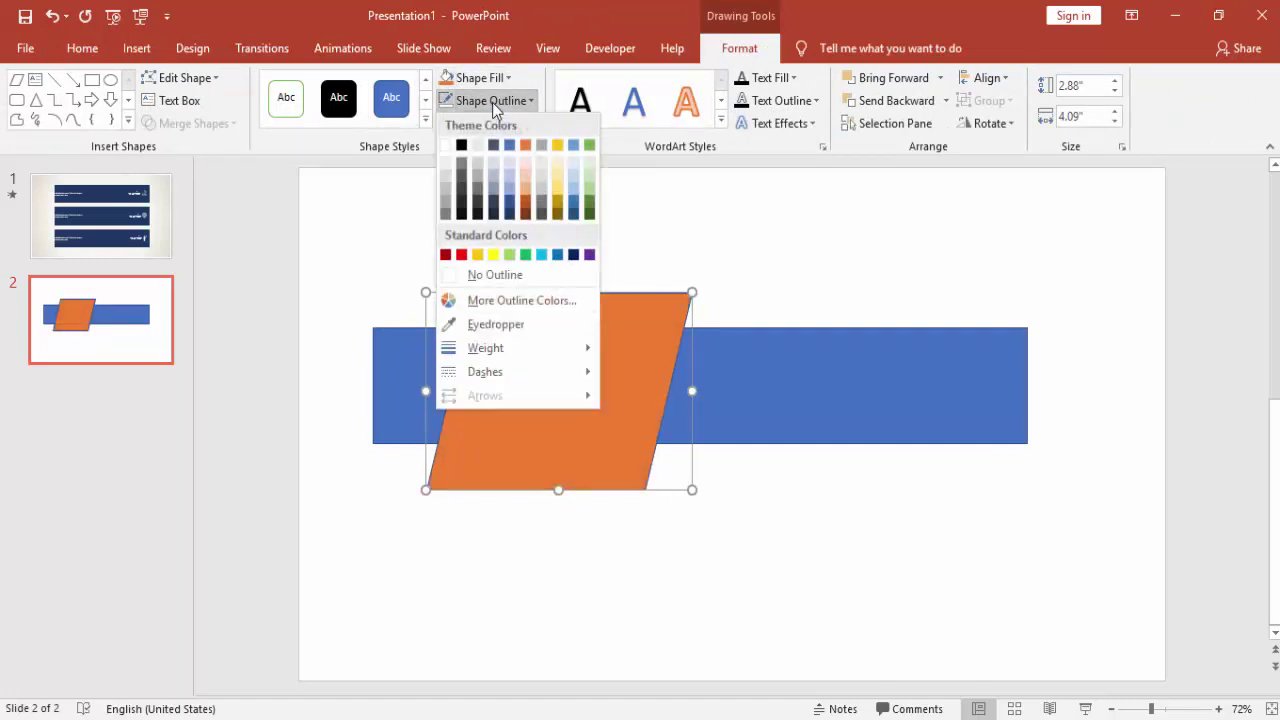
left_click(504, 278)
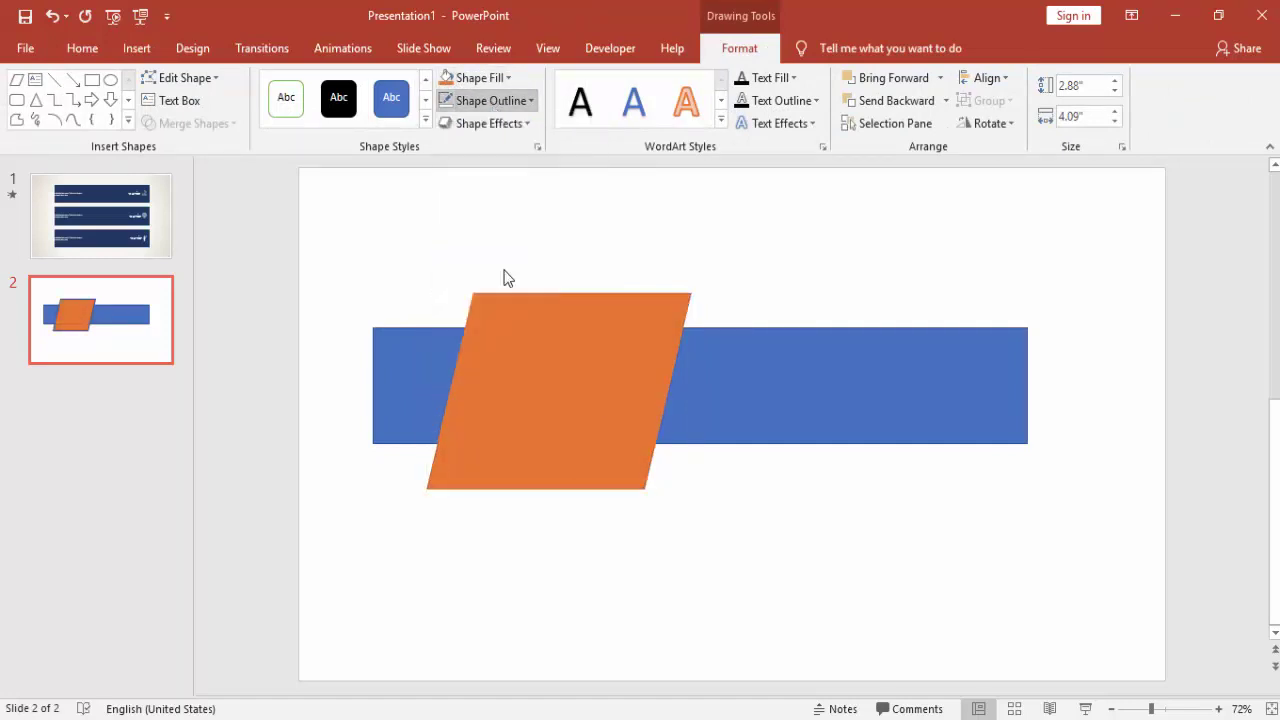
Flip the parallelogram vertically and increase the slant of its sides.
left_click(1003, 122)
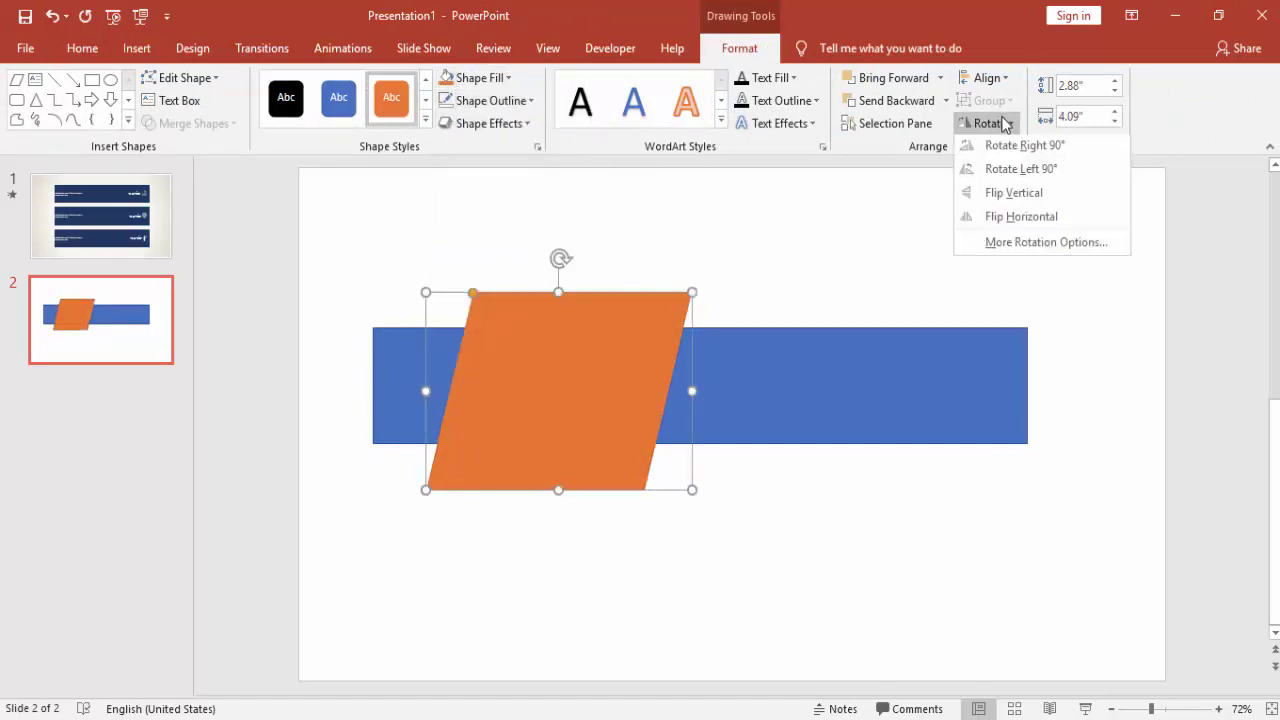
left_click(1006, 194)
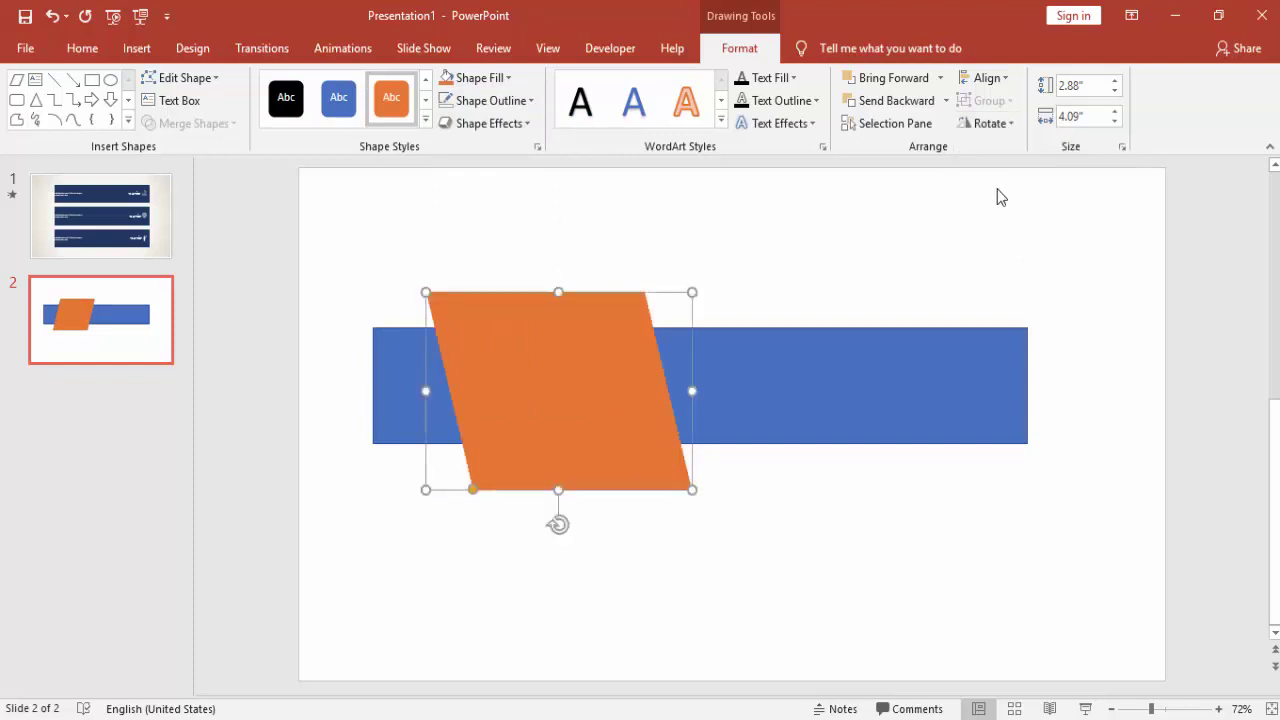
left_click_drag(474, 492, 502, 495)
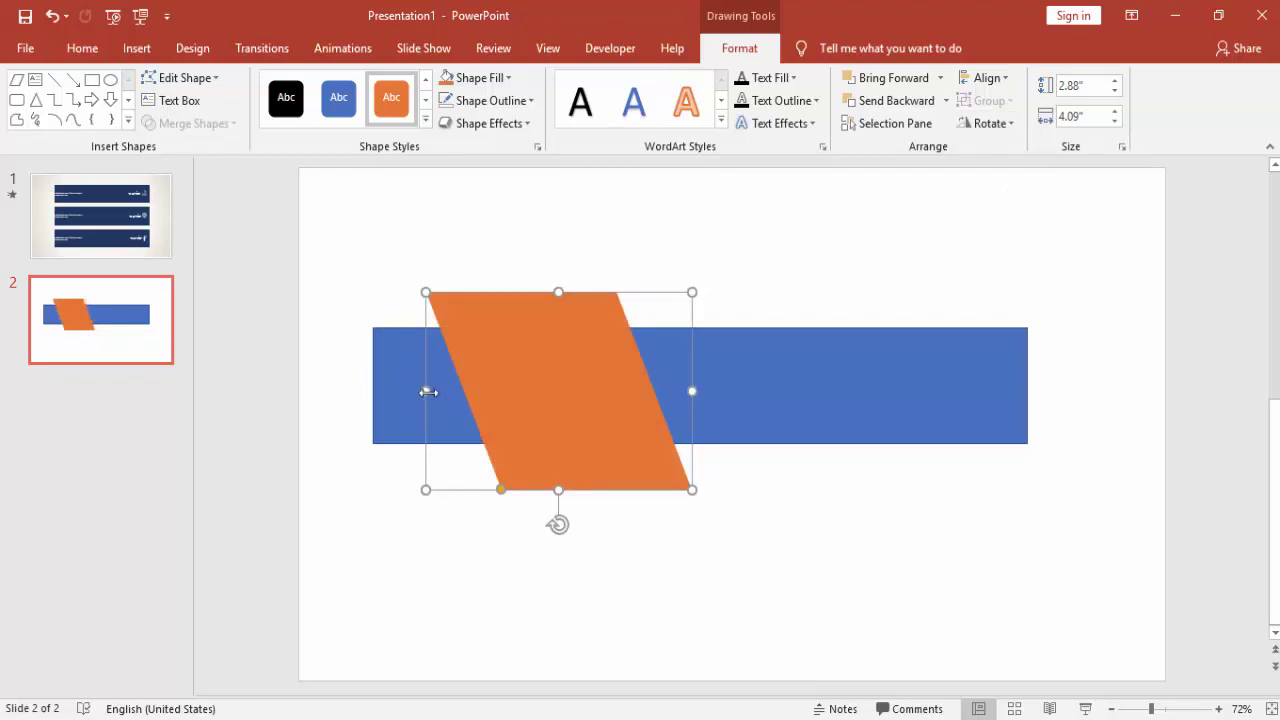
Widen the parallelogram to about 6.04" so it covers the rectangle's left end and reaches the slide's left edge.
left_click_drag(428, 392, 298, 400)
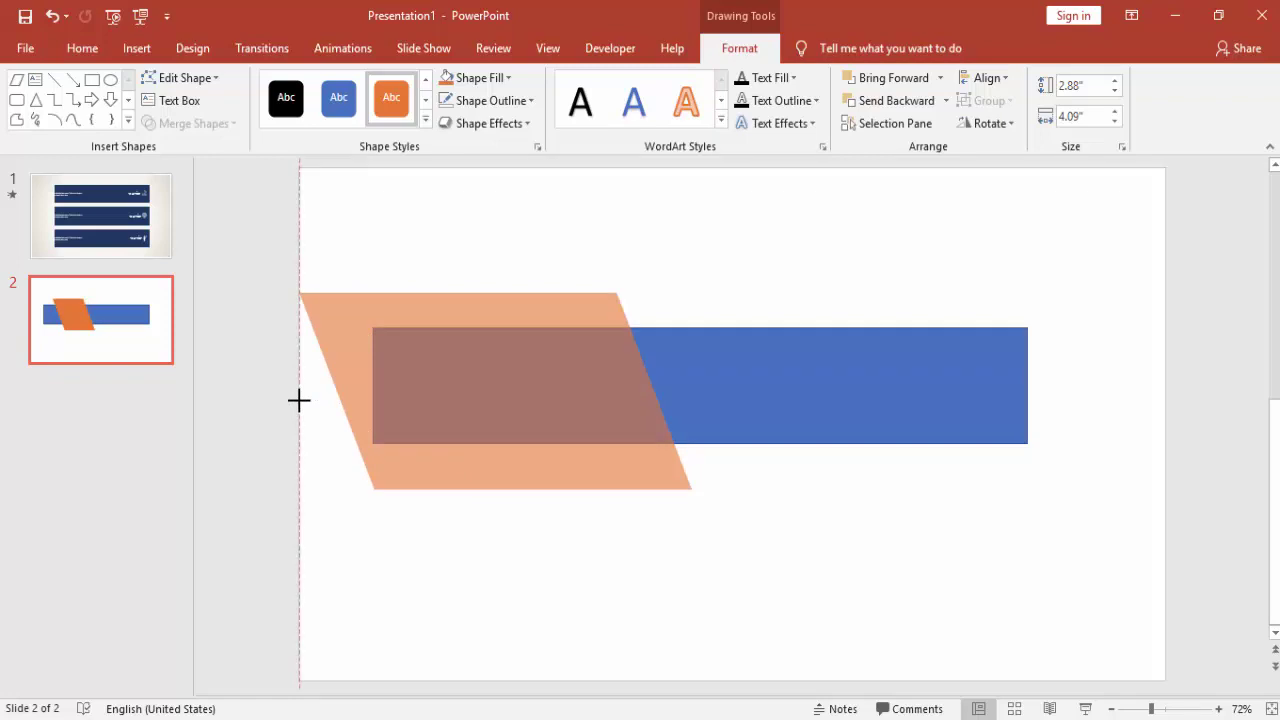
left_click_drag(298, 400, 298, 400)
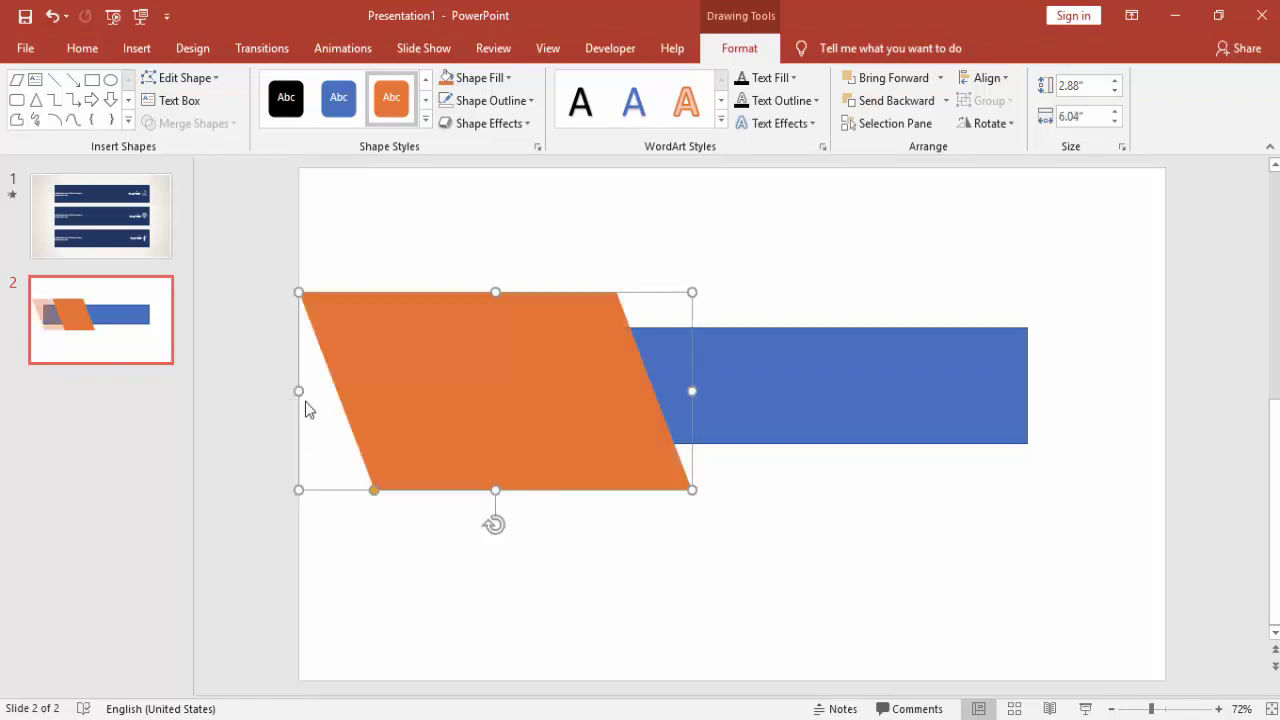
left_click(800, 510)
Fragment the blue rectangle and the orange parallelogram into separate pieces.
left_click(640, 340)
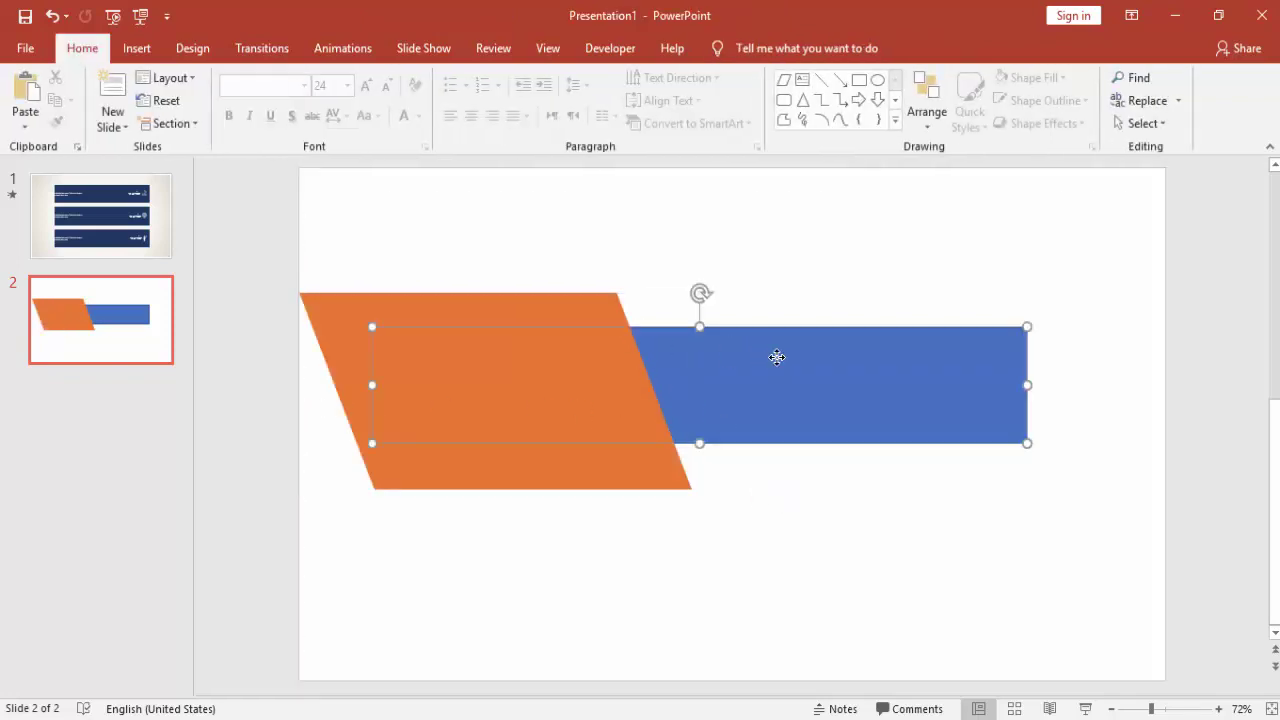
left_click(562, 302, "shift")
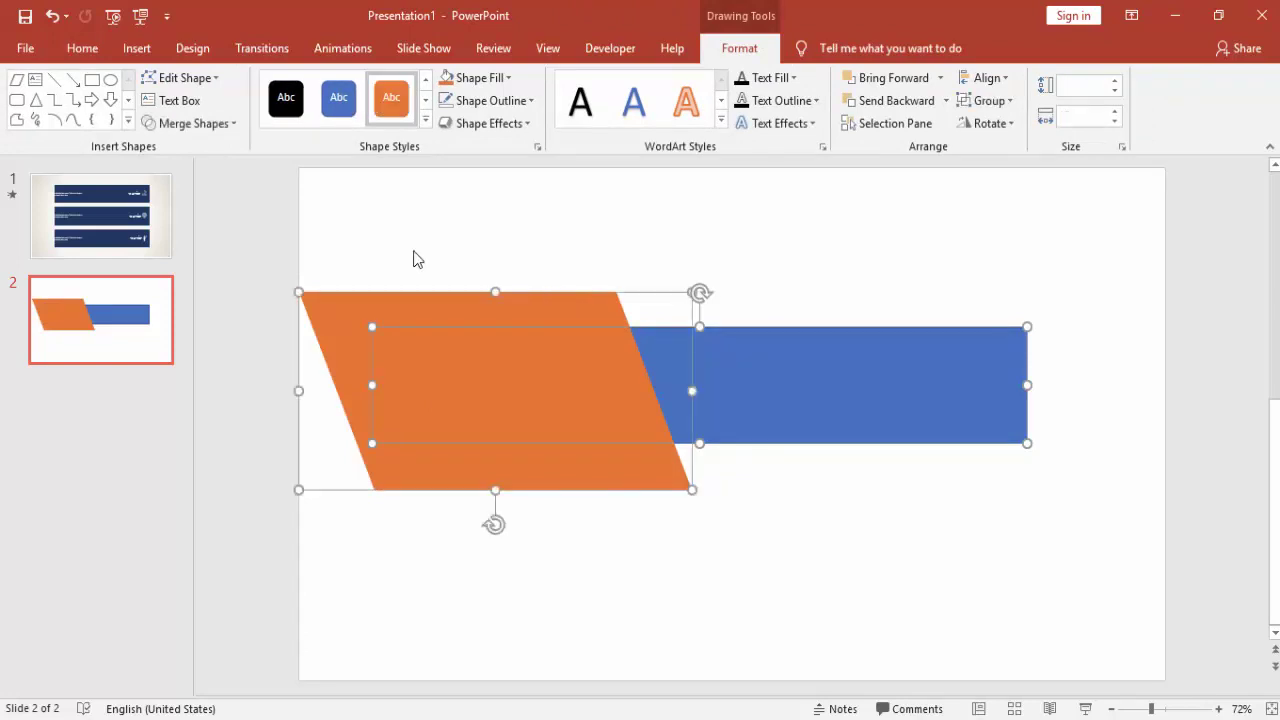
left_click(214, 128)
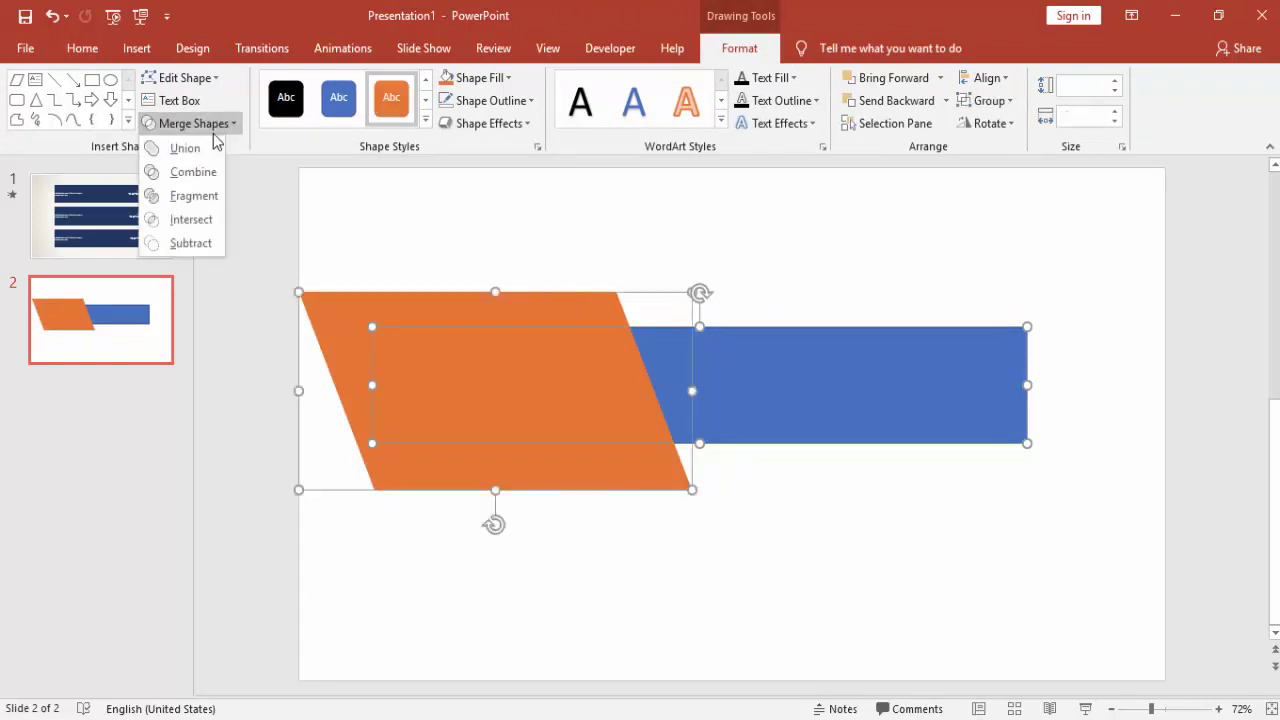
left_click(194, 212)
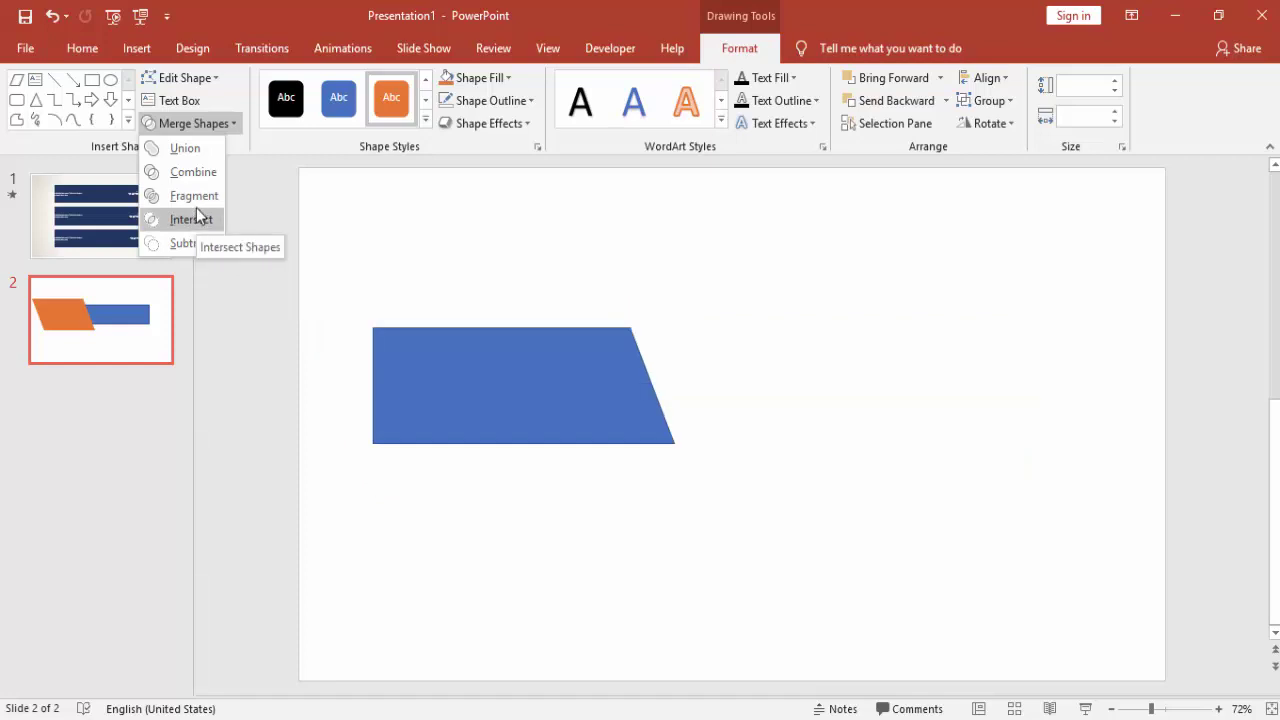
left_click(196, 205)
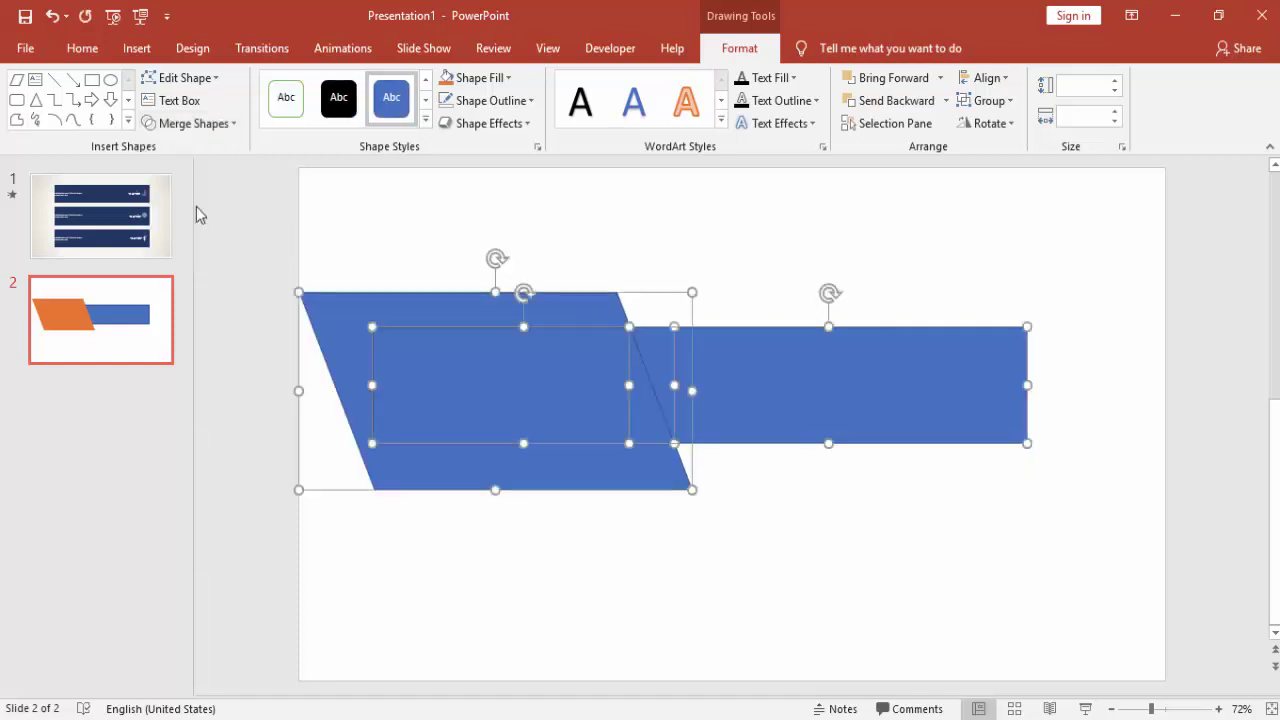
left_click(789, 557)
Move the overlap piece with the slanted end clear of the others and delete the two leftover pieces.
double_click(583, 385)
left_click_drag(583, 385, 888, 555)
left_click(603, 319)
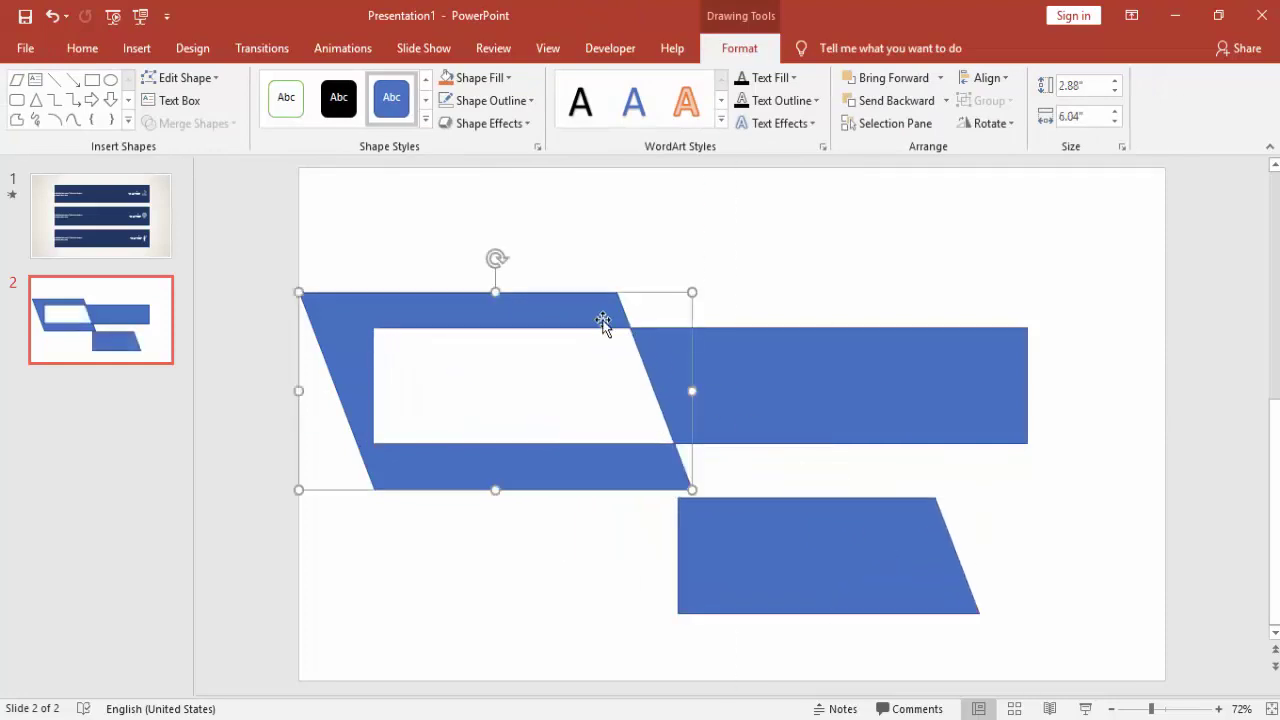
key("Delete")
left_click(726, 331)
key("Delete")
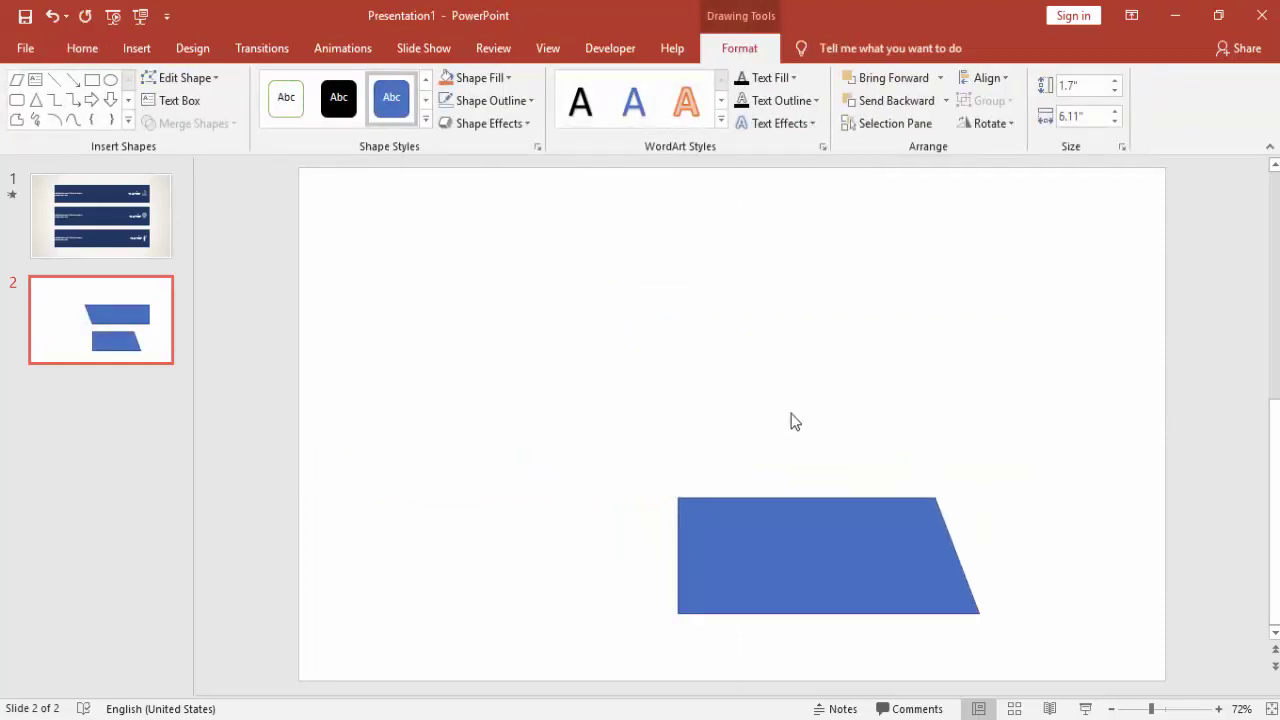
Move the remaining slanted piece to the upper left of the slide and remove its outline.
left_click(839, 508)
mouse_move(837, 546)
left_mouse_down()
mouse_move(629, 380)
mouse_move(566, 366)
mouse_move(547, 333)
left_mouse_up()
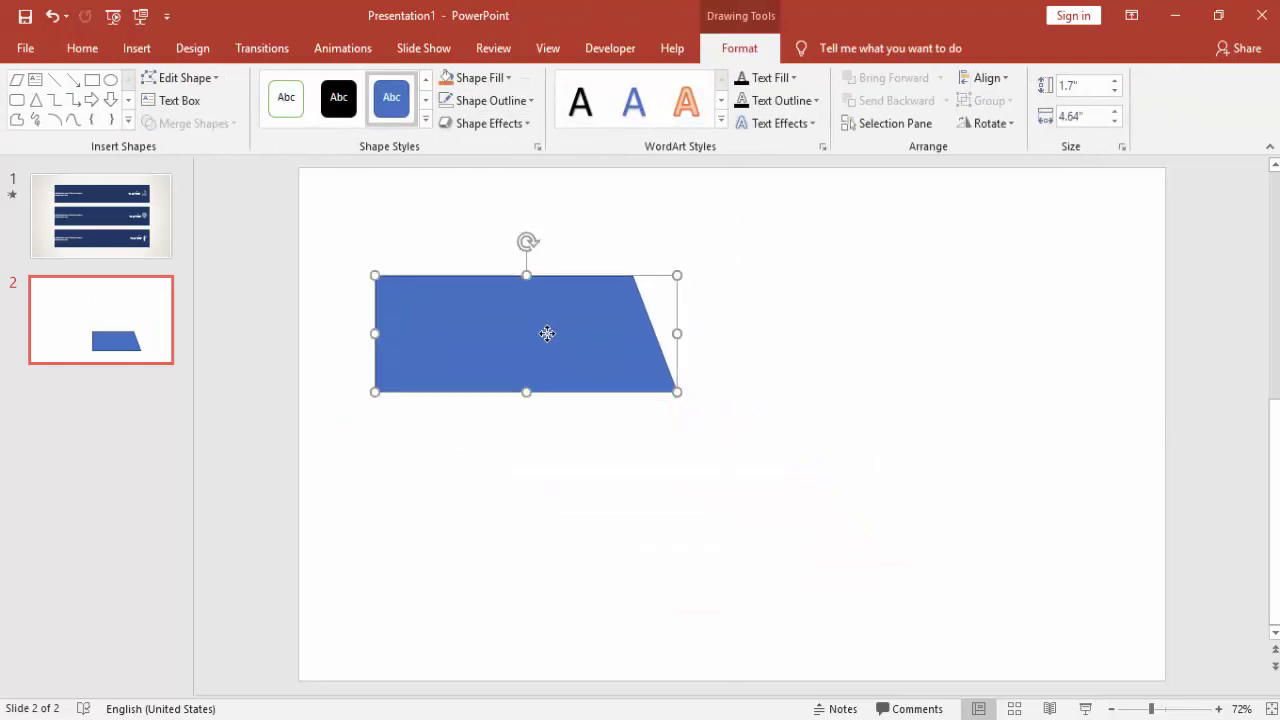
left_click(523, 104)
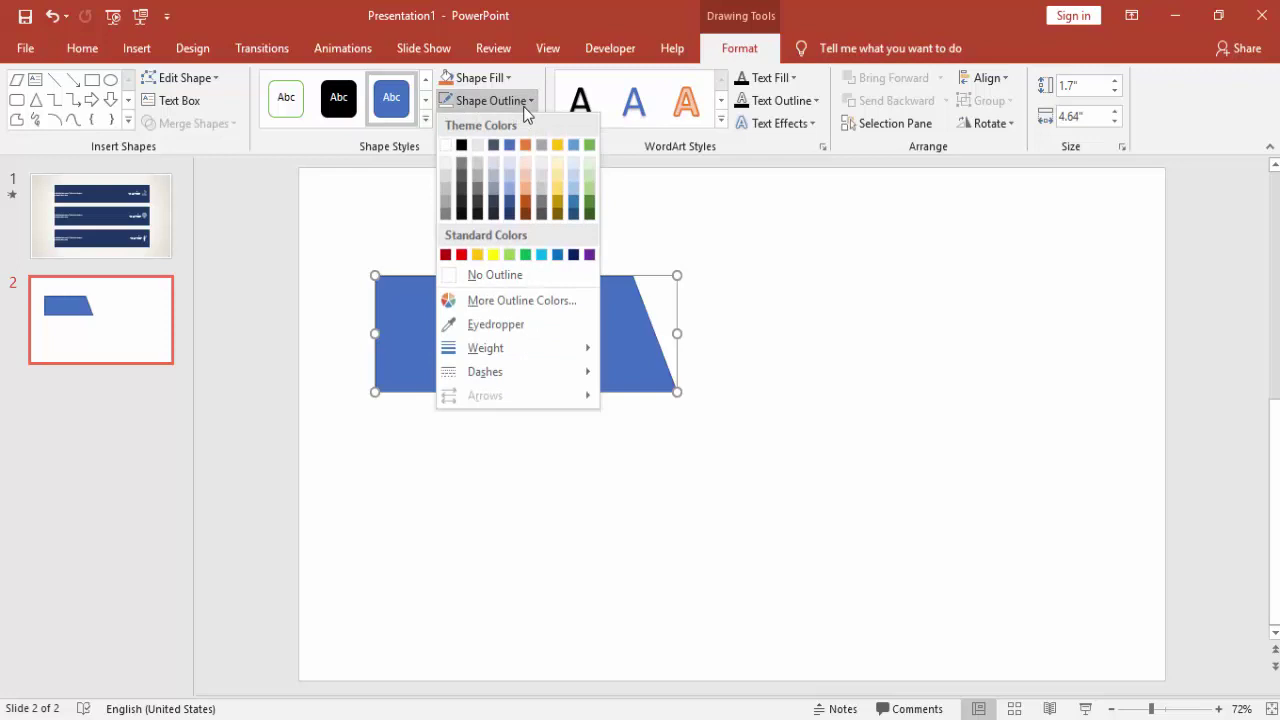
left_click(514, 275)
left_click(755, 341)
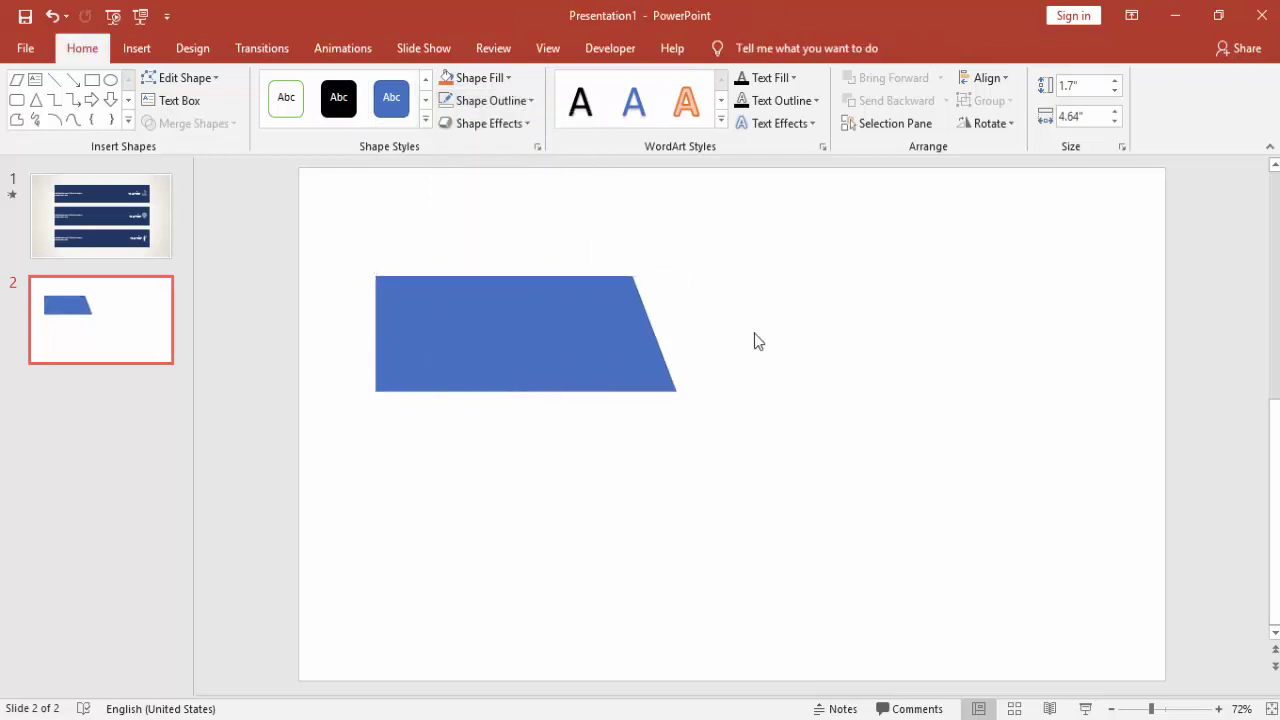
Place a duplicate of the slanted piece to its right and flip the copy horizontally and vertically.
double_click(532, 333)
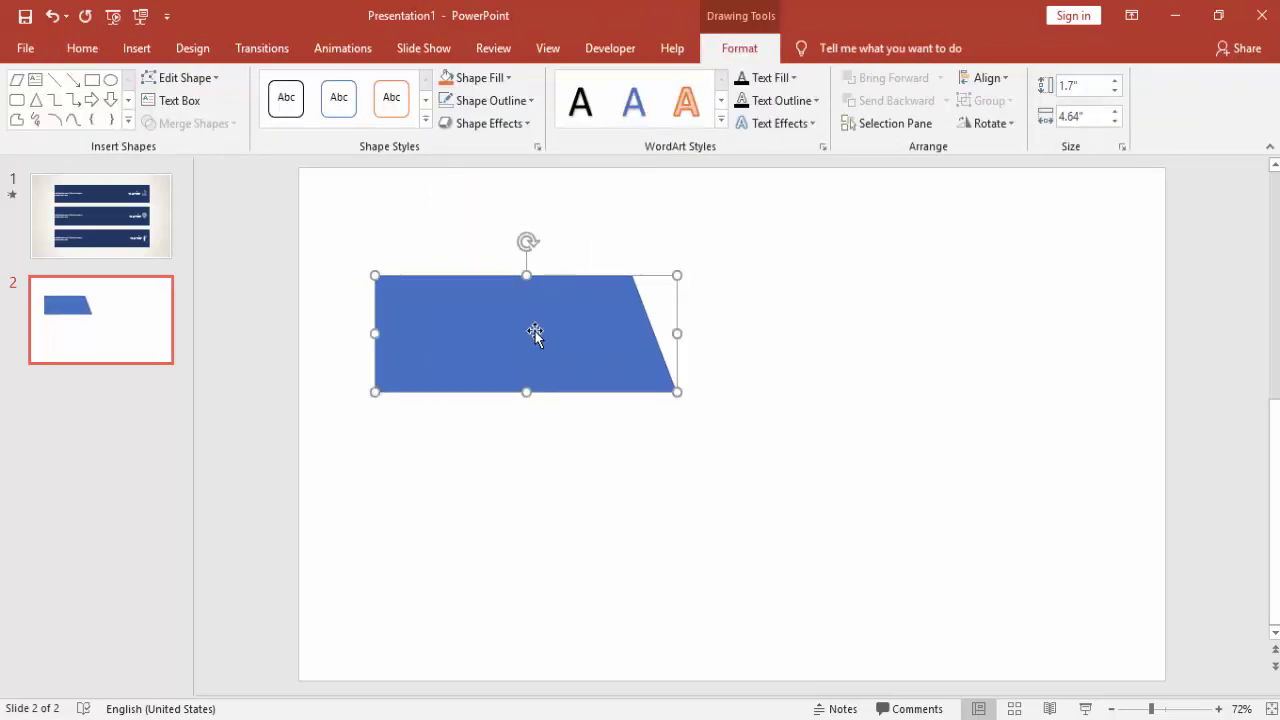
left_click_drag(535, 333, 856, 328)
left_click(1006, 123)
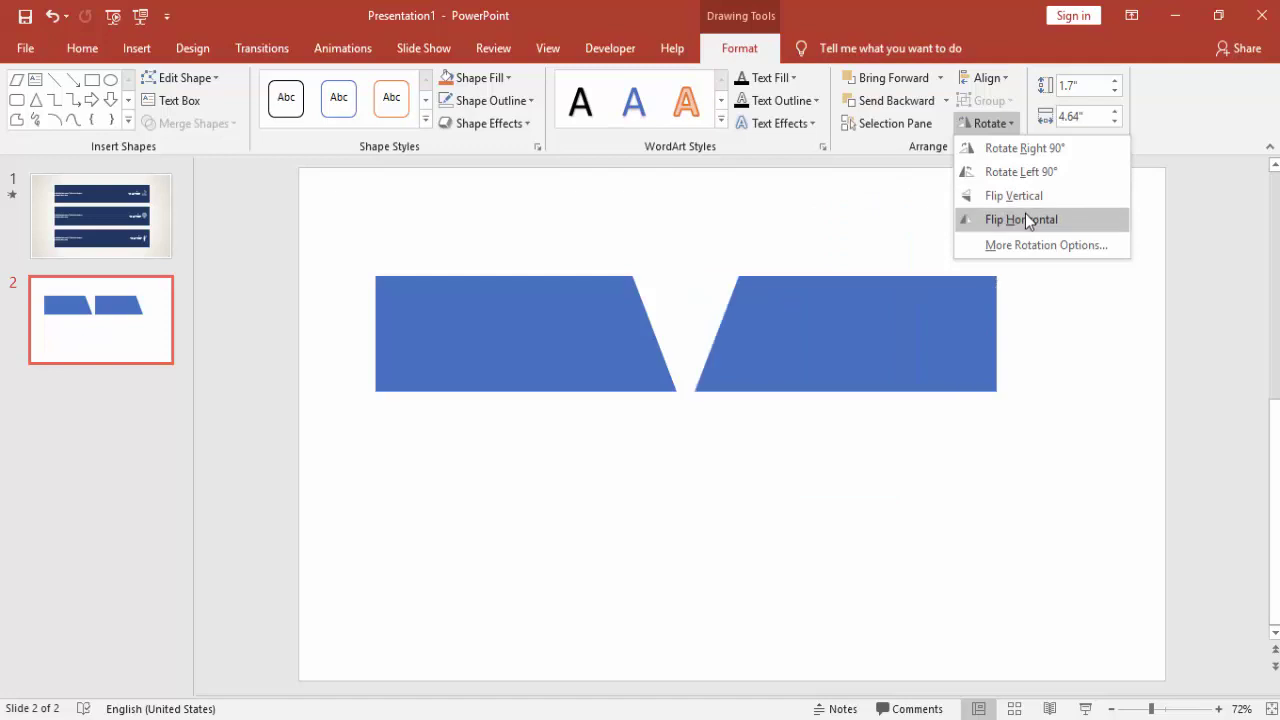
left_click(1025, 217)
left_click(992, 124)
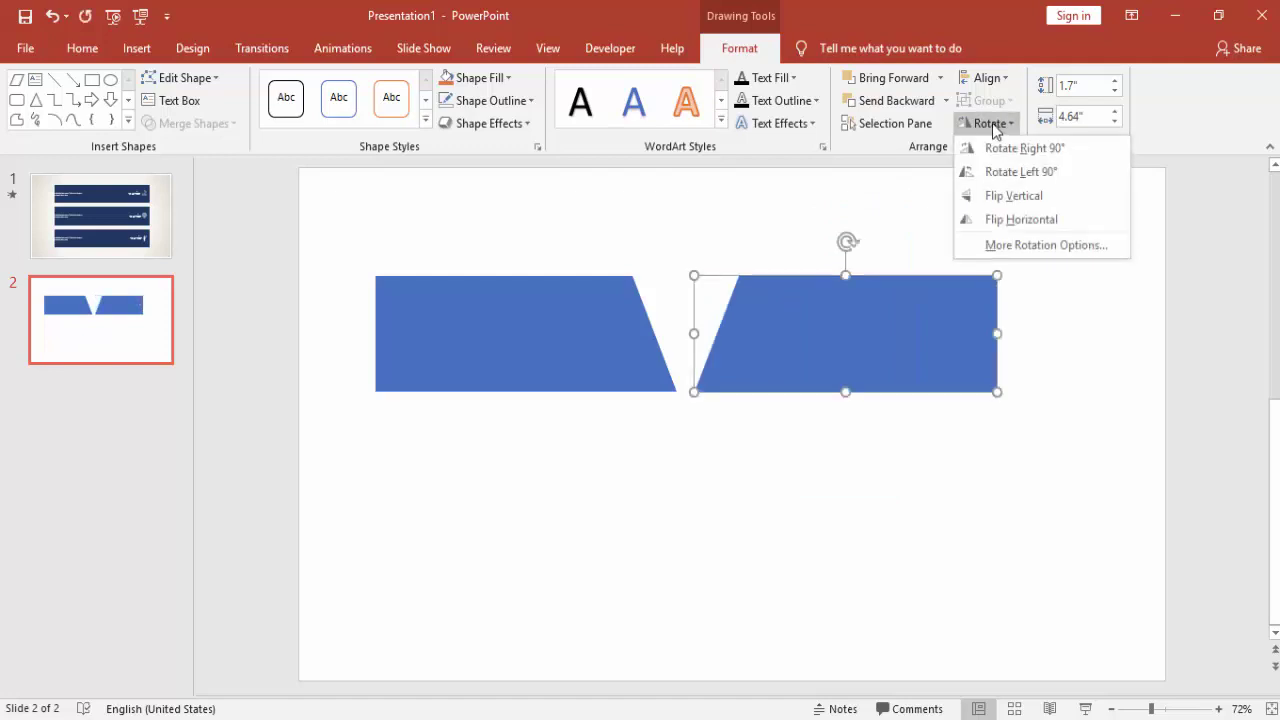
left_click(1004, 196)
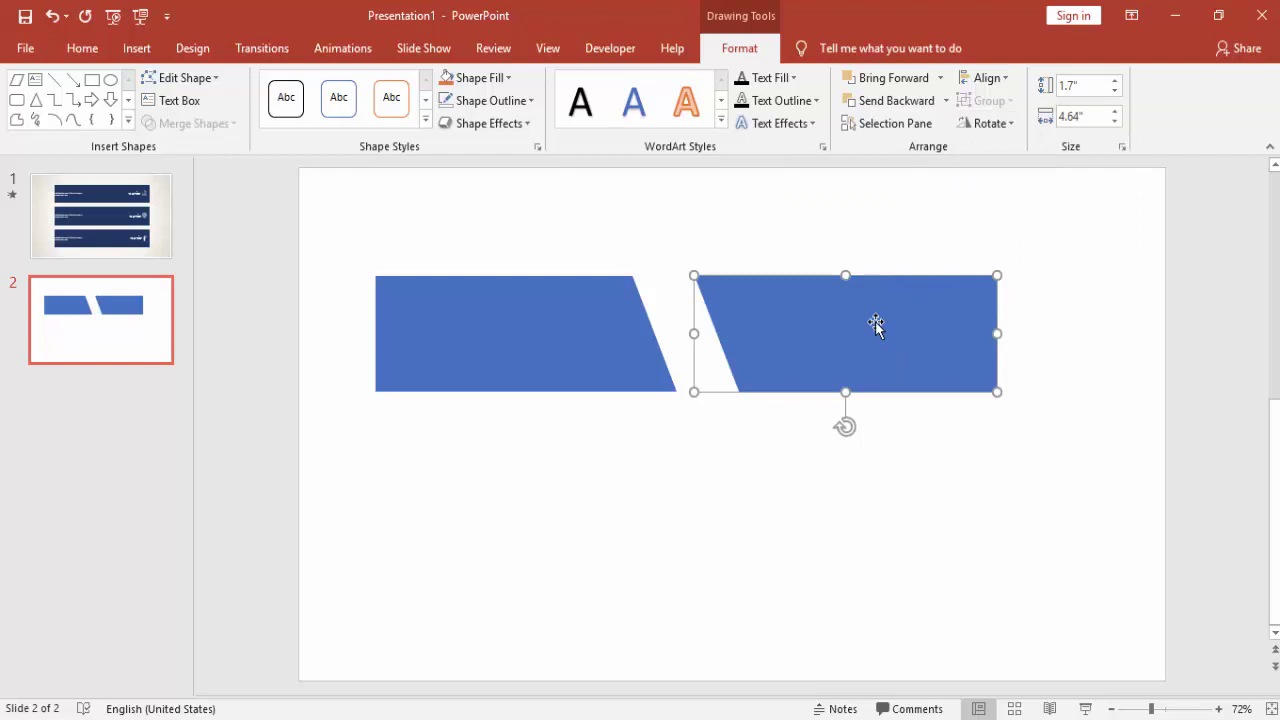
Move the flipped copy slightly right to widen the slanted gap between the two pieces.
left_click_drag(876, 321, 904, 318)
left_click(604, 324)
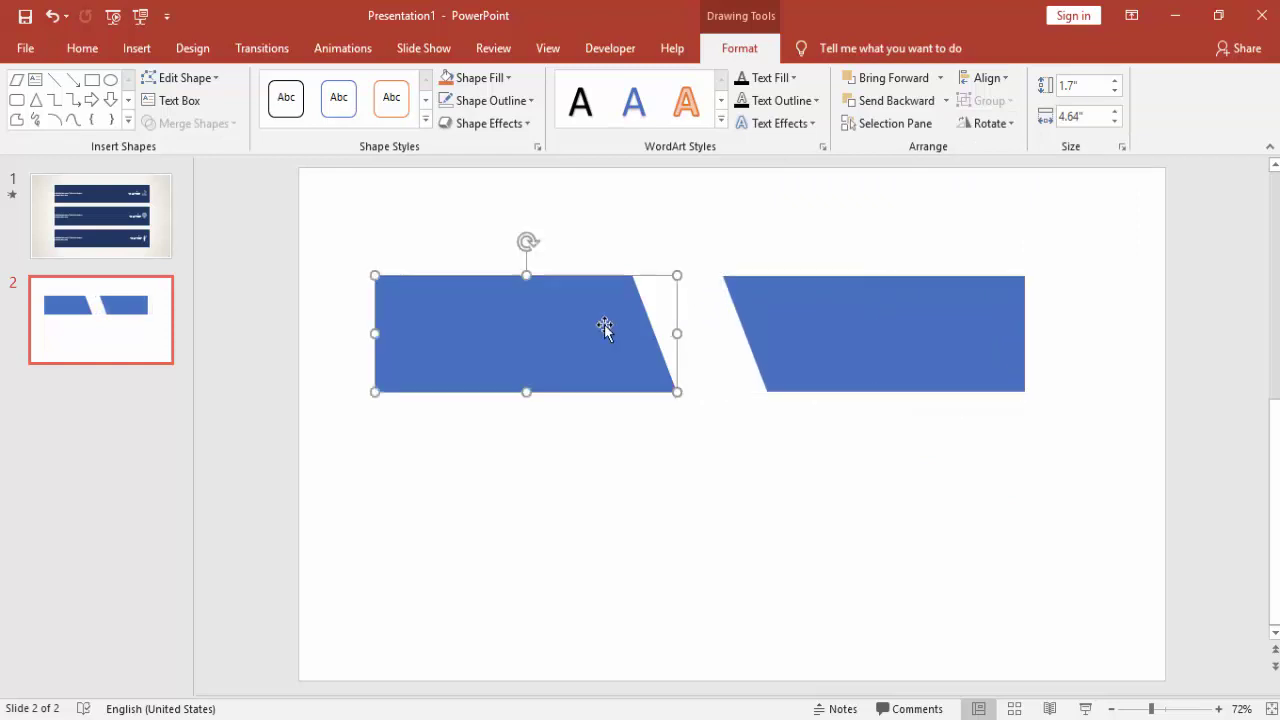
left_click(737, 418)
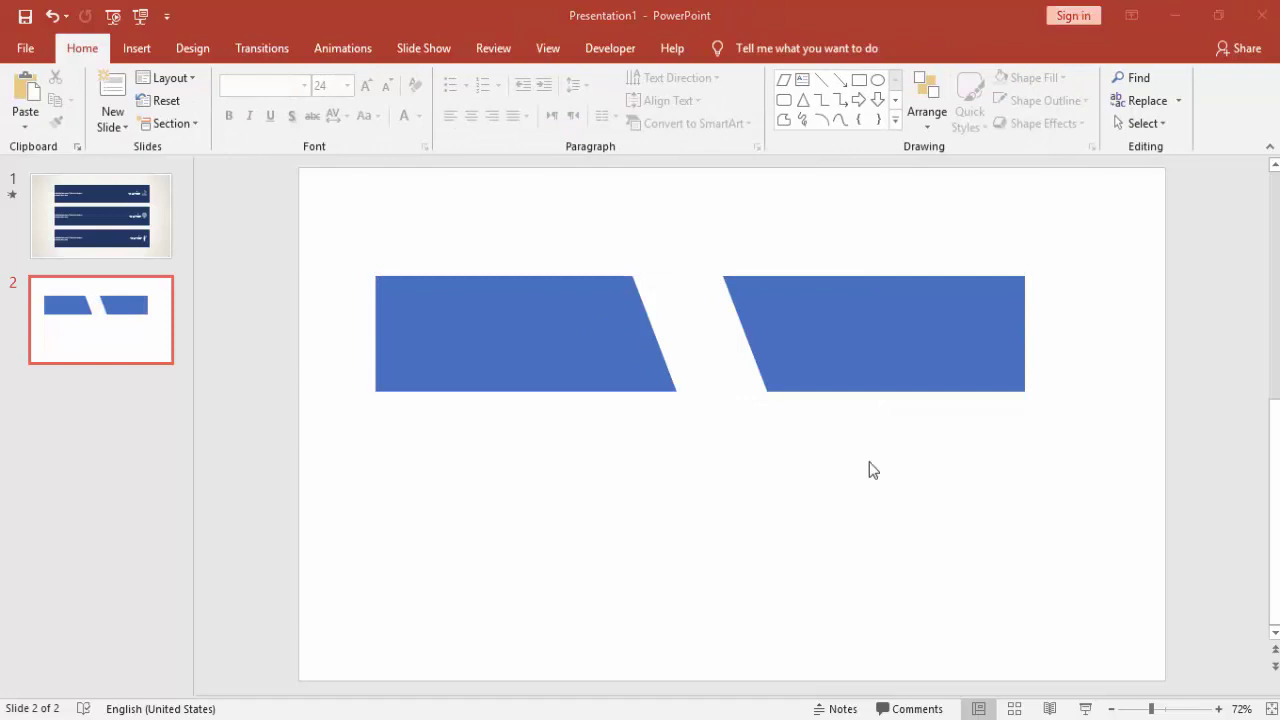
Draw a rectangle about 1.41" high and 4.64" wide over the gap, overlapping both slanted pieces.
left_click(138, 50)
left_click(336, 126)
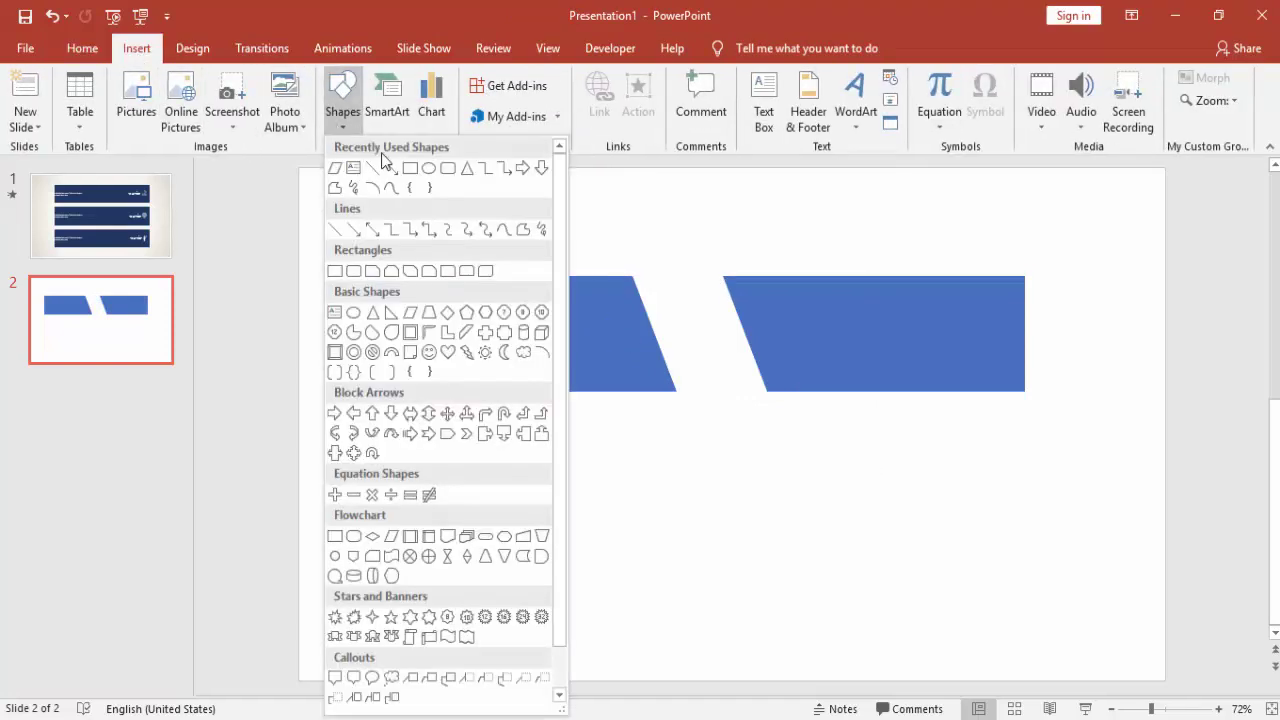
left_click(335, 271)
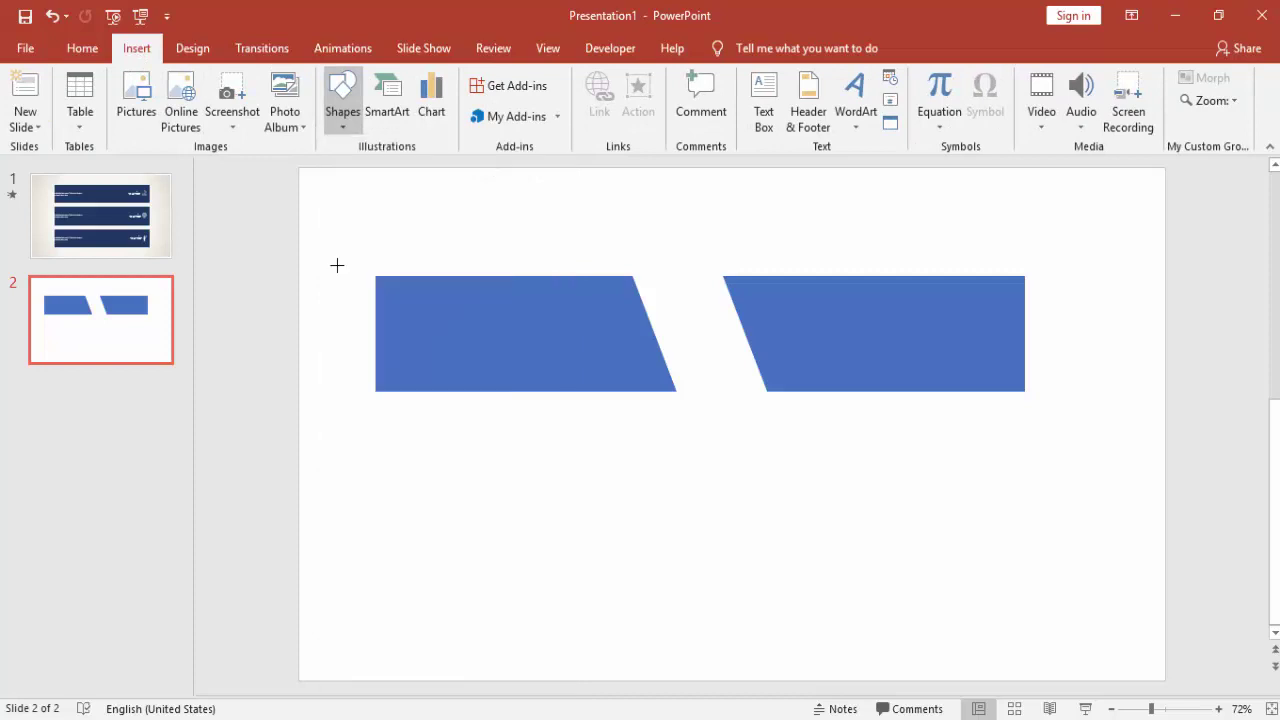
mouse_move(552, 286)
left_mouse_down()
mouse_move(743, 329)
mouse_move(837, 363)
mouse_move(850, 389)
mouse_move(786, 351)
left_mouse_up()
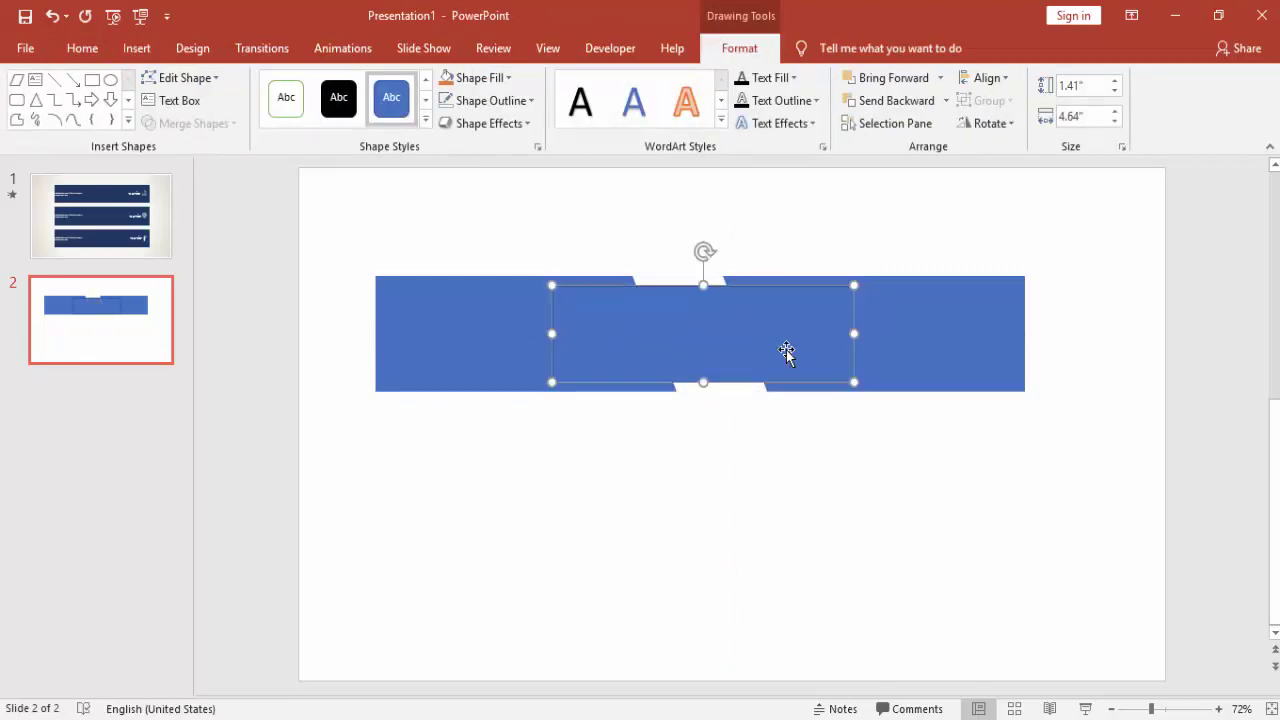
Fill the centre rectangle with gold and remove its outline.
left_click(490, 78)
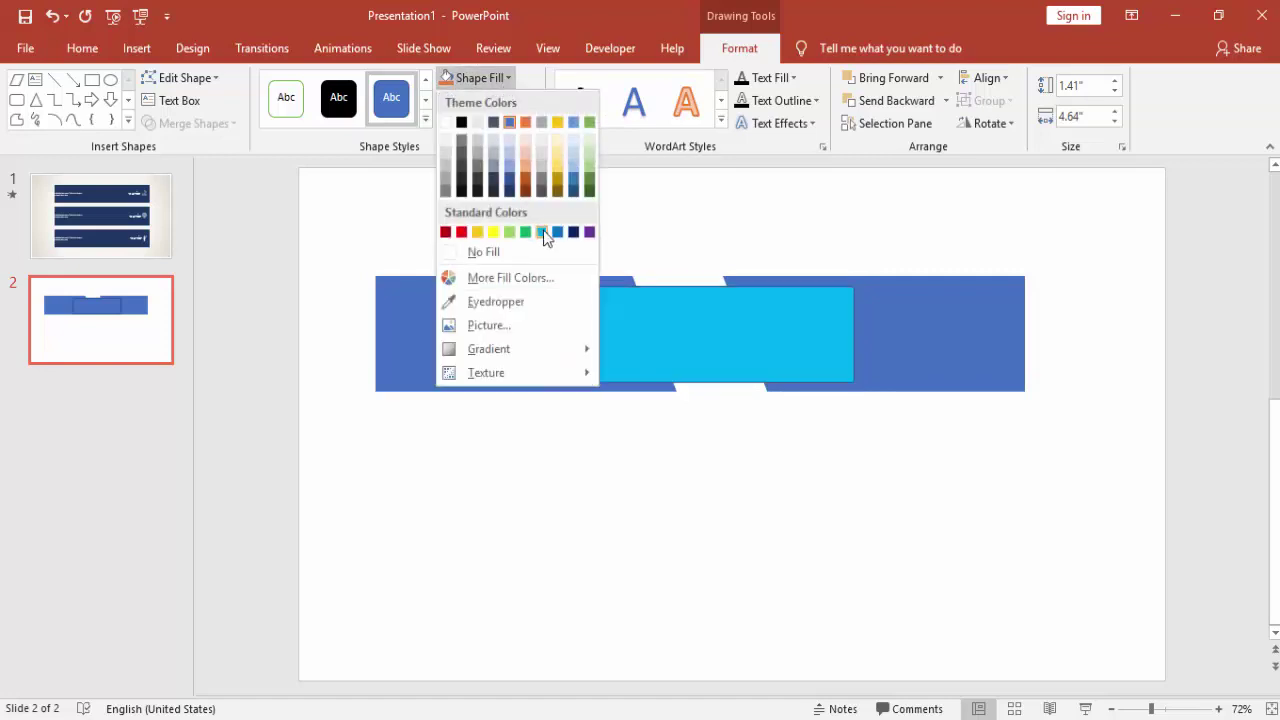
left_click(477, 232)
left_click(497, 100)
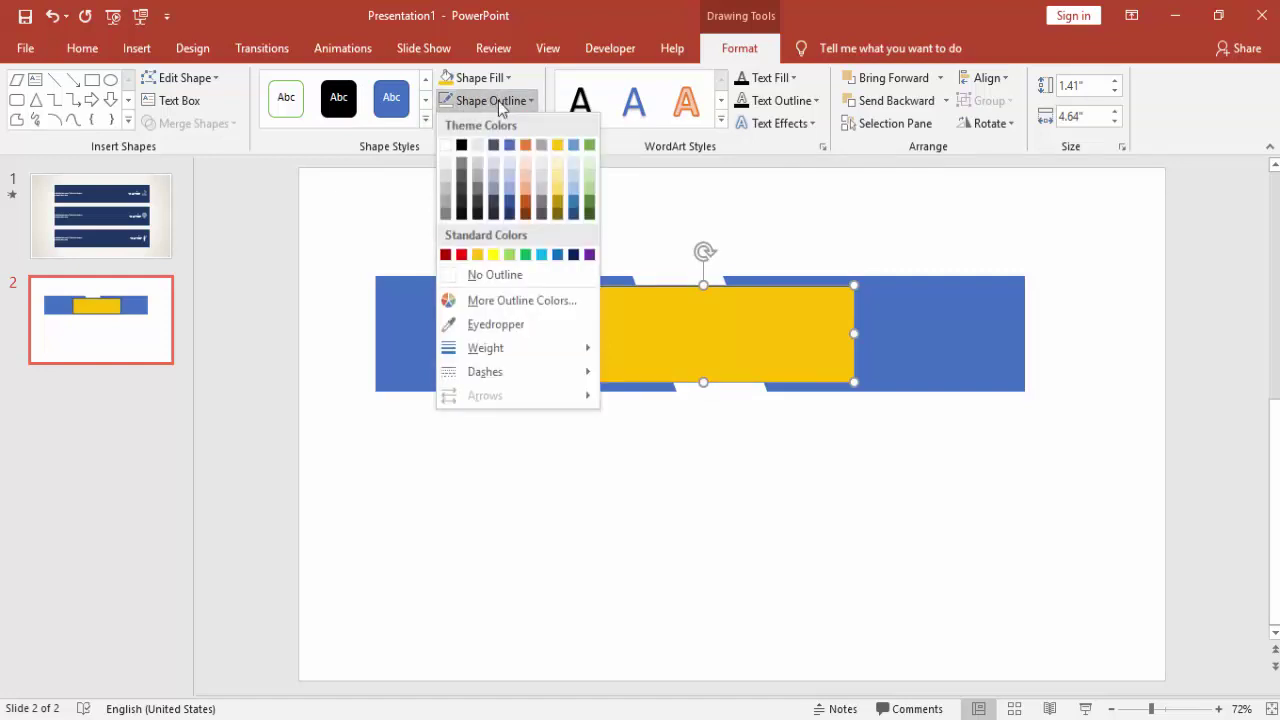
left_click(495, 275)
left_click(688, 478)
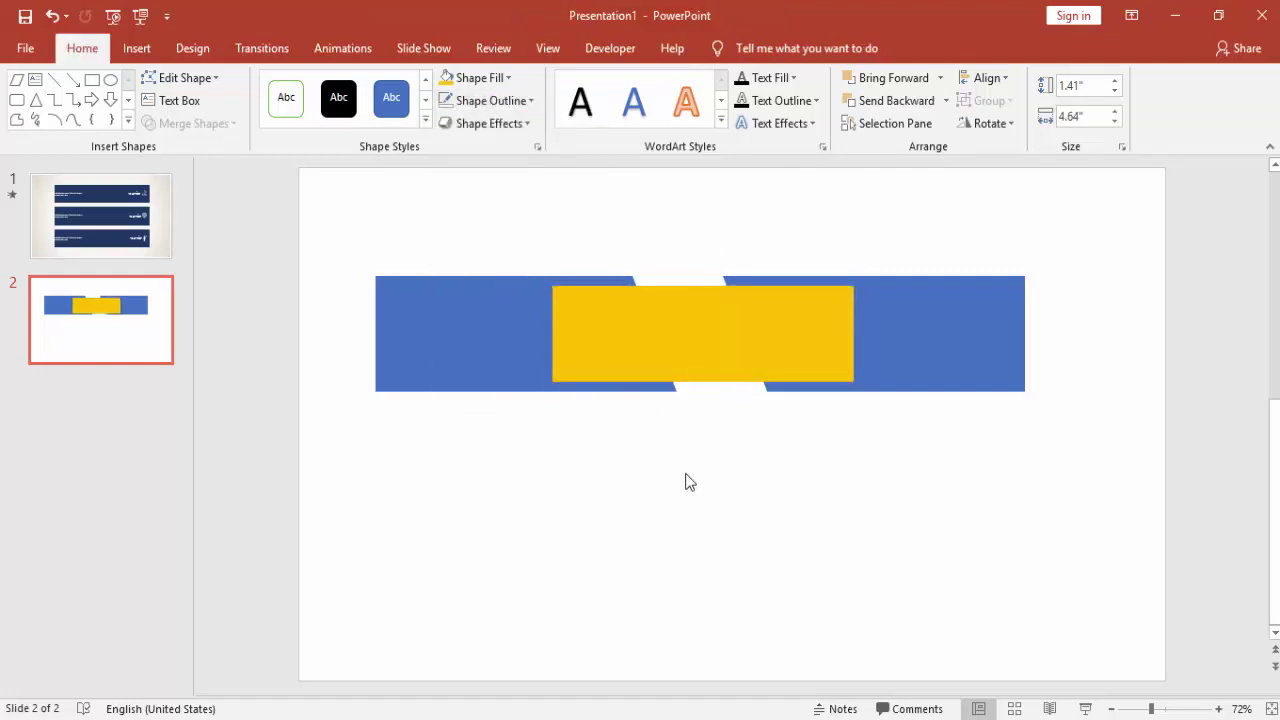
Add a text box reading "OPTION A" on the empty area below the banner.
left_click(135, 48)
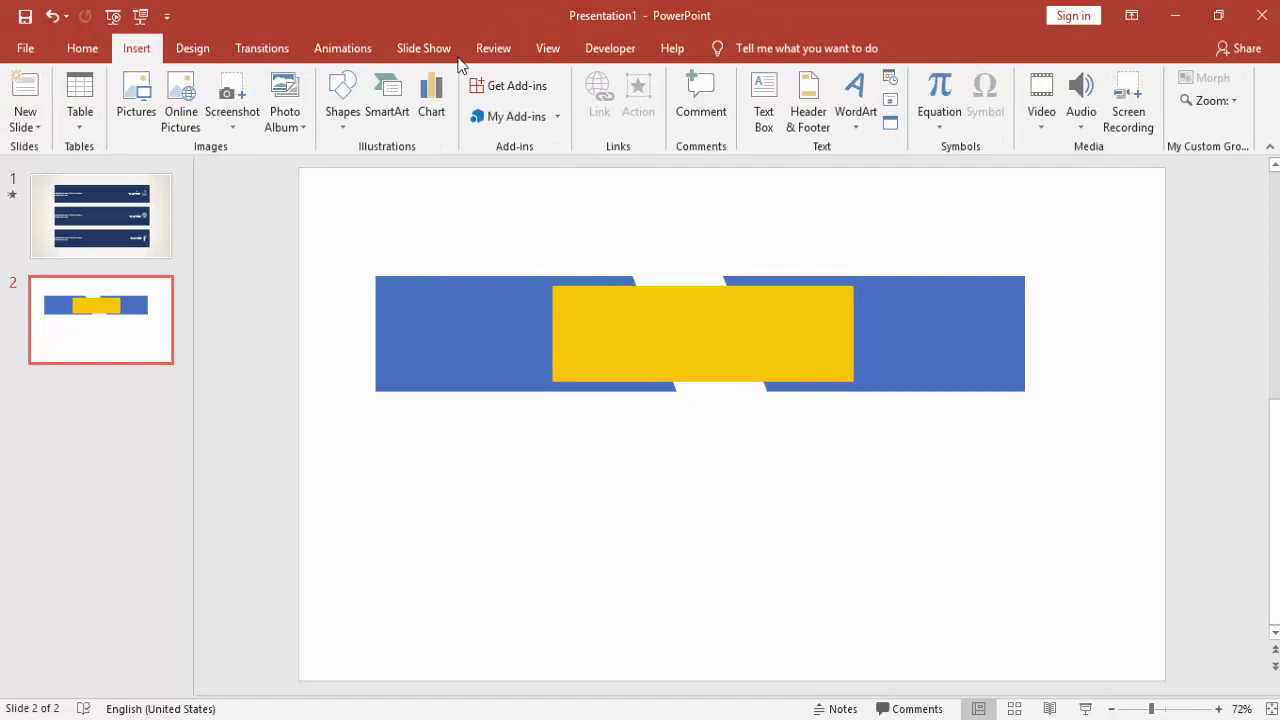
left_click(763, 102)
left_click(661, 491)
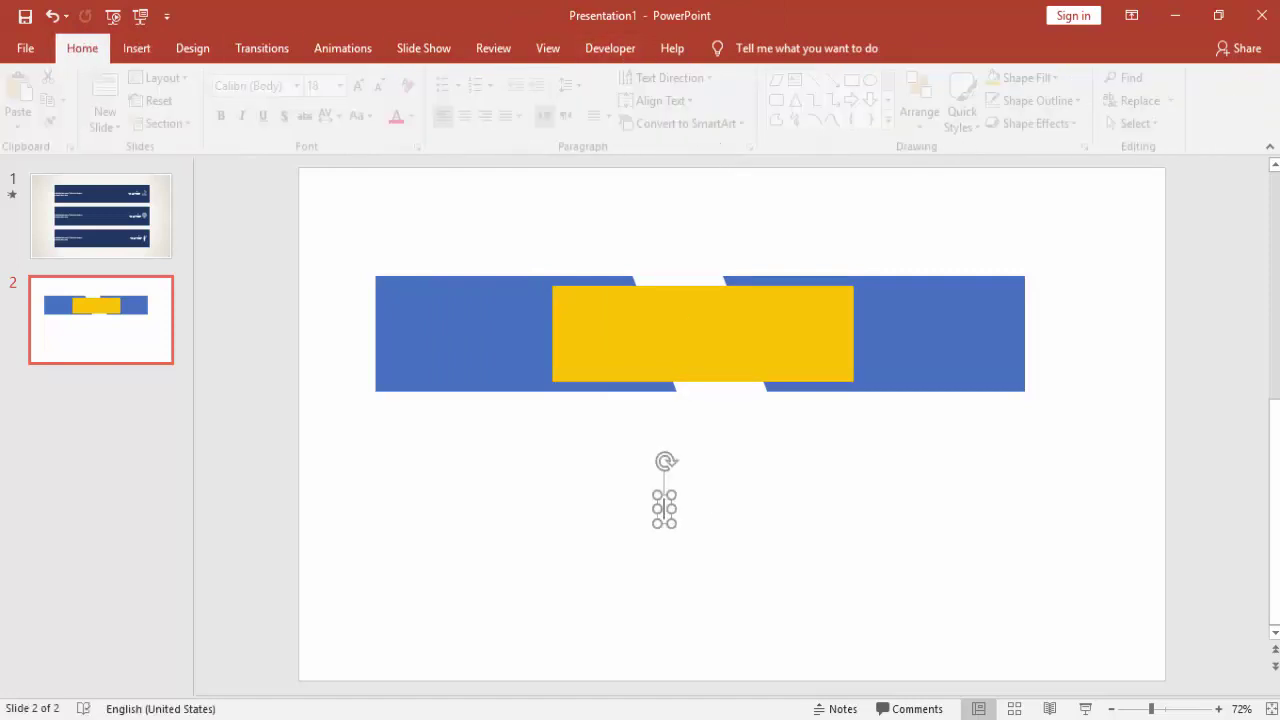
type("OPTION")
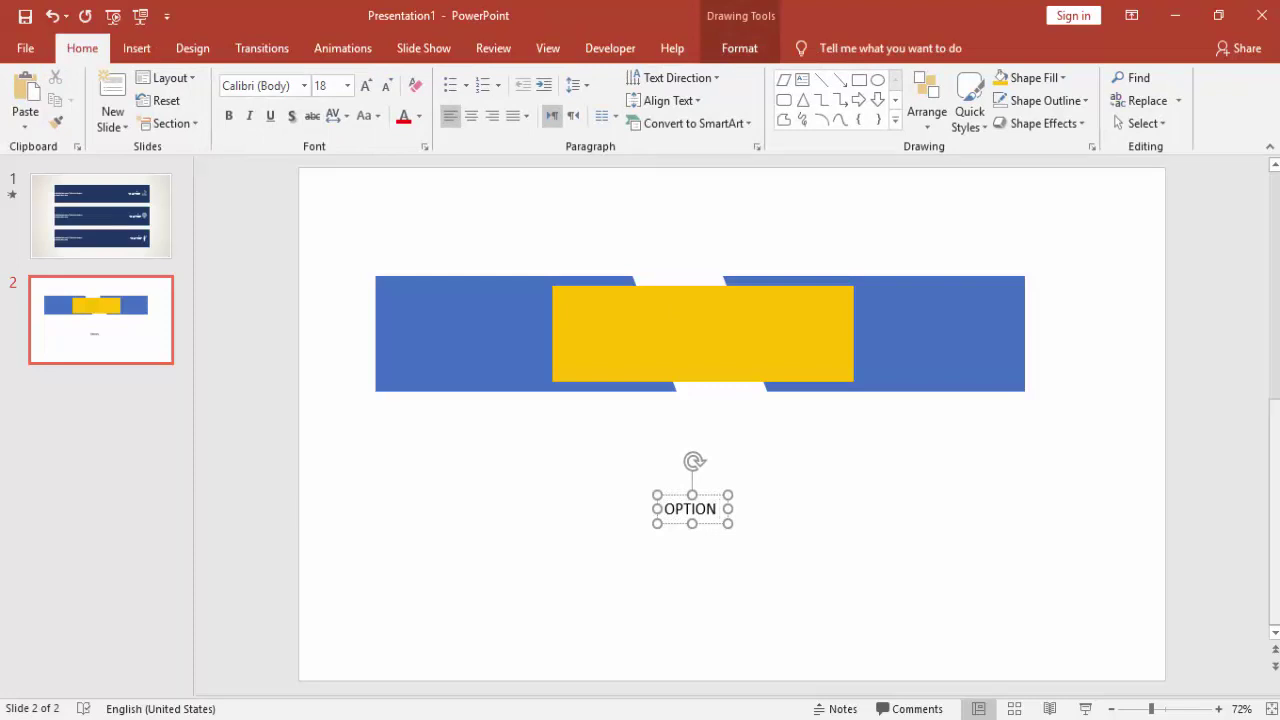
type(" A")
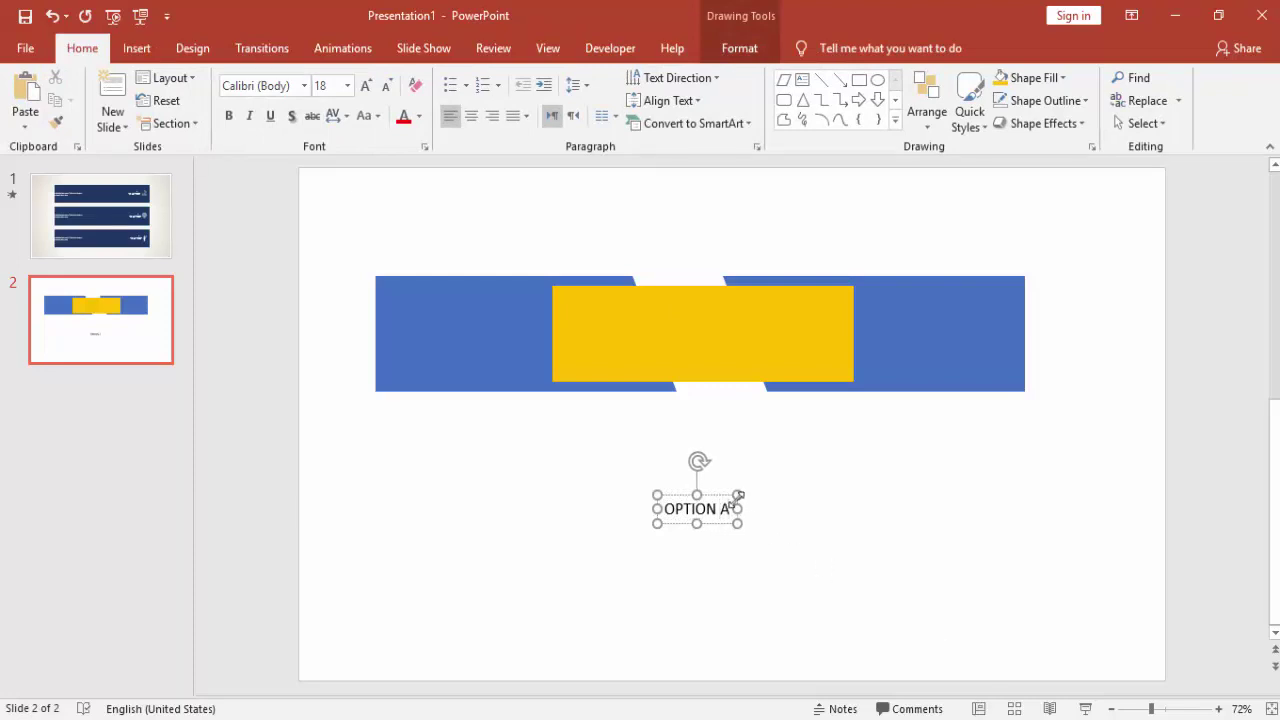
Set the "OPTION A" text to bold Helvetica and move it onto the middle of the gold rectangle.
left_click(246, 90)
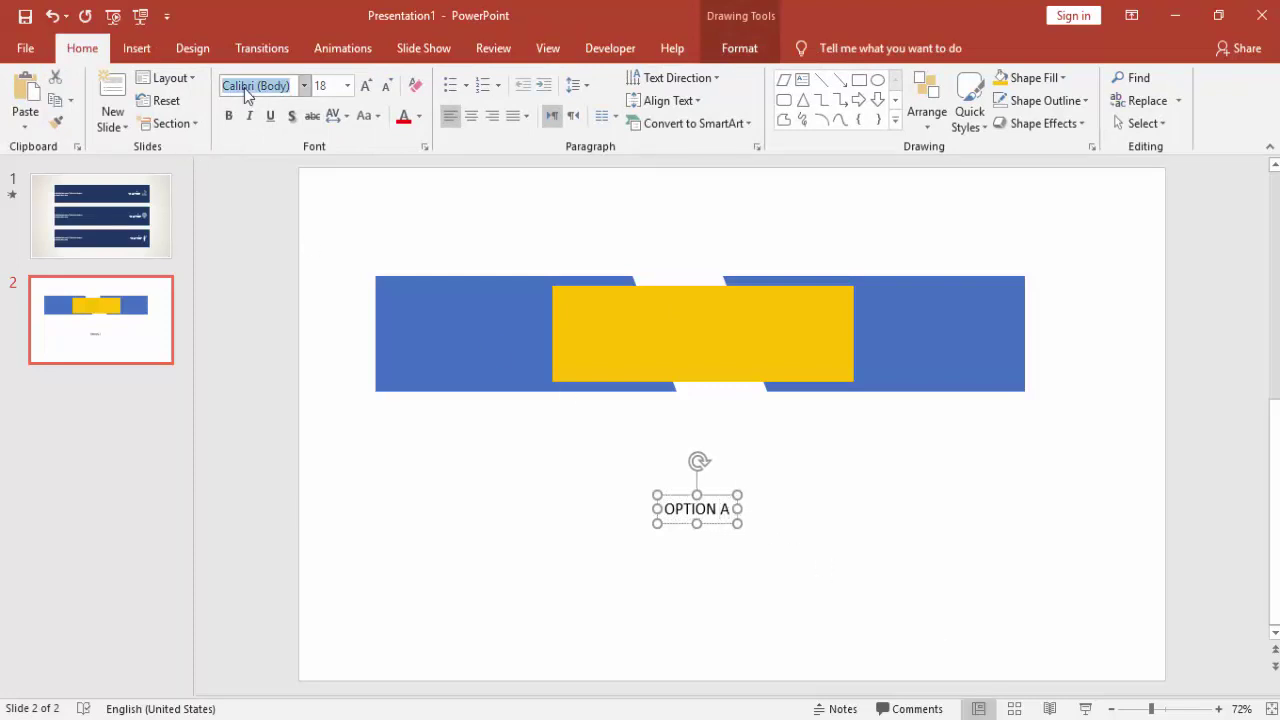
type("Helvetica")
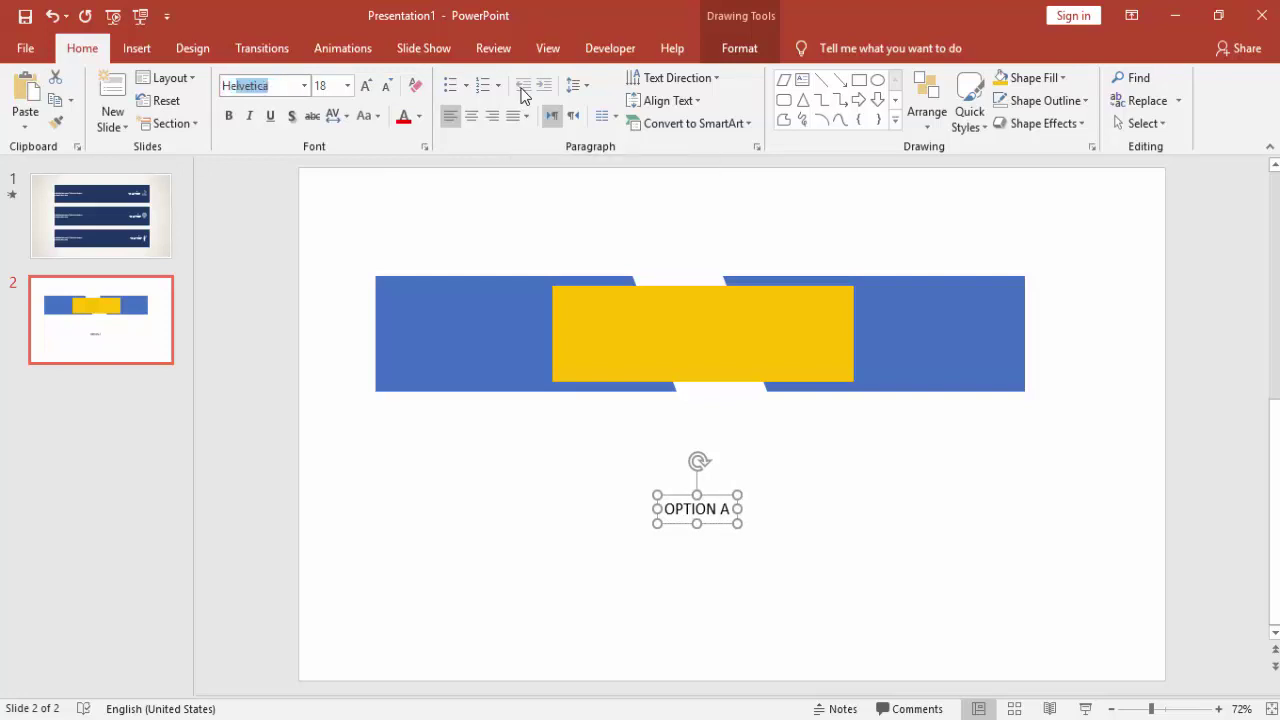
key("Return")
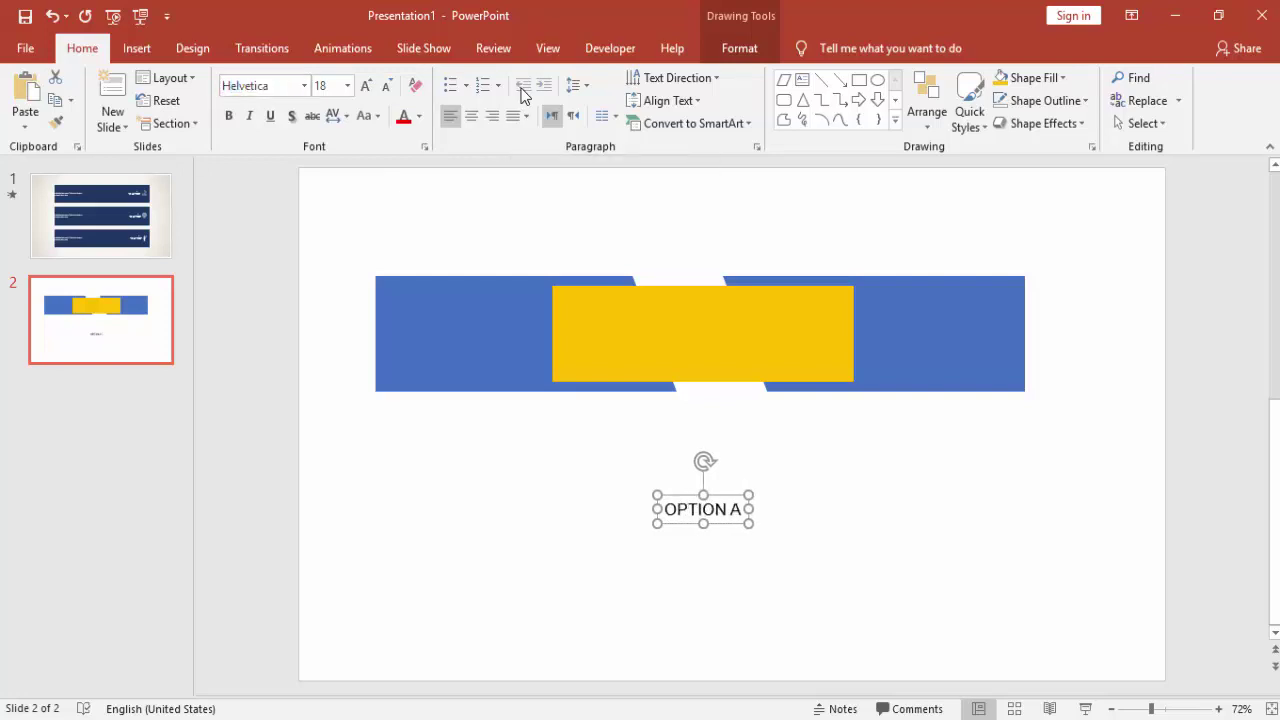
left_click(230, 116)
left_click_drag(726, 492, 717, 311)
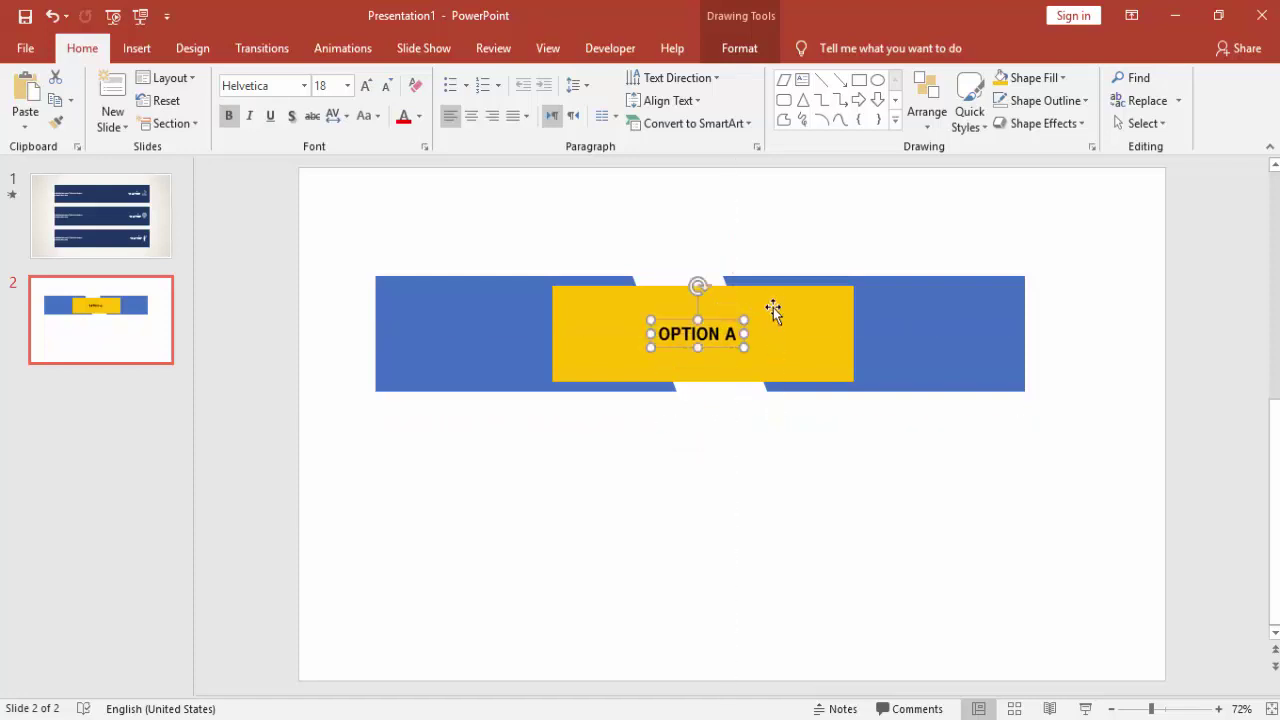
Group the "OPTION A" text box with the gold rectangle.
left_click(772, 303, "shift")
right_click(772, 303)
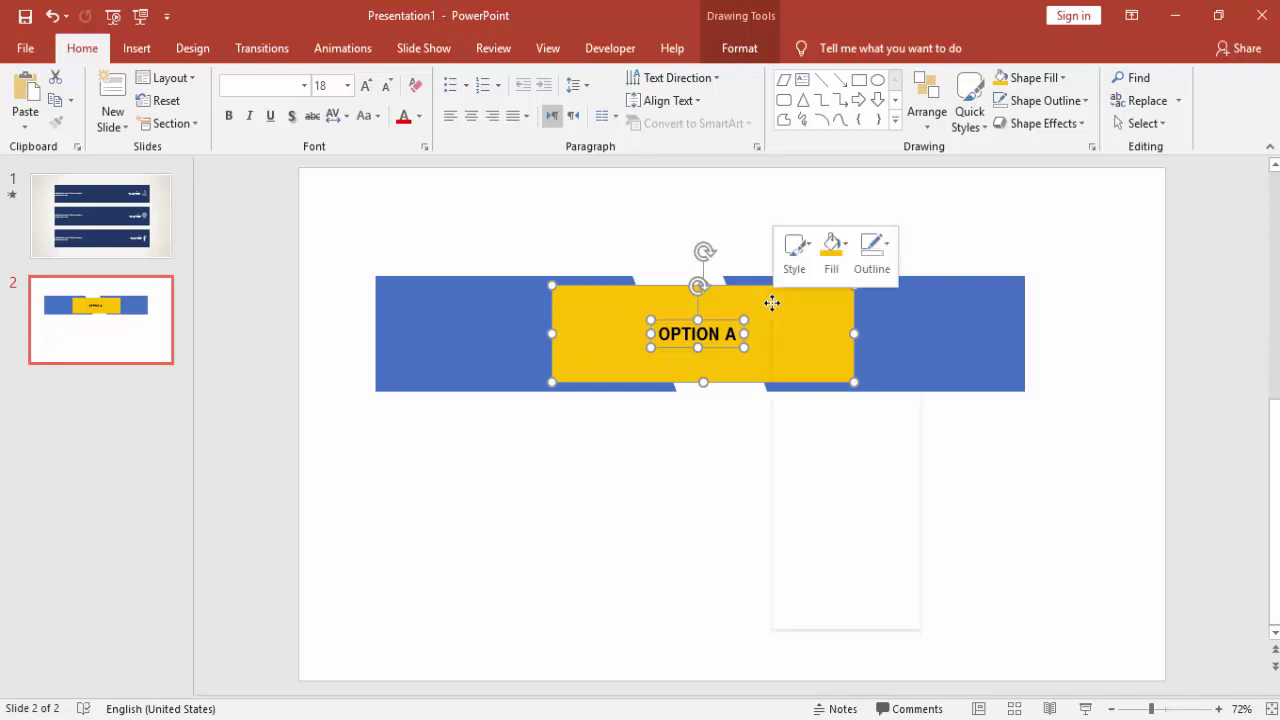
mouse_move(836, 417)
left_click(948, 420)
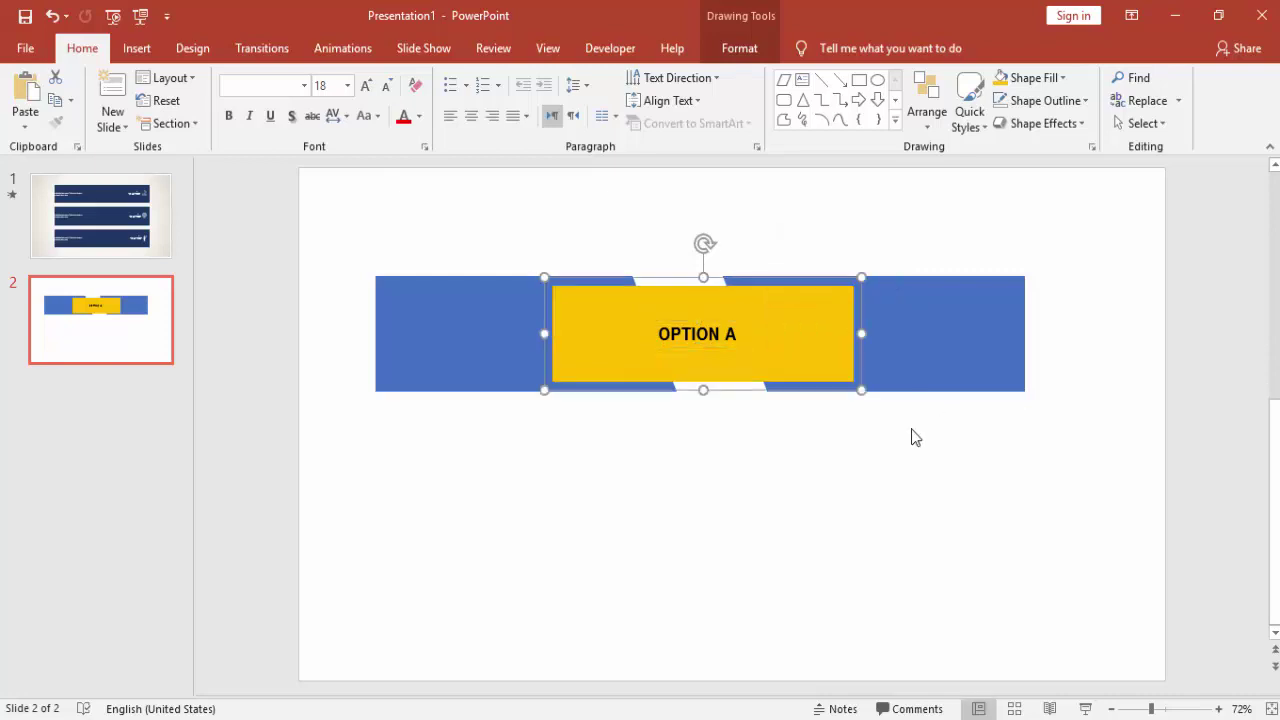
left_click(850, 471)
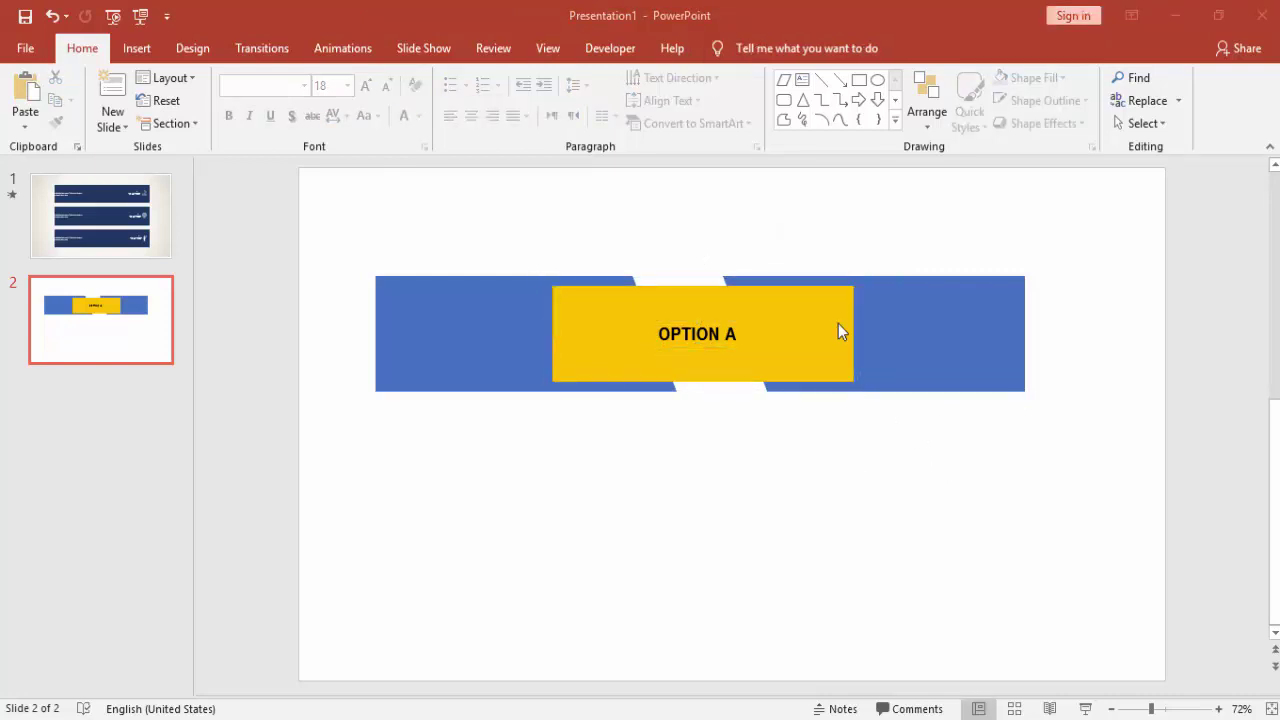
Change the fill of the rectangle inside the group to a custom magenta-purple from the standard colour hexagon.
left_click(815, 305)
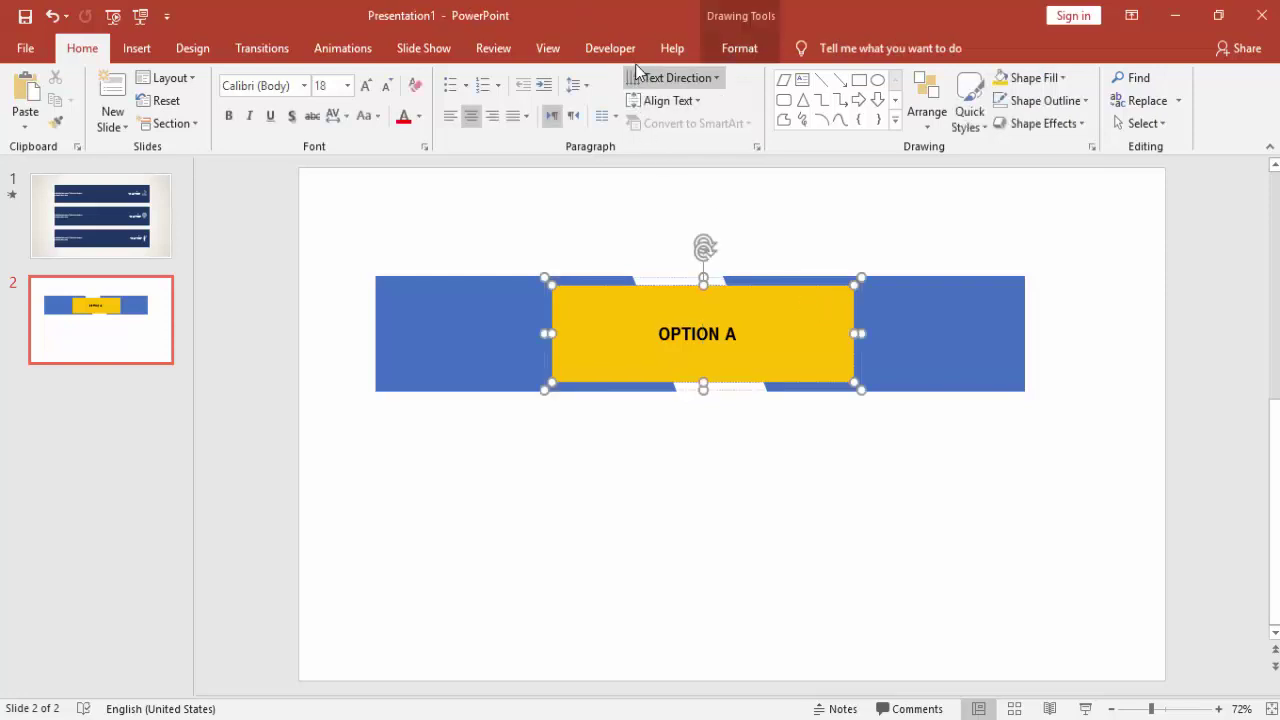
left_click(745, 50)
left_click(498, 79)
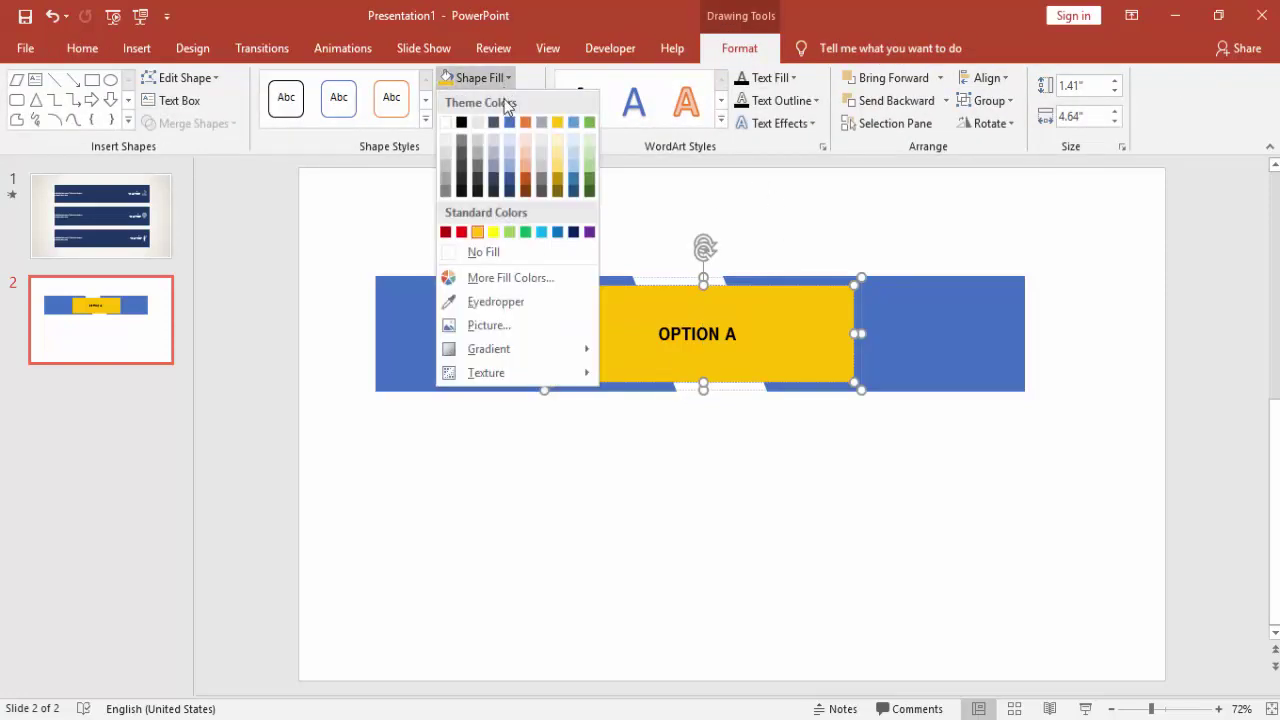
left_click(495, 278)
left_click(522, 196)
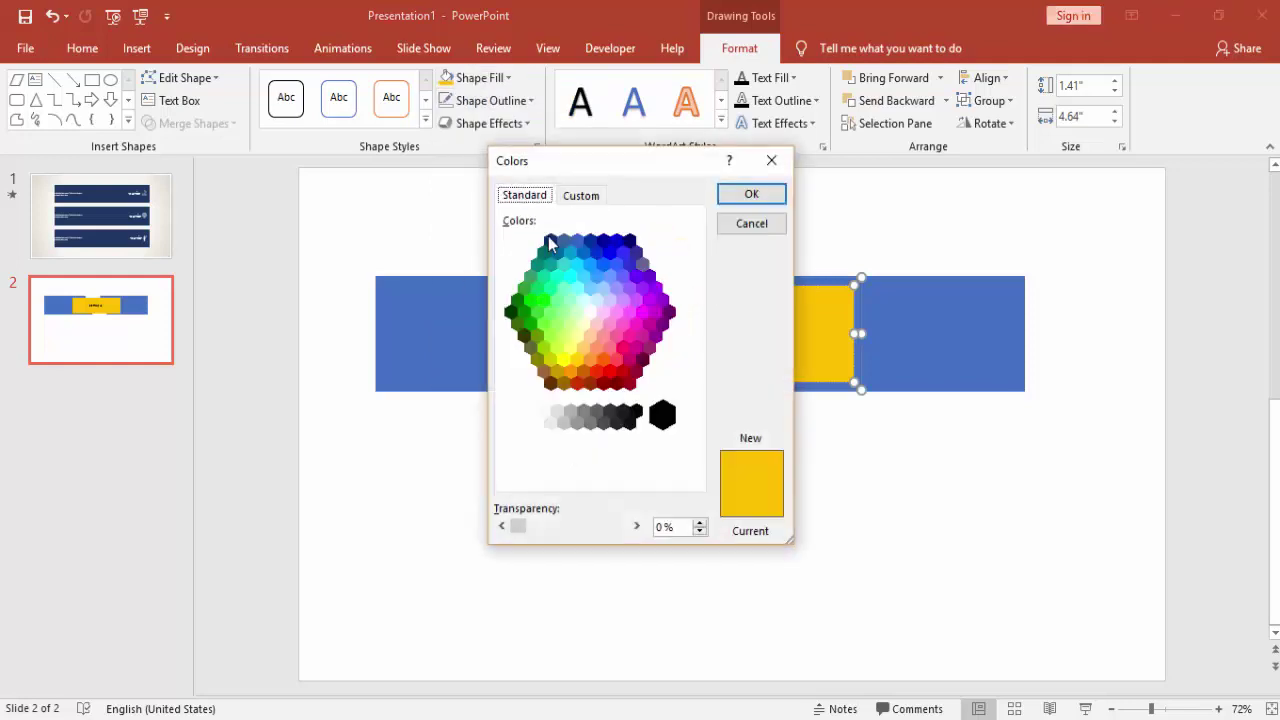
left_click(656, 313)
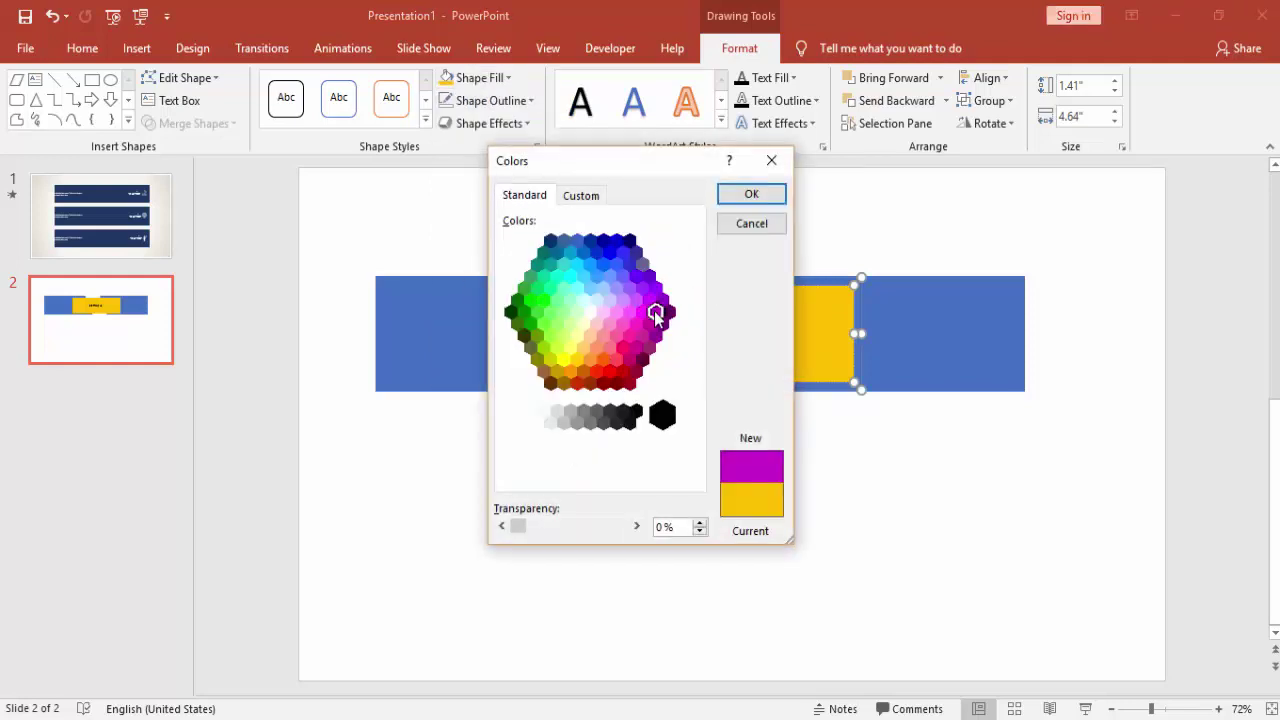
left_click(767, 200)
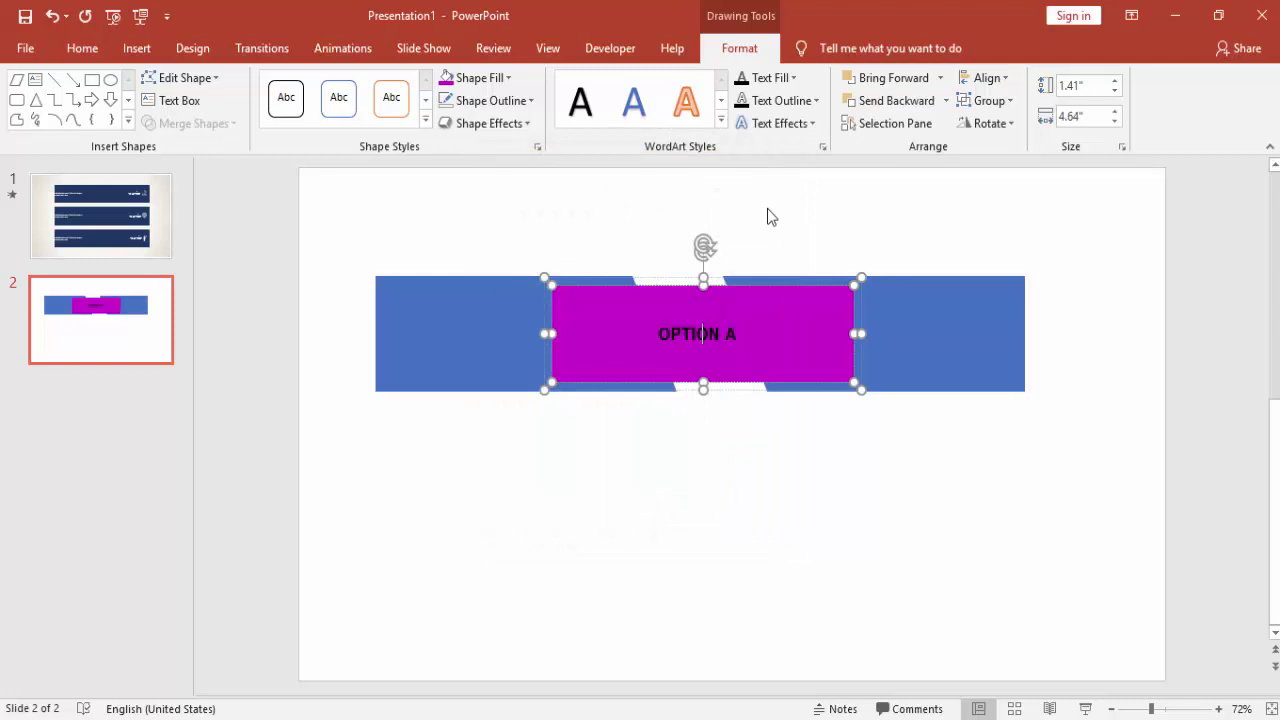
Make the "OPTION A" text white at size 24 and recentre it on the purple rectangle.
left_click(718, 330)
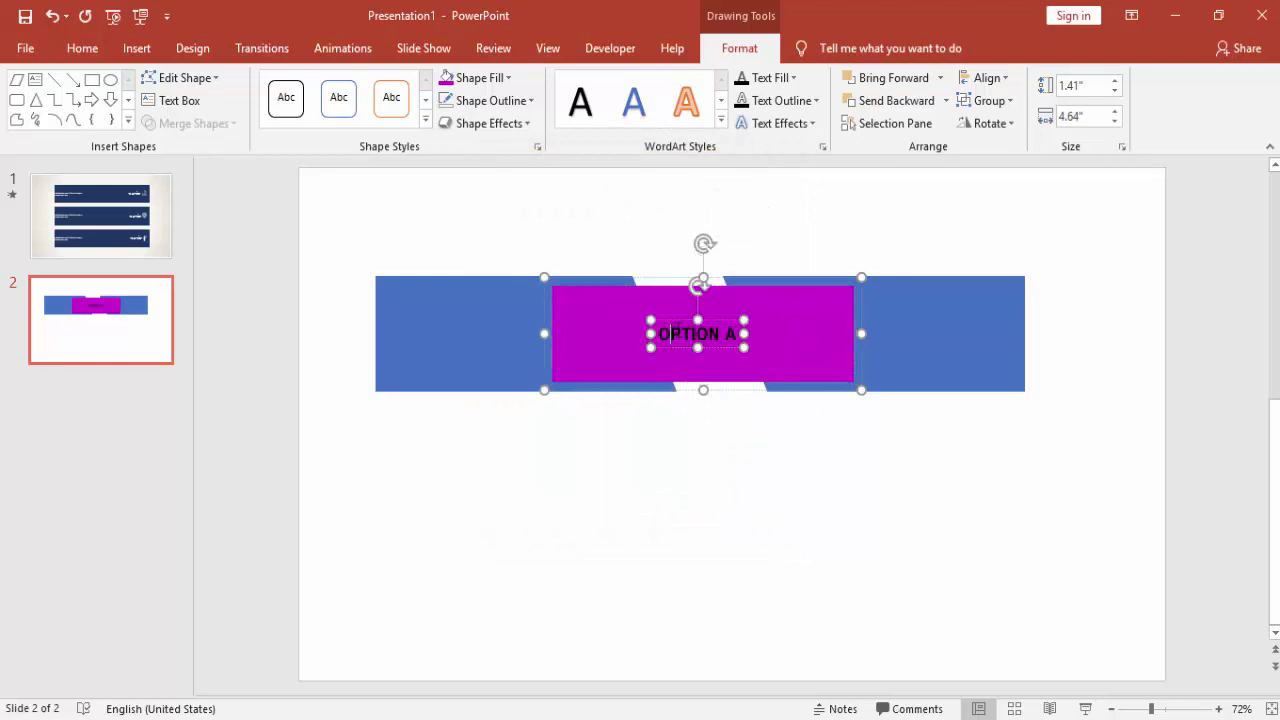
left_click_drag(658, 334, 742, 334)
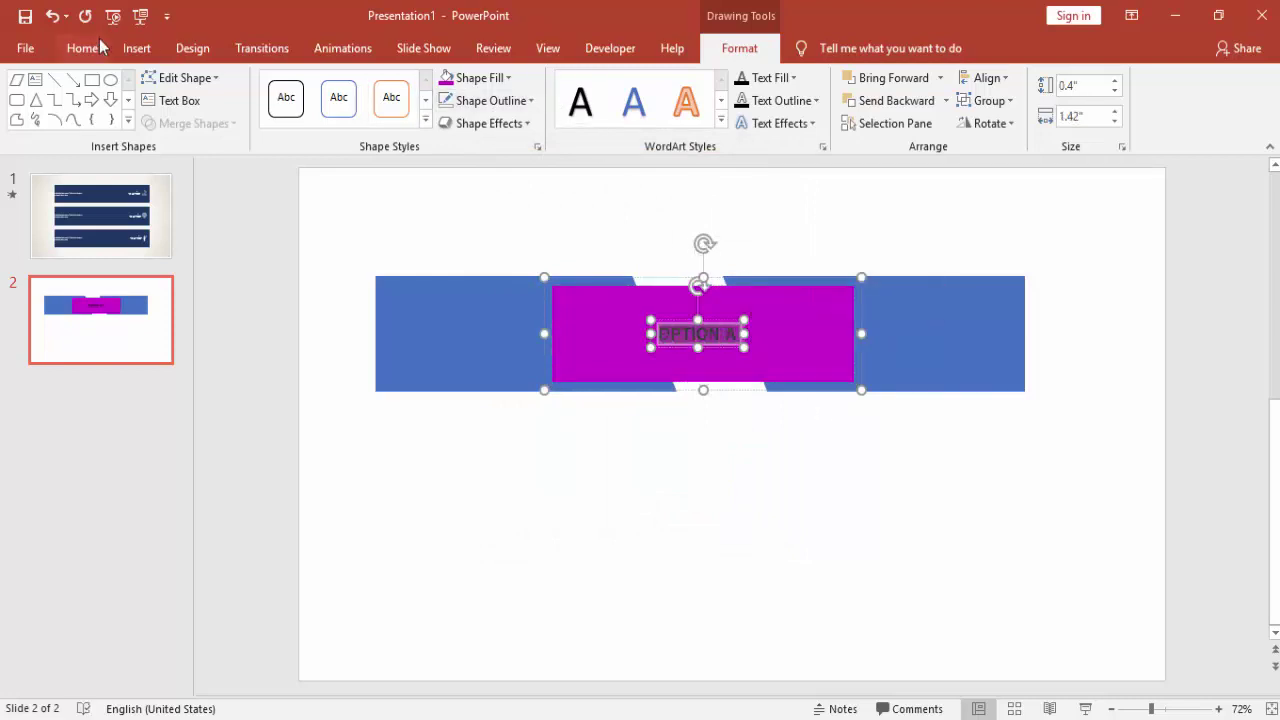
left_click(95, 48)
left_click(419, 116)
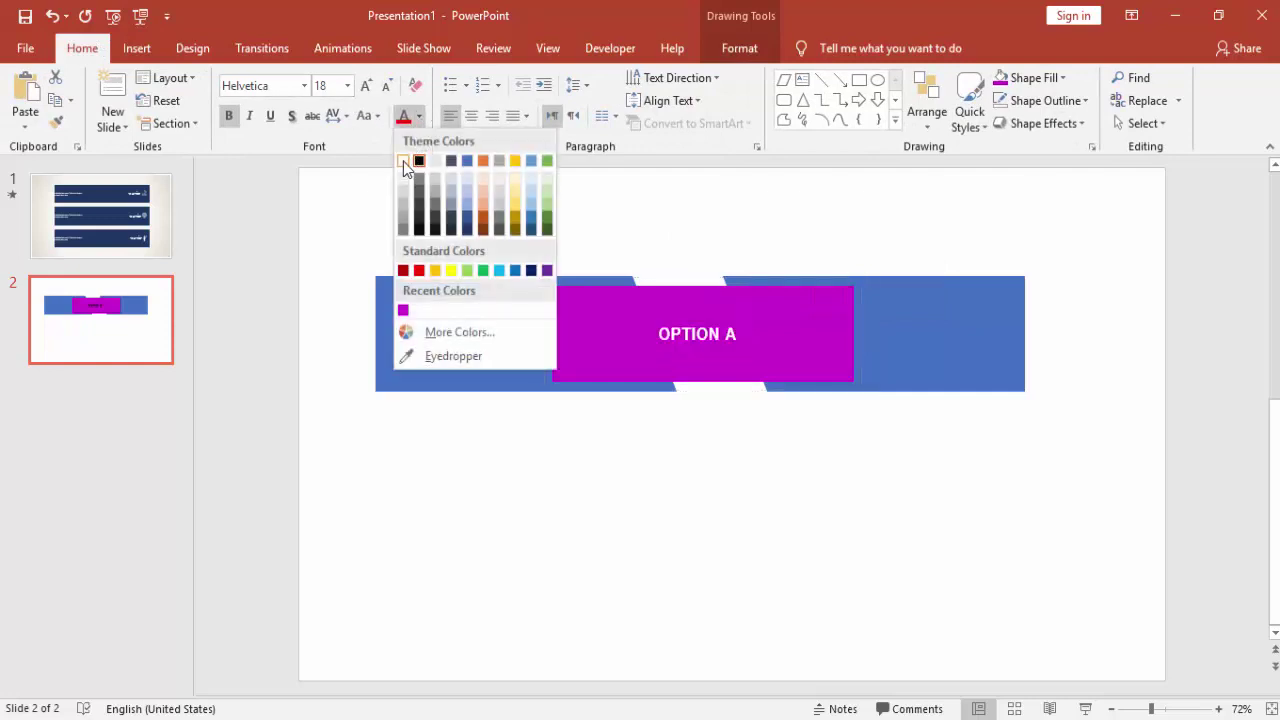
left_click(405, 163)
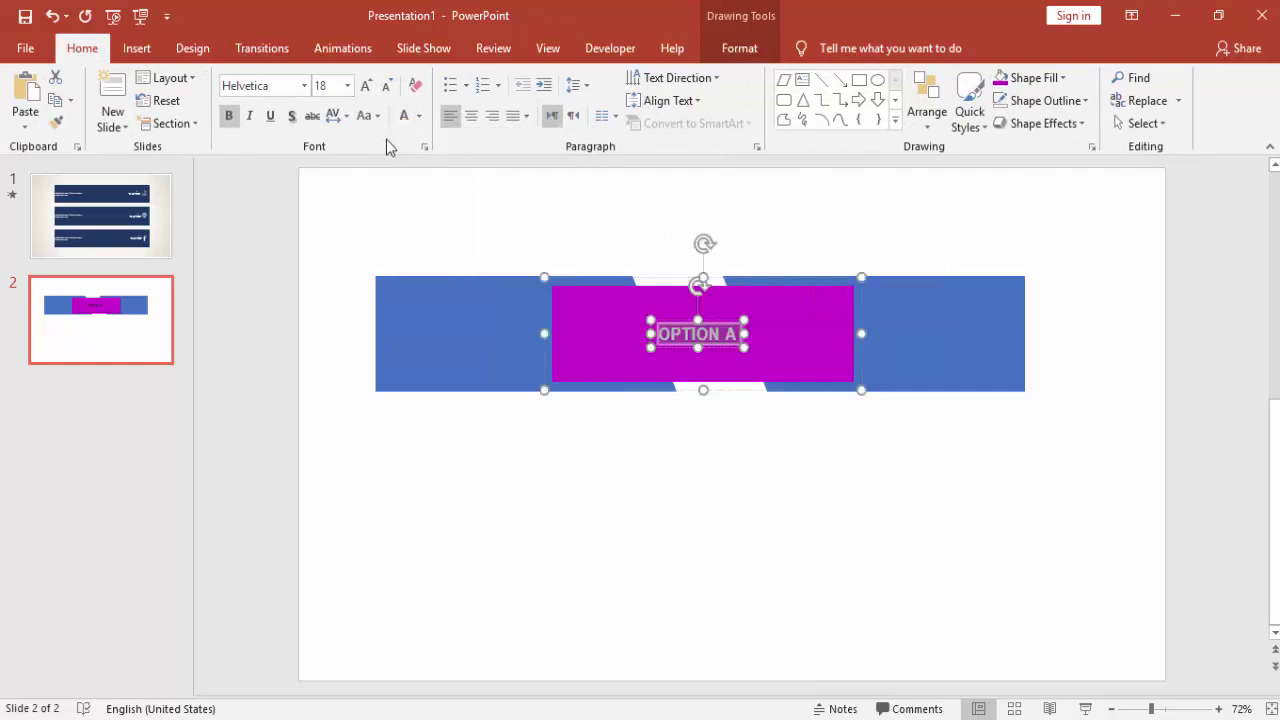
left_click(366, 88)
left_click(366, 88)
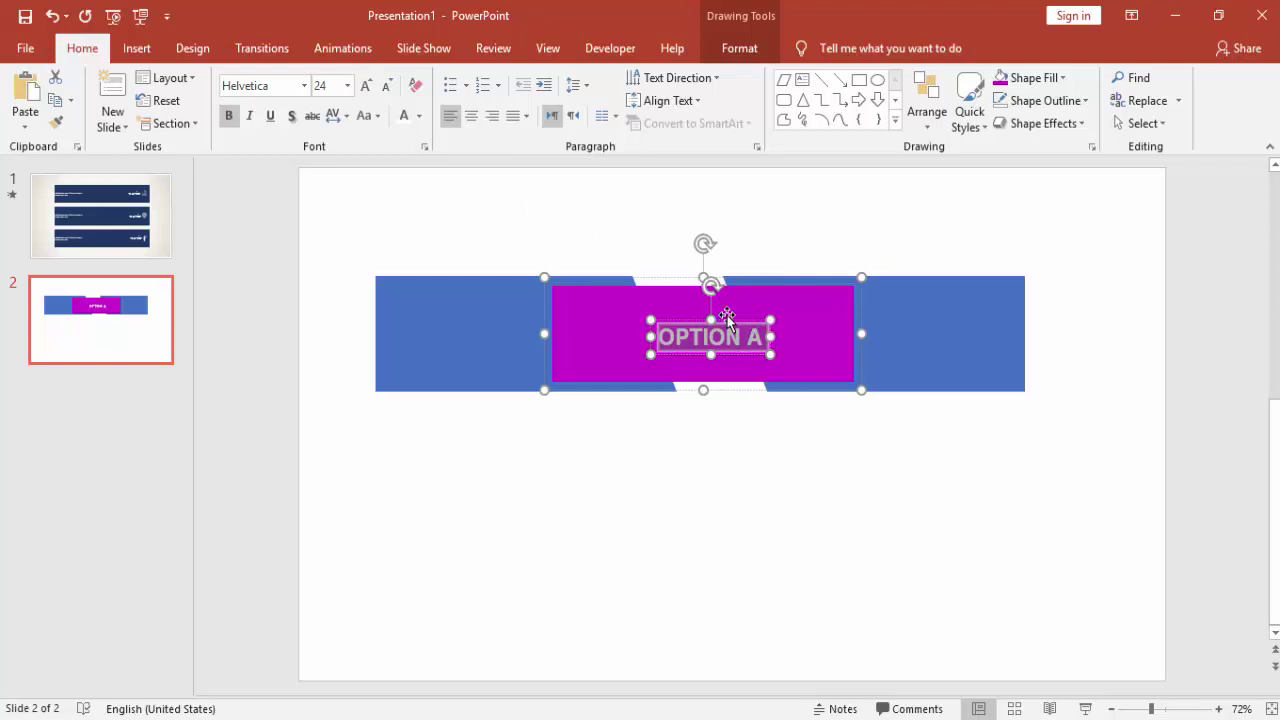
left_click_drag(733, 318, 721, 317)
left_click(742, 426)
Send the purple "OPTION A" group to the back, behind both blue slanted pieces.
left_click(808, 321)
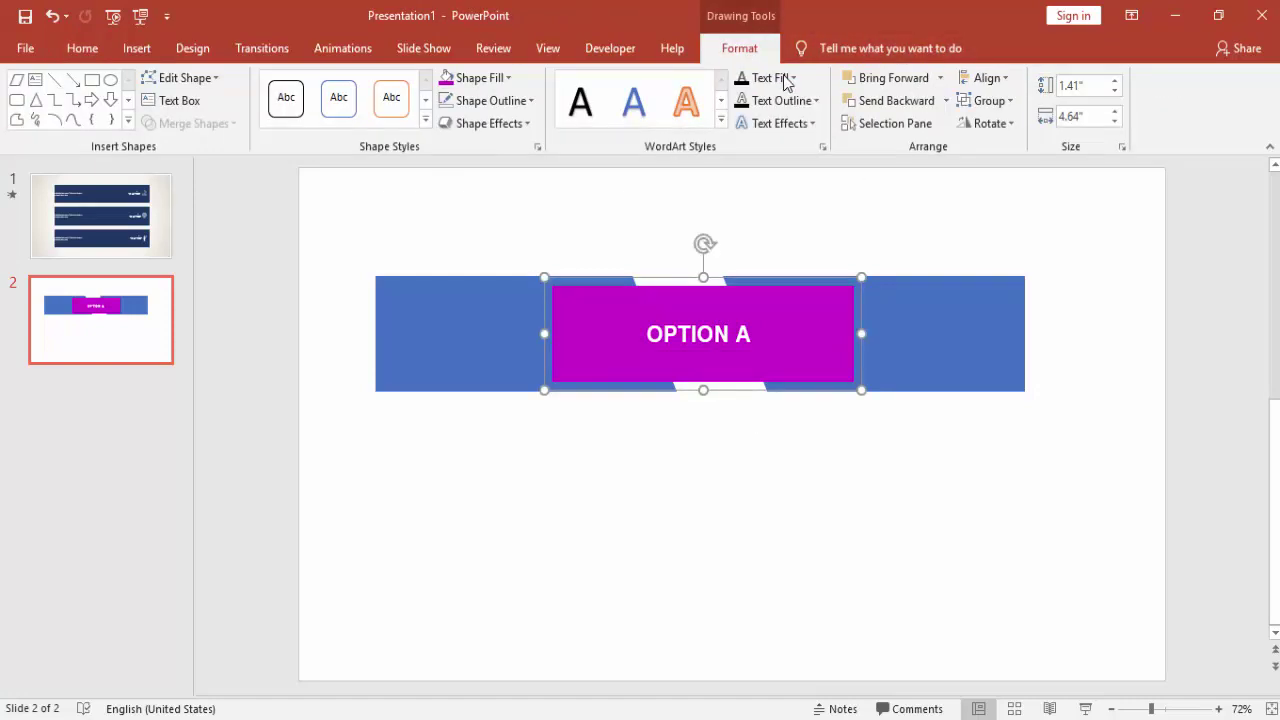
left_click(946, 101)
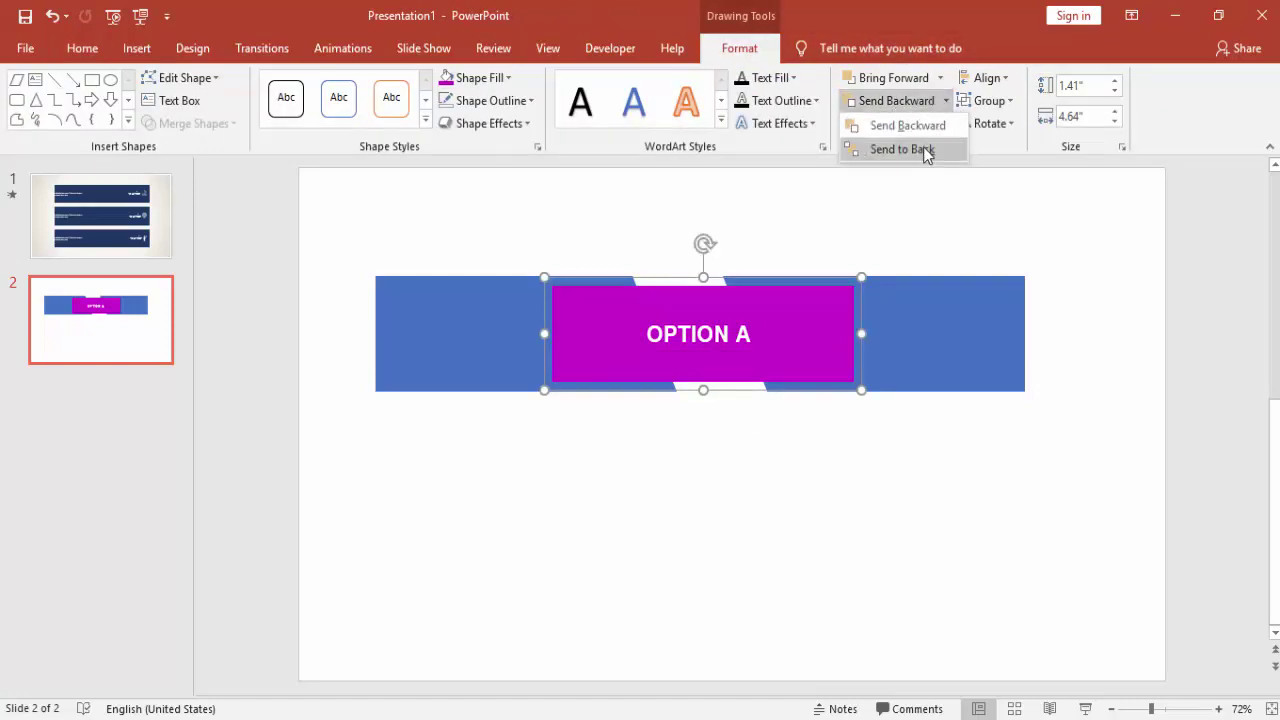
left_click(926, 150)
left_click(902, 176)
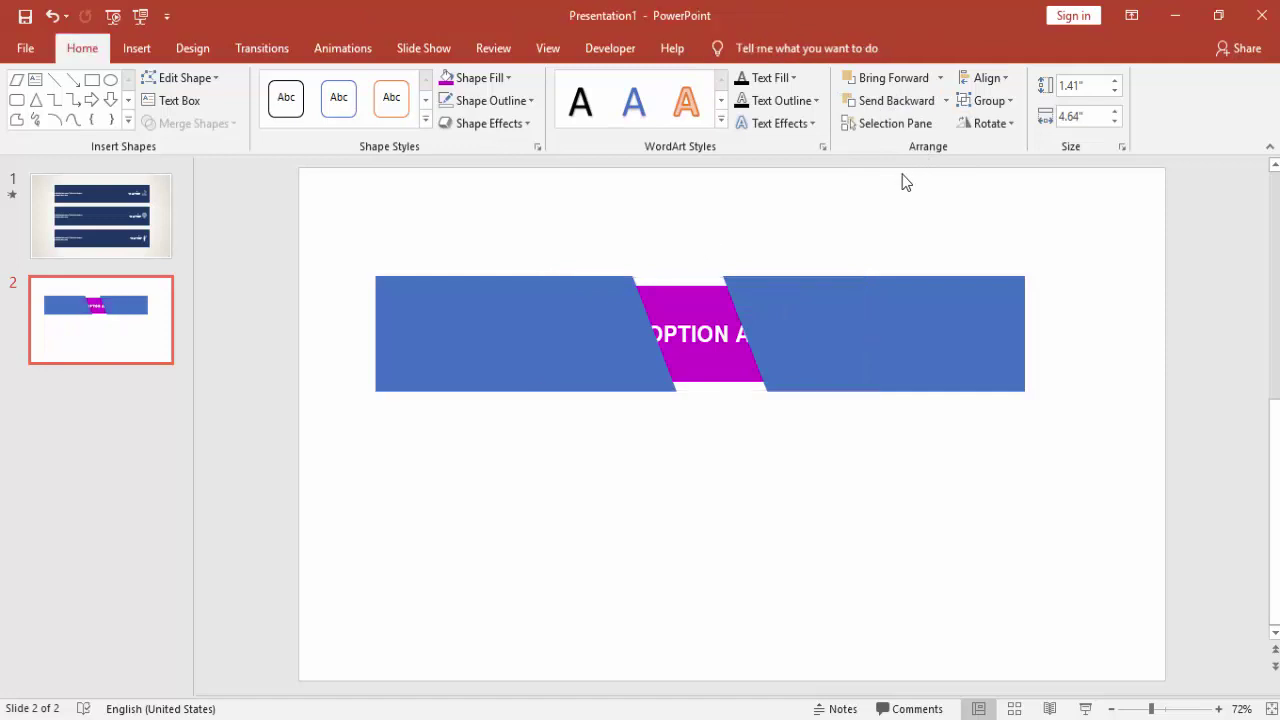
Nudge the left blue piece to the right in small increments so it covers the start of the "OPTION A" text.
left_click(620, 308)
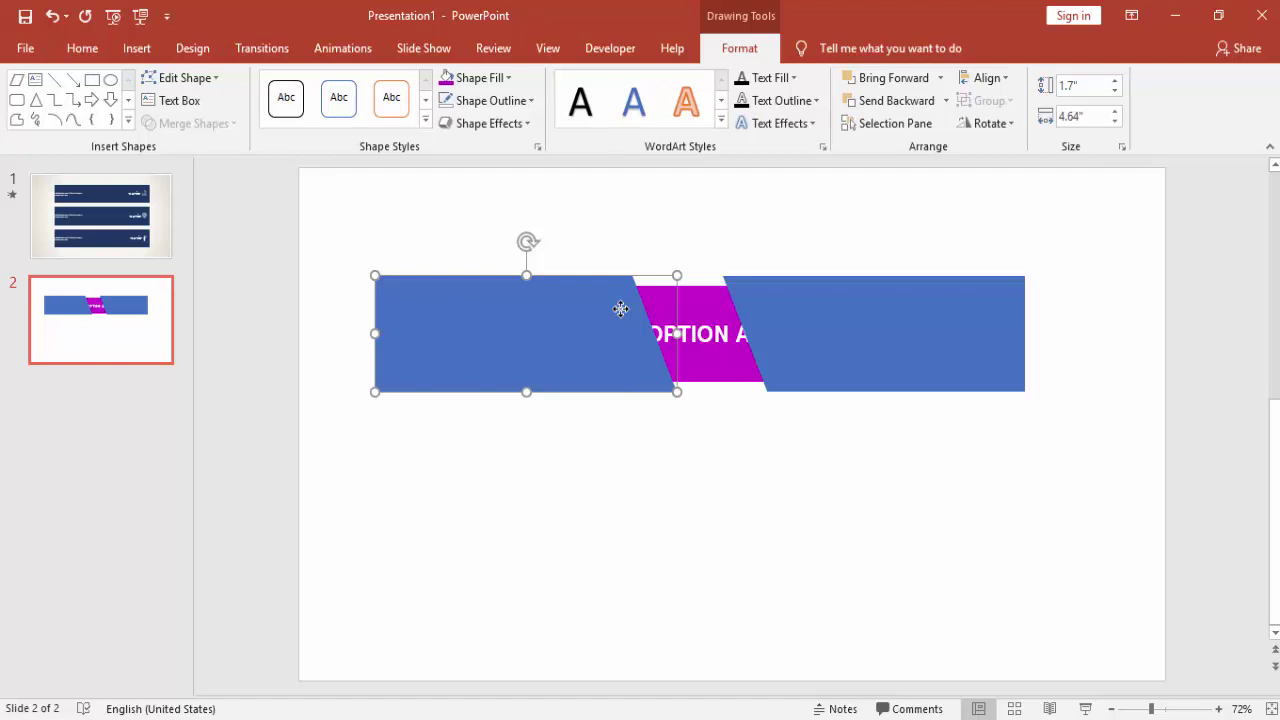
key("ctrl+Right")
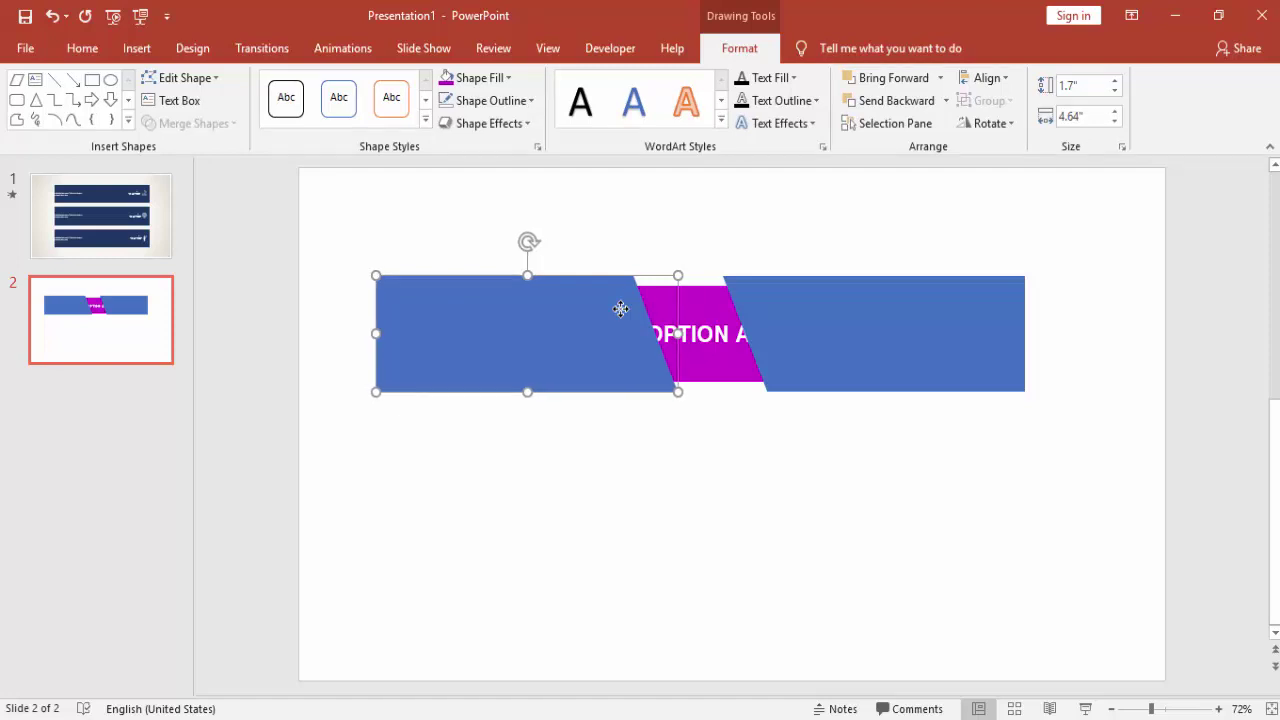
key("ctrl+Right")
key("ctrl+Right")
key("ctrl+Right")
key("ctrl+Right")
key("ctrl+Right")
key("ctrl+Right")
key("ctrl+Right")
key("ctrl+Right")
key("ctrl+Right")
key("ctrl+Right")
Nudge the right blue piece to the left in small increments to narrow the slanted gap.
left_click(752, 295)
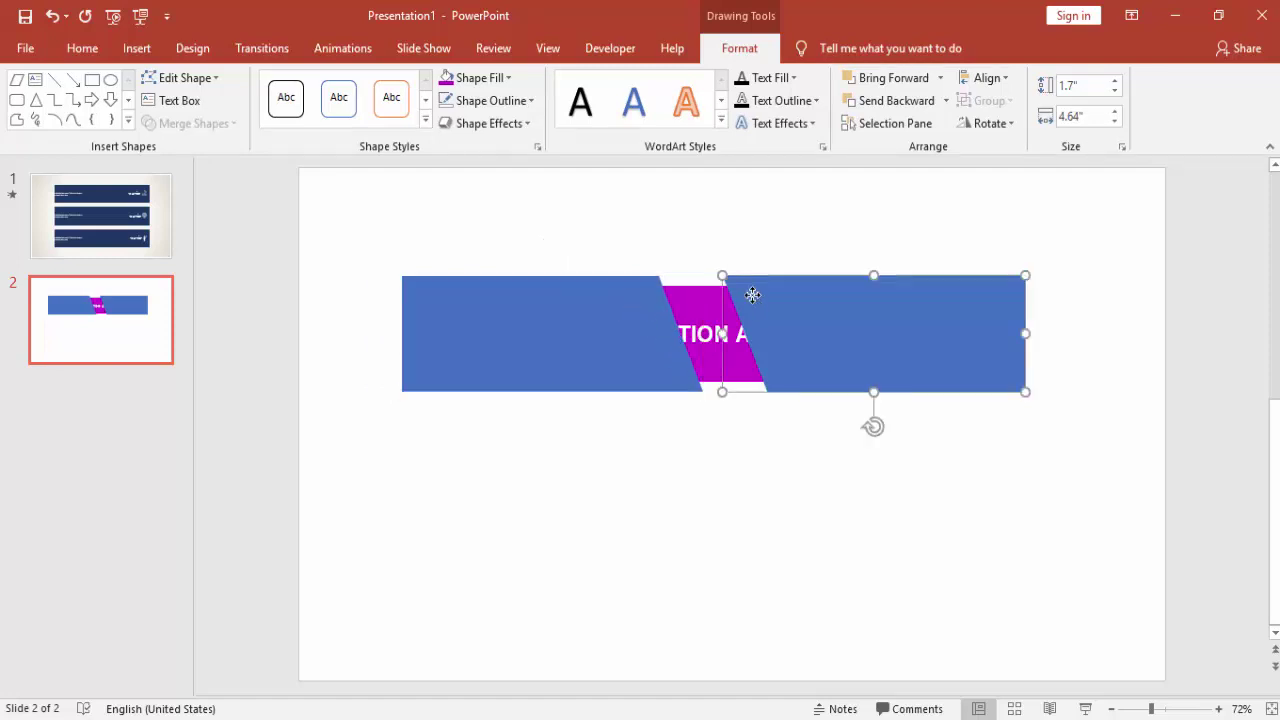
key("ctrl+Left")
key("ctrl+Left")
key("ctrl+Left")
key("ctrl+Left")
key("ctrl+Left")
key("ctrl+Left")
key("ctrl+Left")
key("ctrl+Left")
key("ctrl+Left")
key("ctrl+Left")
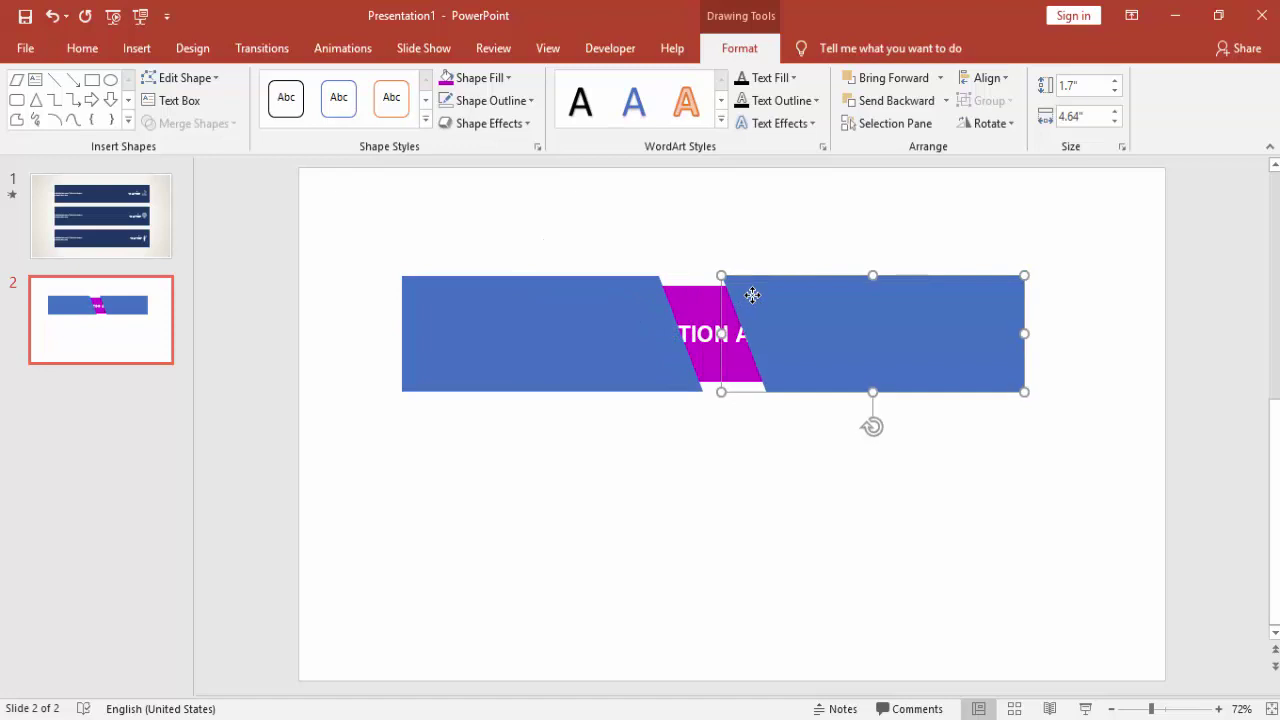
Nudge the left blue piece further right until only a narrow slanted strip of purple shows.
left_click(638, 310)
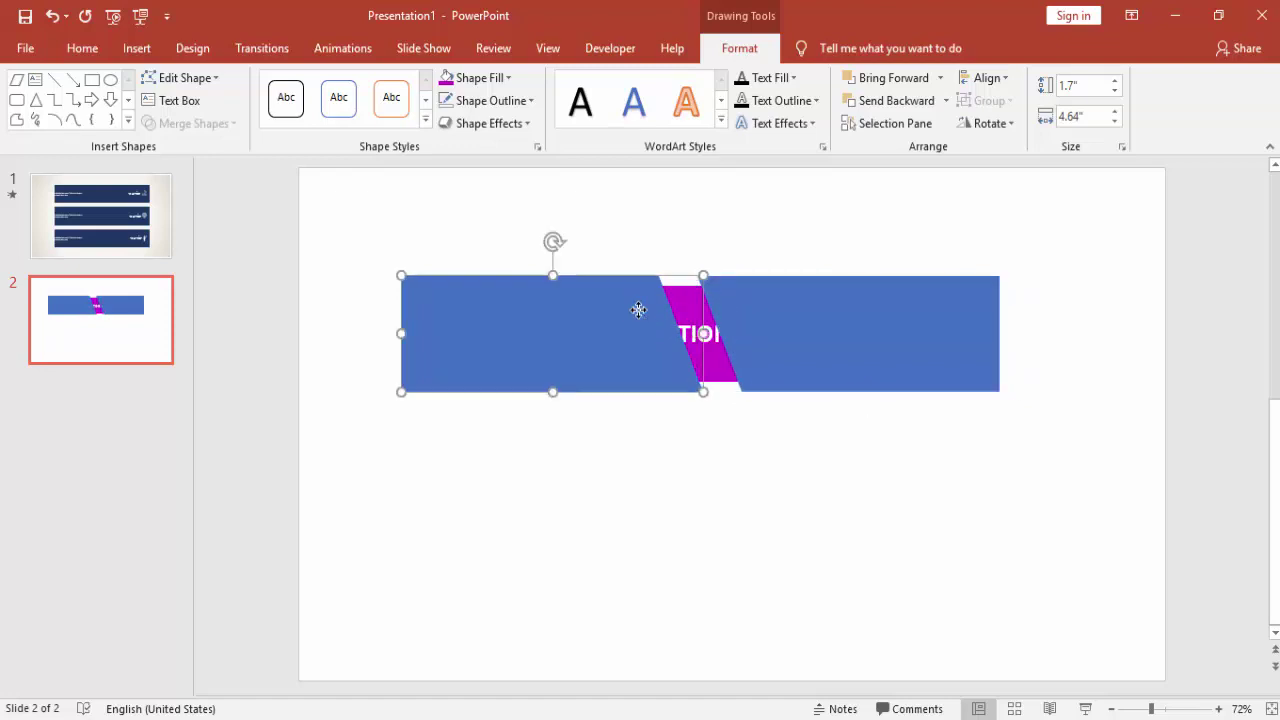
key("ctrl+Right")
key("ctrl+Right")
key("ctrl+Right")
key("ctrl+Right")
key("ctrl+Right")
key("ctrl+Right")
key("ctrl+Right")
key("ctrl+Right")
key("ctrl+Right")
key("ctrl+Right")
key("ctrl+Right")
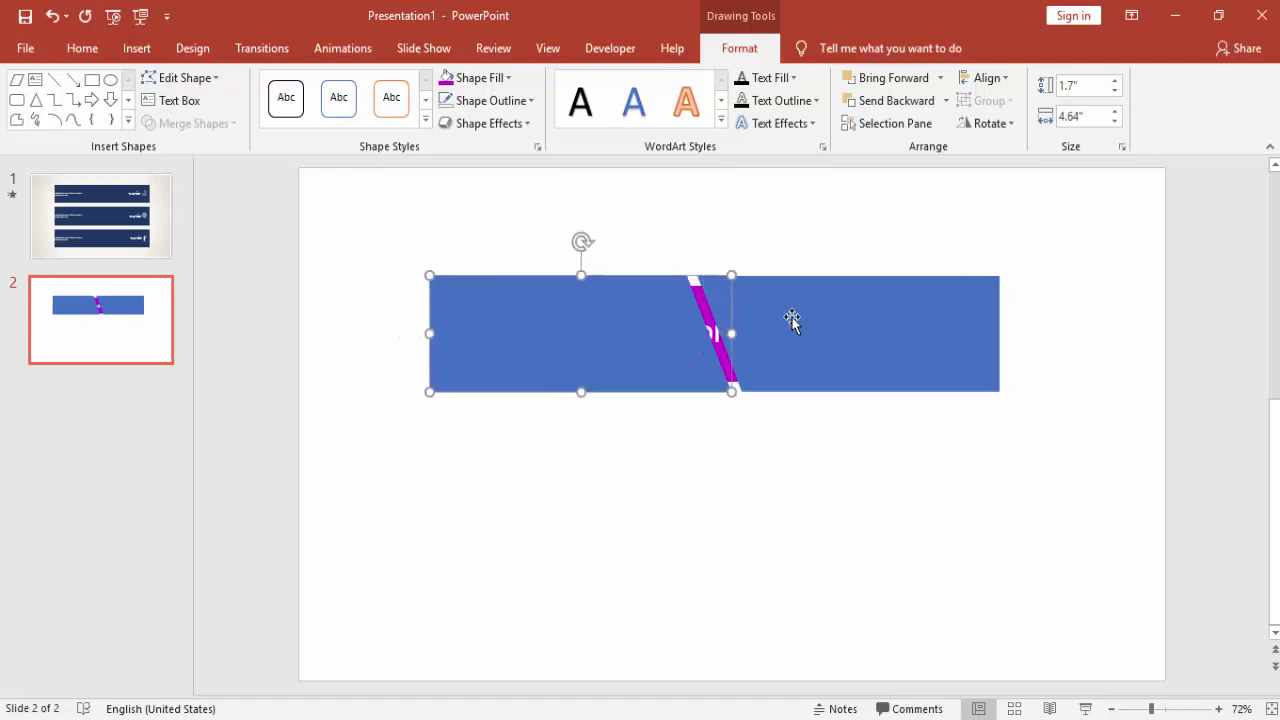
Nudge the right blue piece slightly further left in fine increments to thin the remaining purple strip.
left_click(791, 318)
key("ctrl+Left")
key("ctrl+Left")
key("ctrl+Left")
key("ctrl+Left")
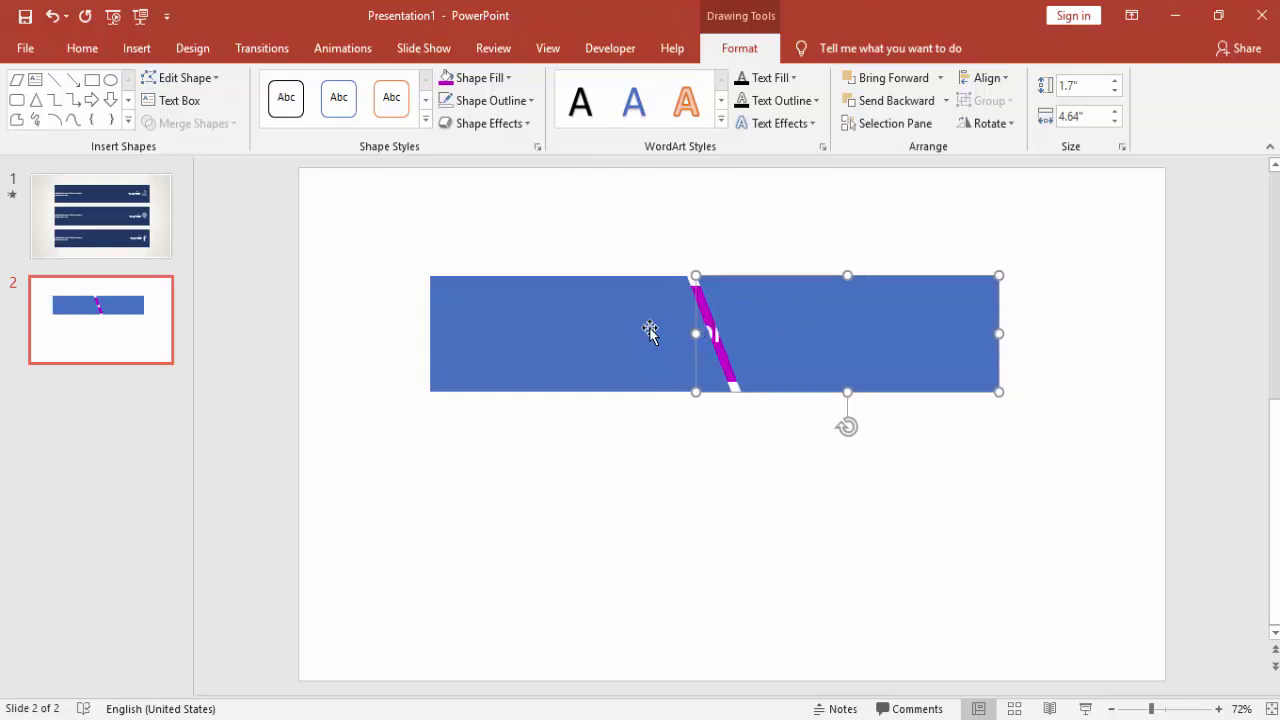
key("ctrl+Left")
Nudge the left blue piece right in fine increments until it meets the right piece and fully hides the purple label.
left_click(608, 329)
key("ctrl+Right")
key("ctrl+Right")
key("ctrl+Right")
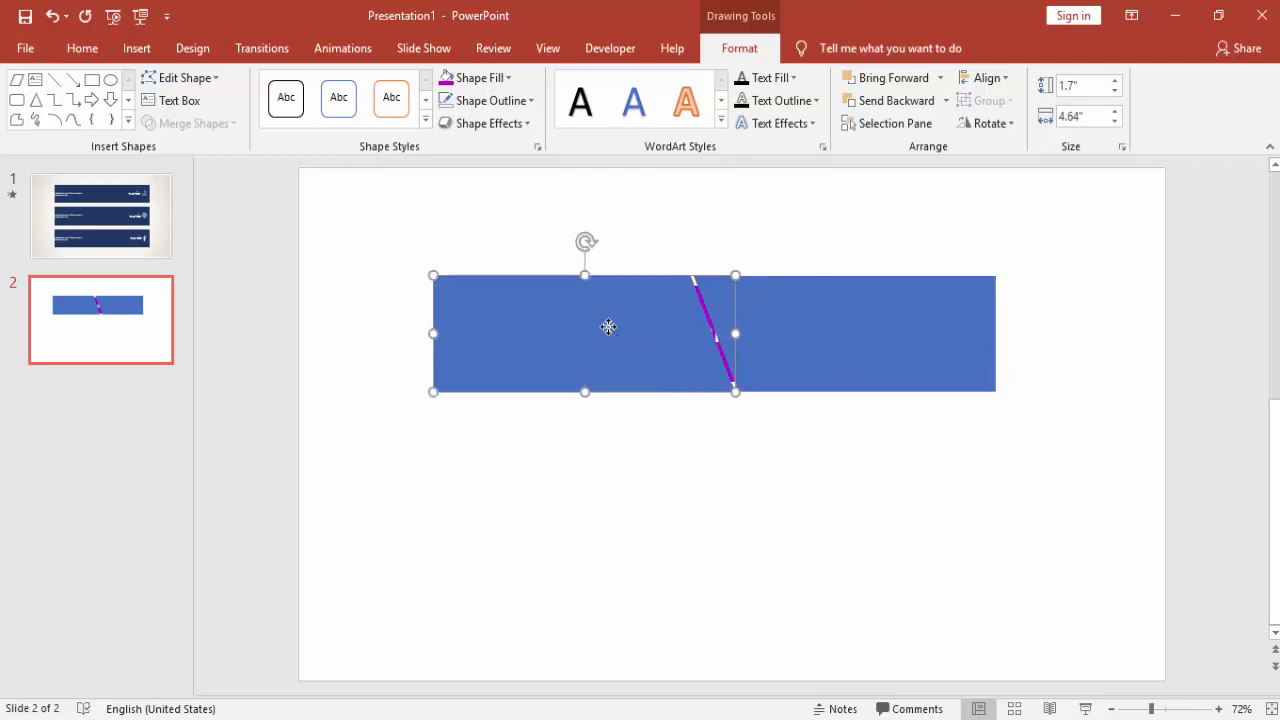
key("ctrl+Right")
key("ctrl+Right")
key("ctrl+Right")
key("ctrl+Right")
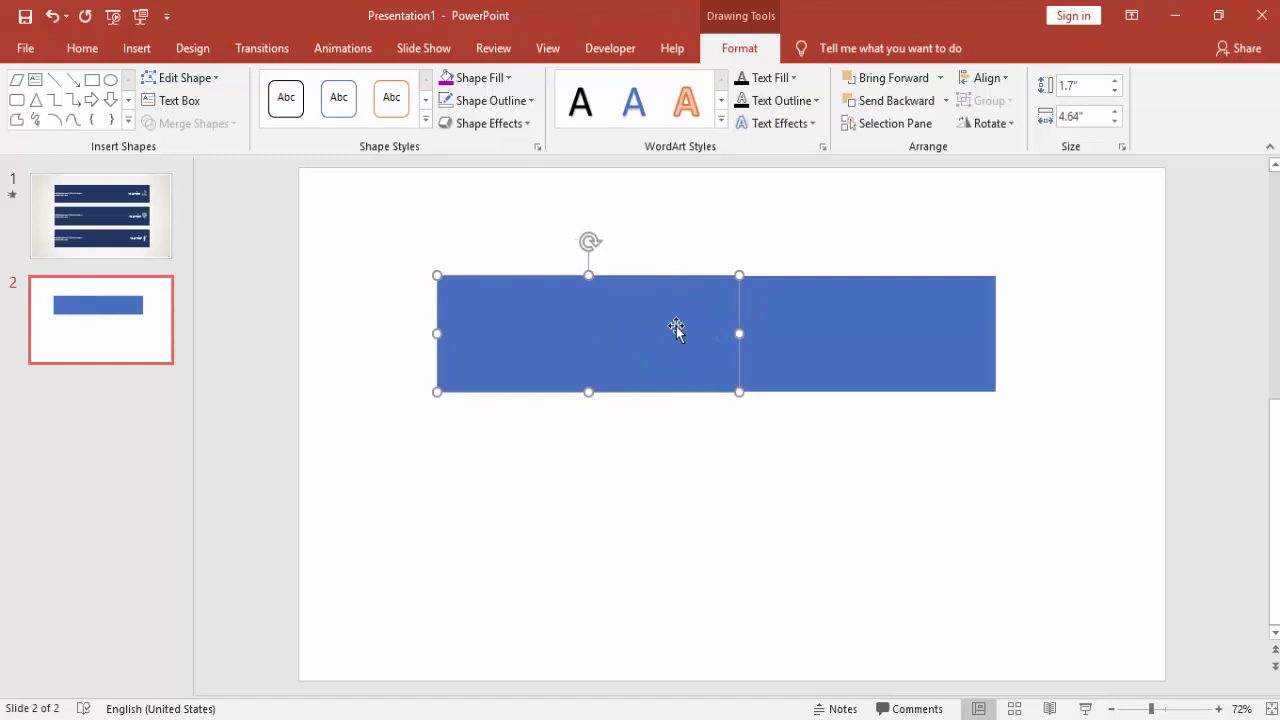
left_click(788, 428)
left_click(778, 352)
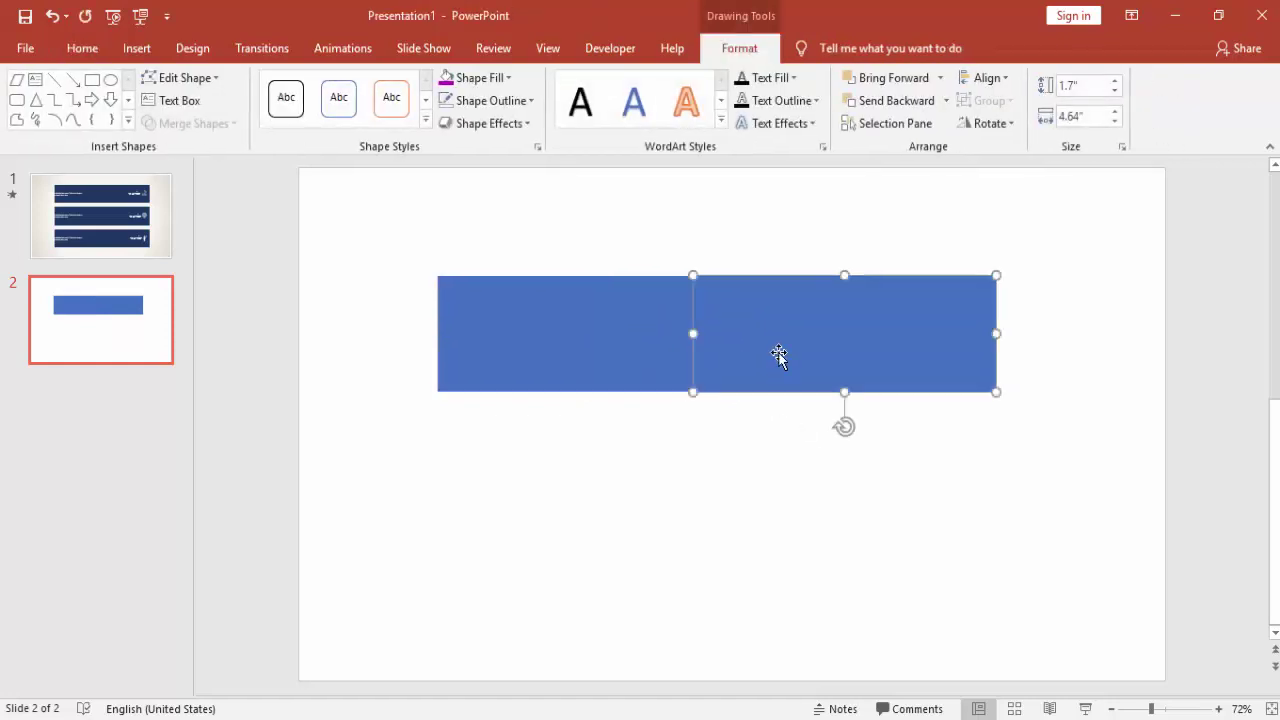
left_click(797, 463)
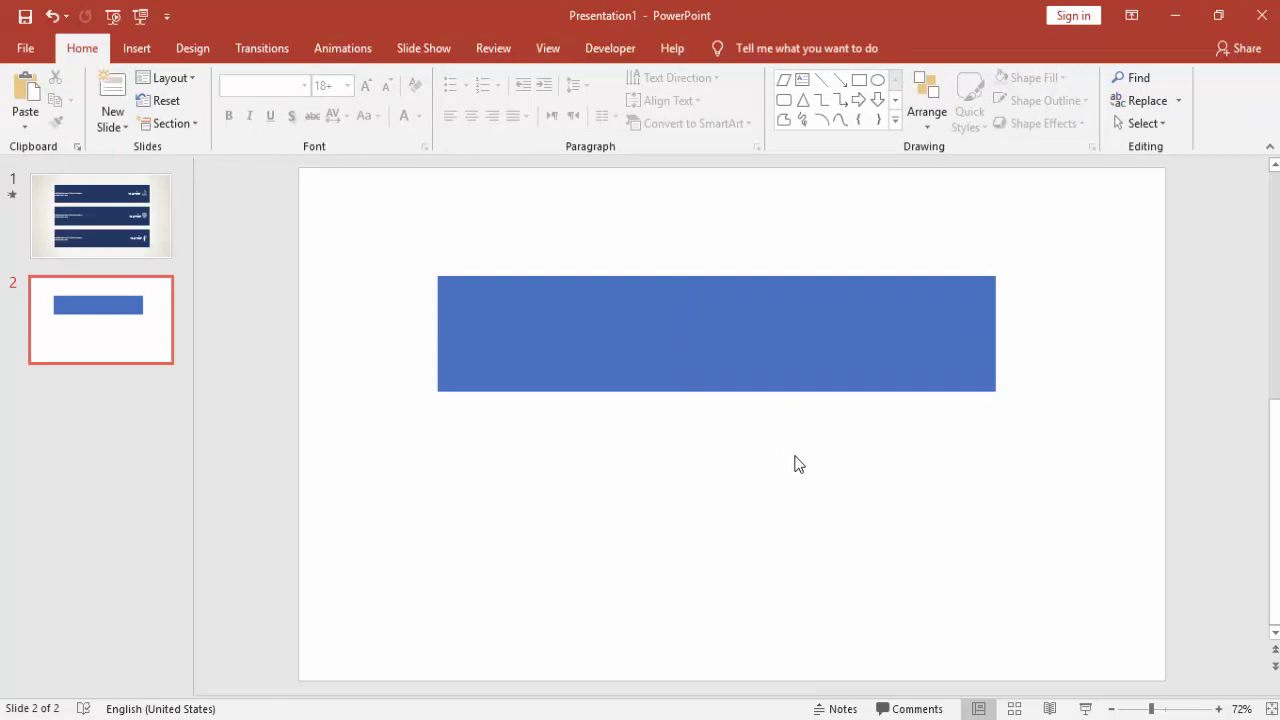
Add a Lines motion path to the right blue piece and point its end horizontally to the right, with the Animation Pane shown.
left_click(822, 370)
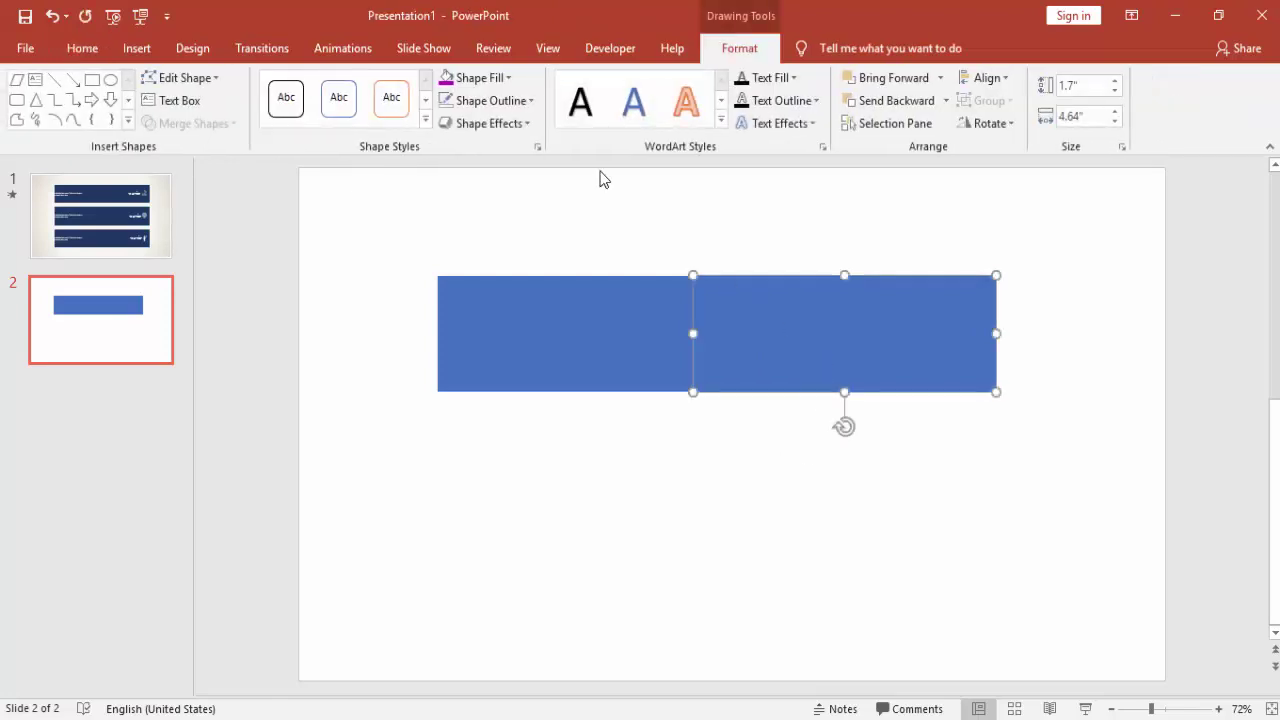
left_click(340, 49)
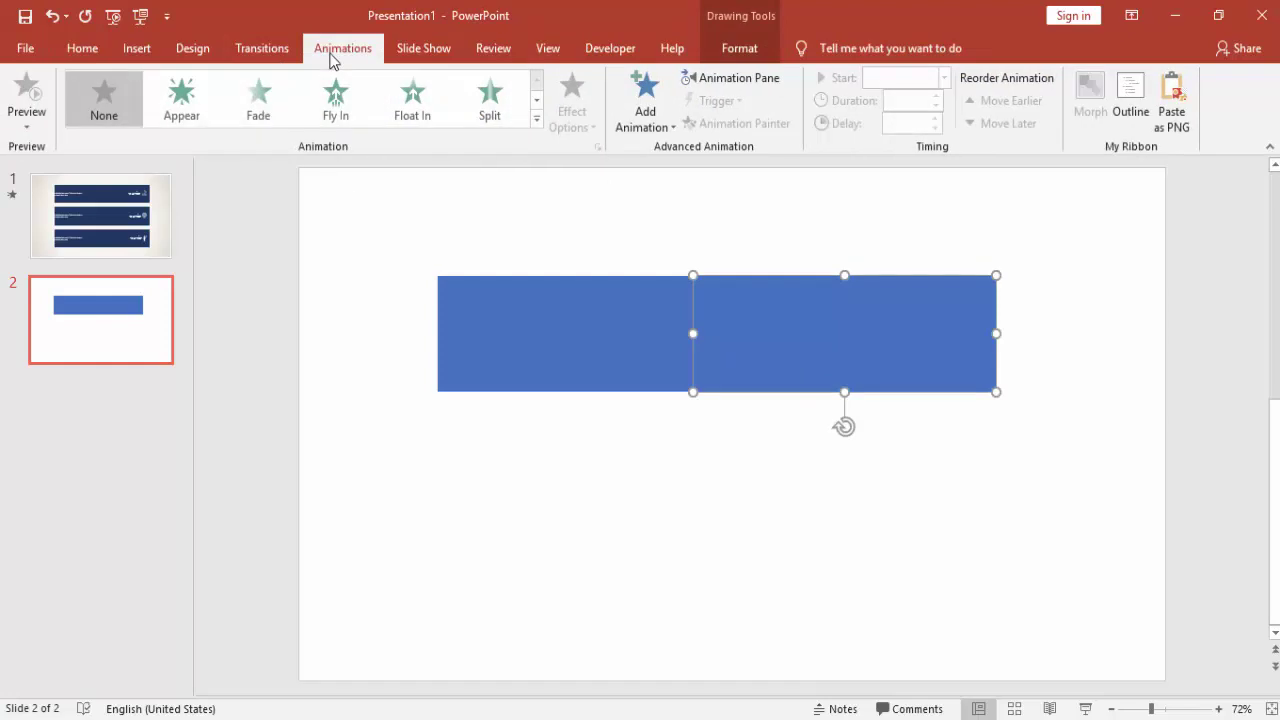
left_click(733, 80)
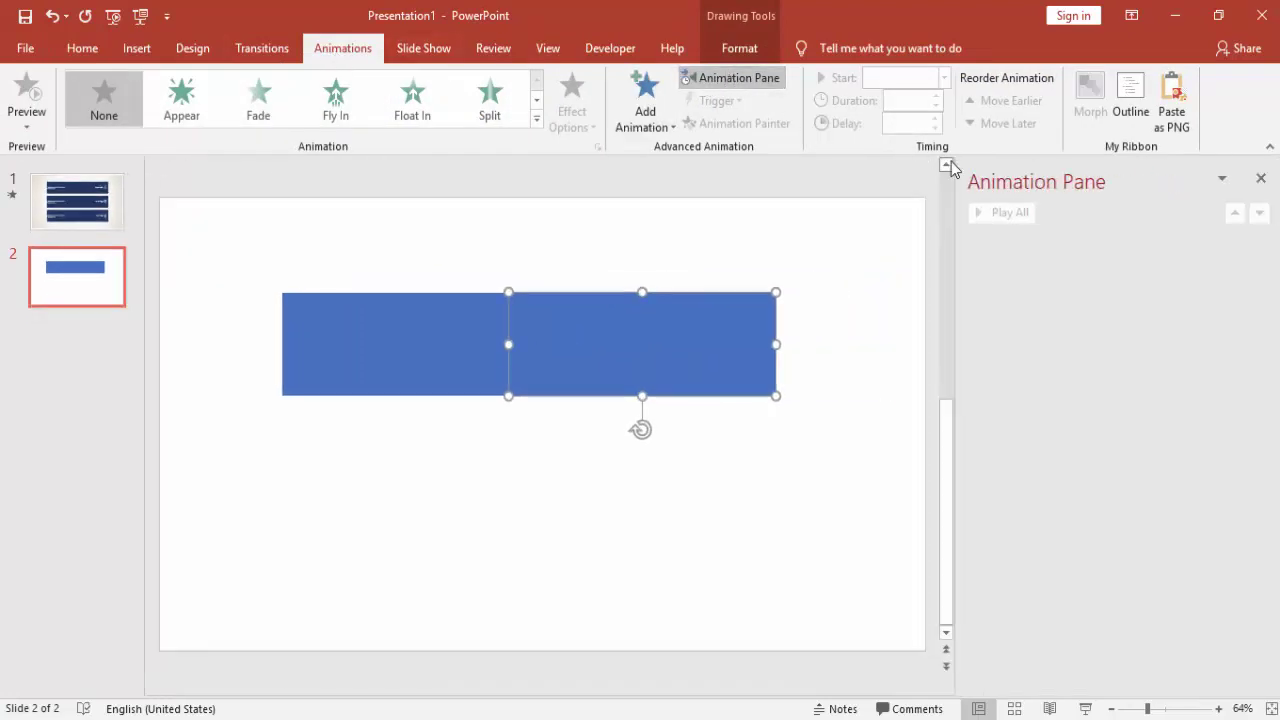
left_click(640, 127)
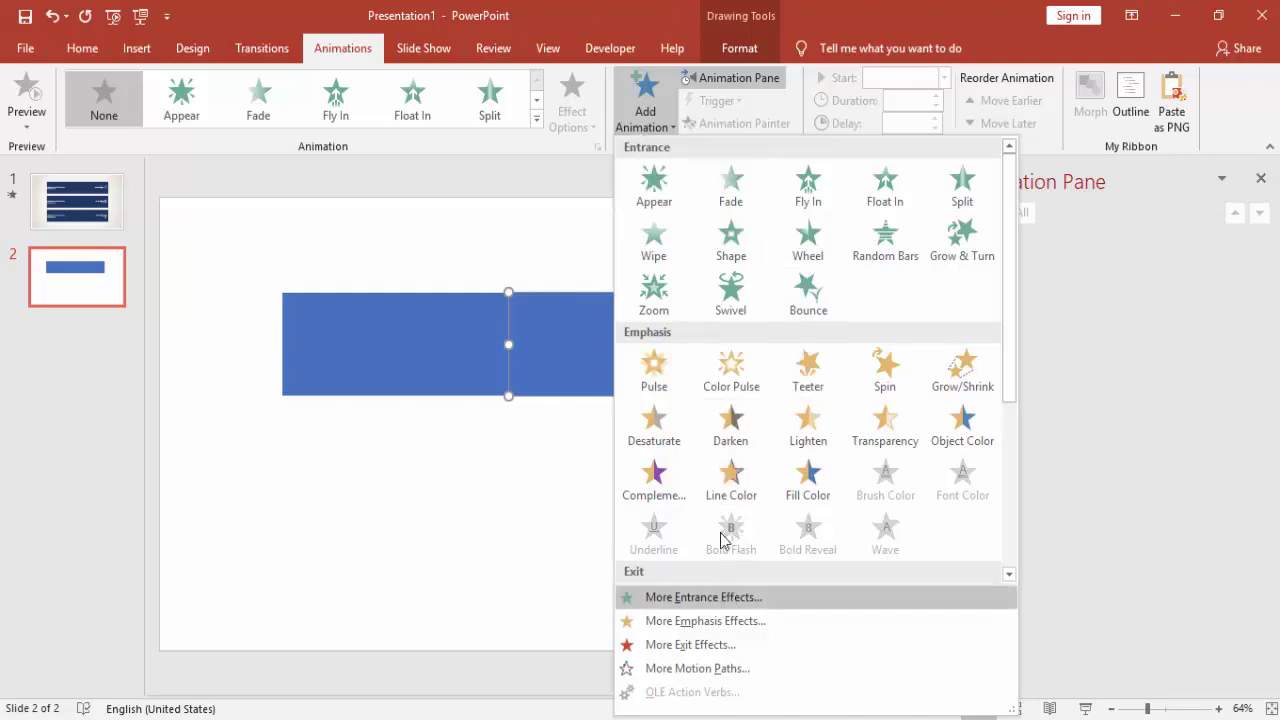
scroll(726, 531, "down", 3)
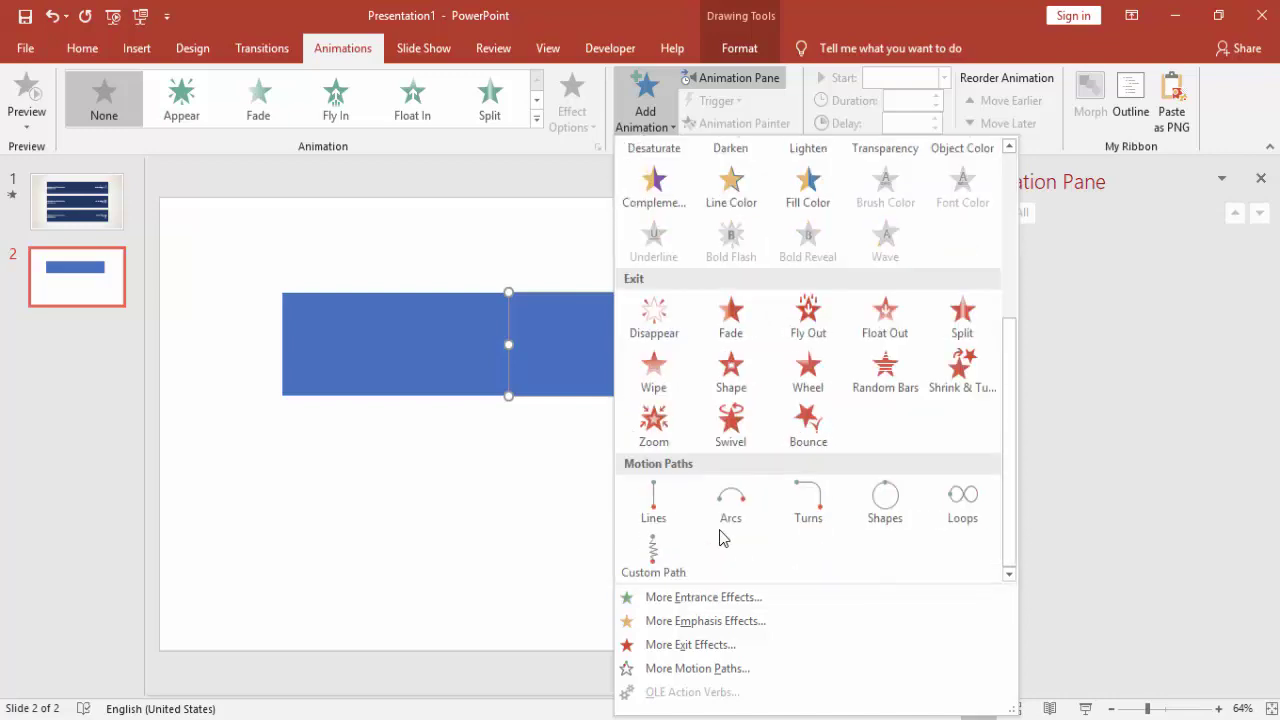
left_click(661, 515)
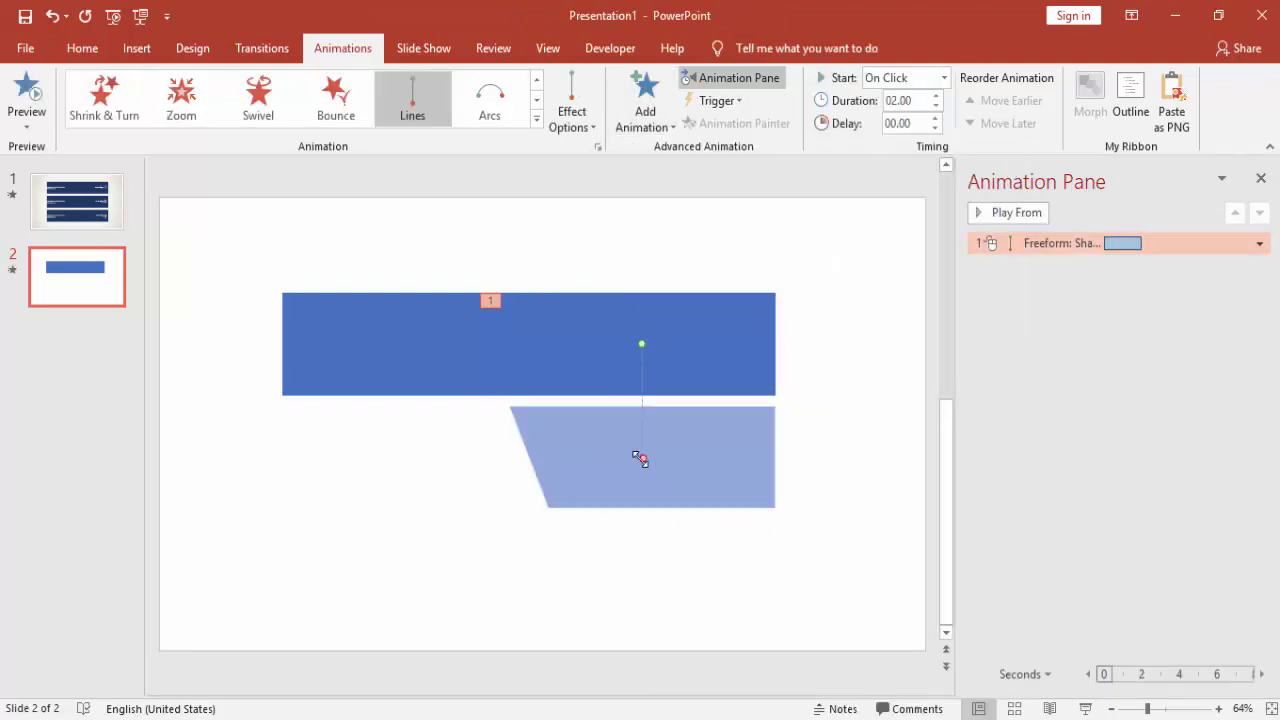
left_click_drag(640, 458, 727, 345)
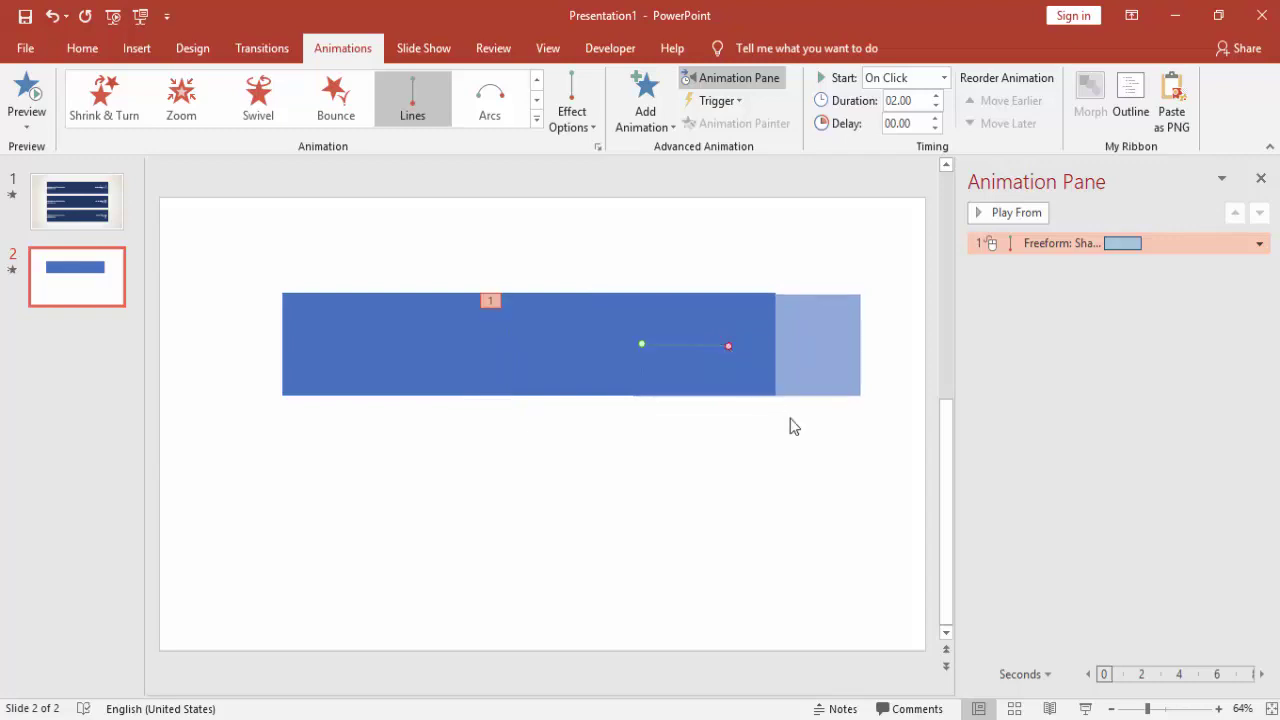
Give the right piece's motion path a duration of 0.5 seconds (Very Fast) and a bounce end of about 0.28 sec.
double_click(1028, 246)
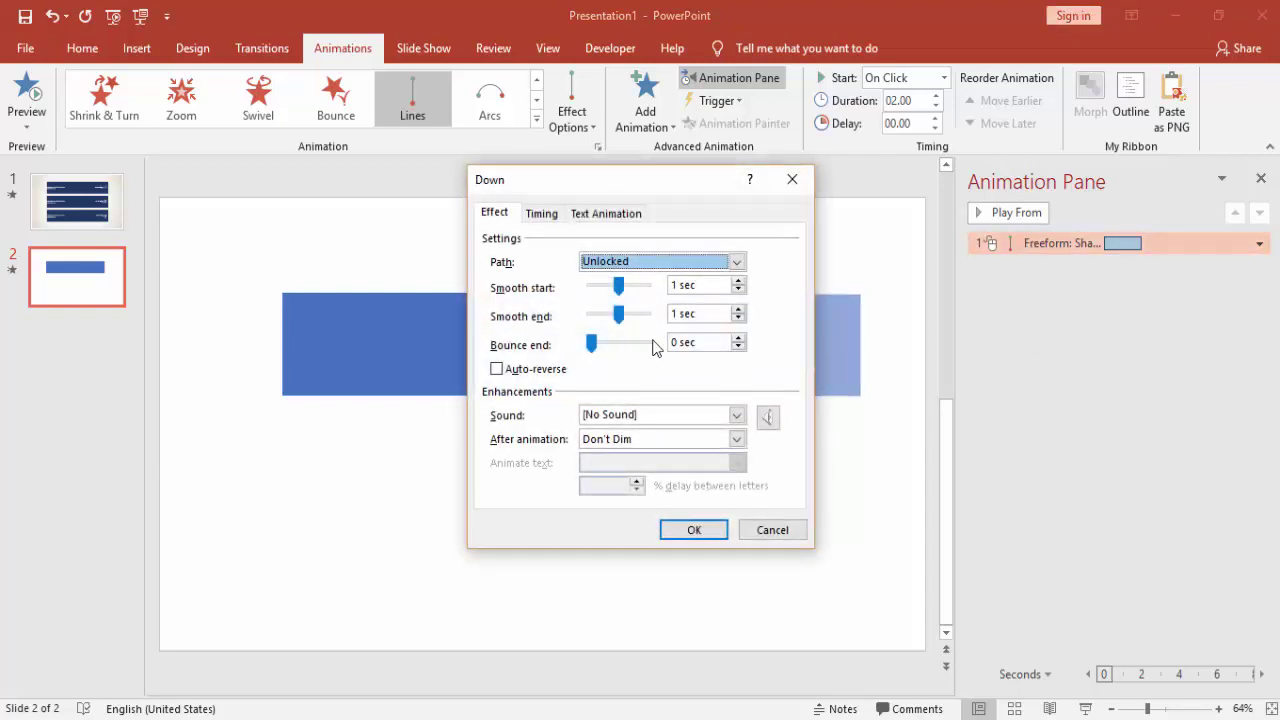
left_click_drag(598, 344, 627, 341)
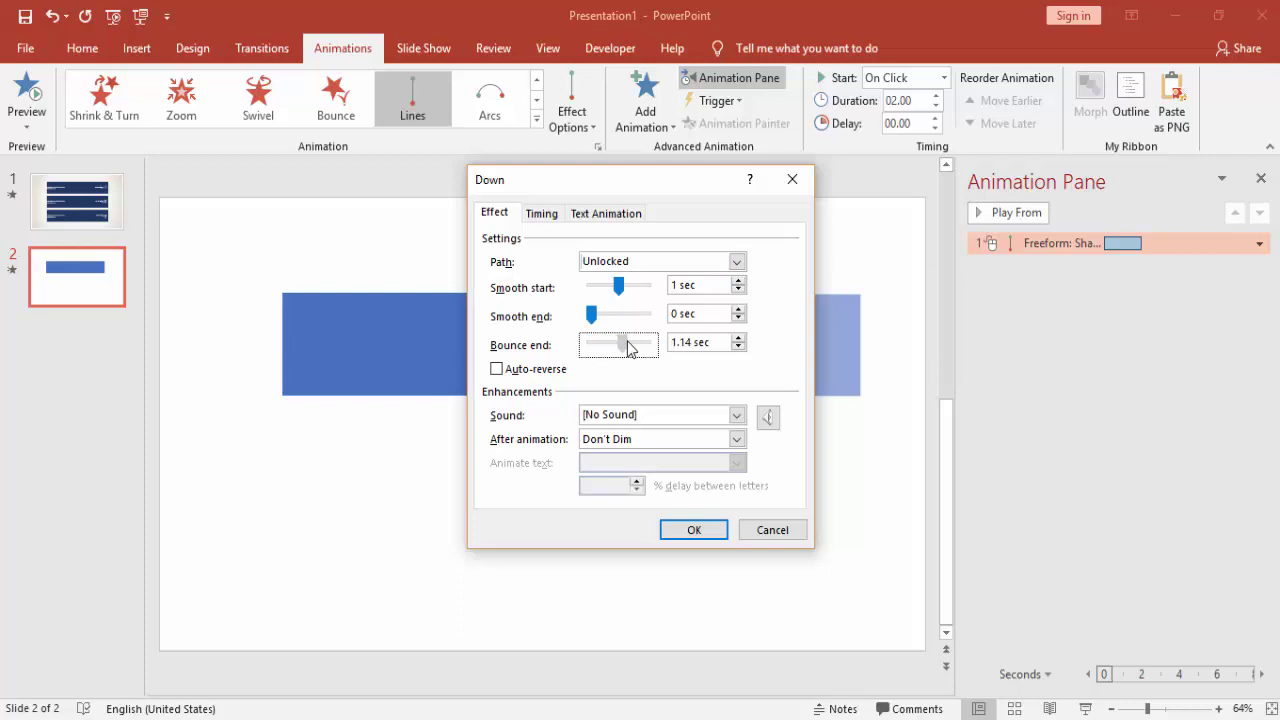
left_click(545, 214)
left_click(689, 288)
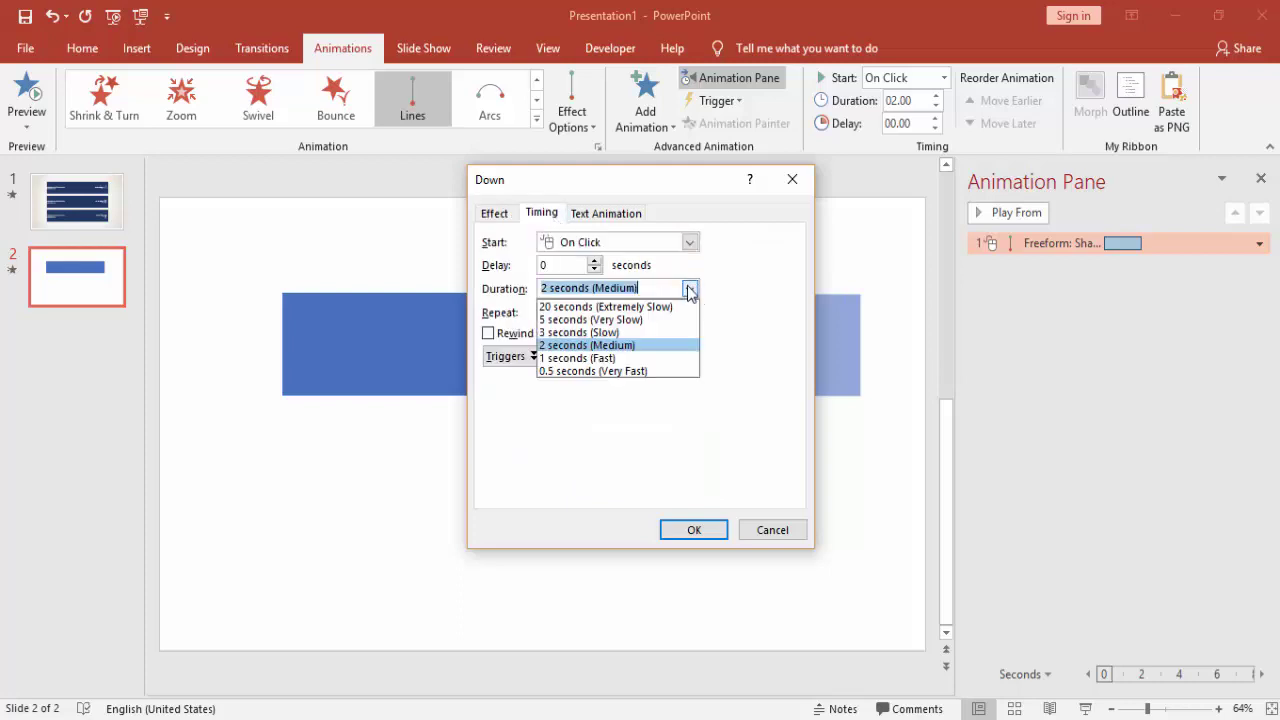
left_click(651, 372)
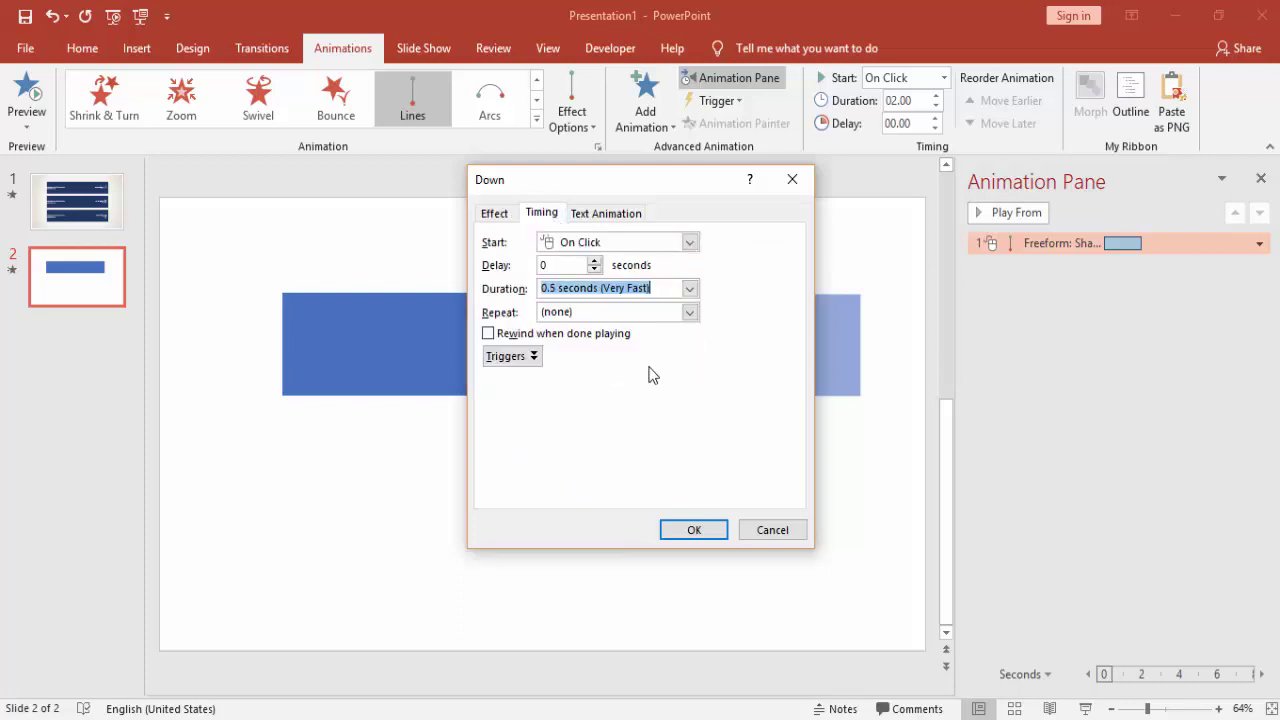
left_click(504, 221)
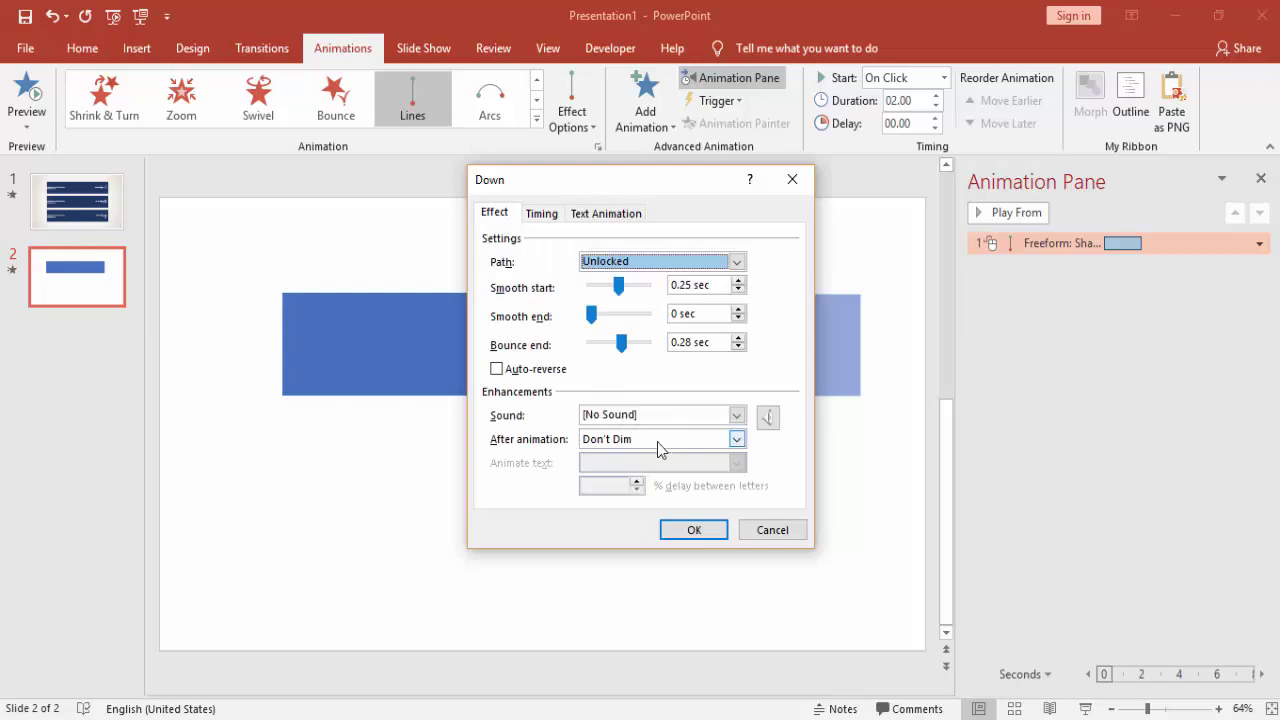
left_click(691, 529)
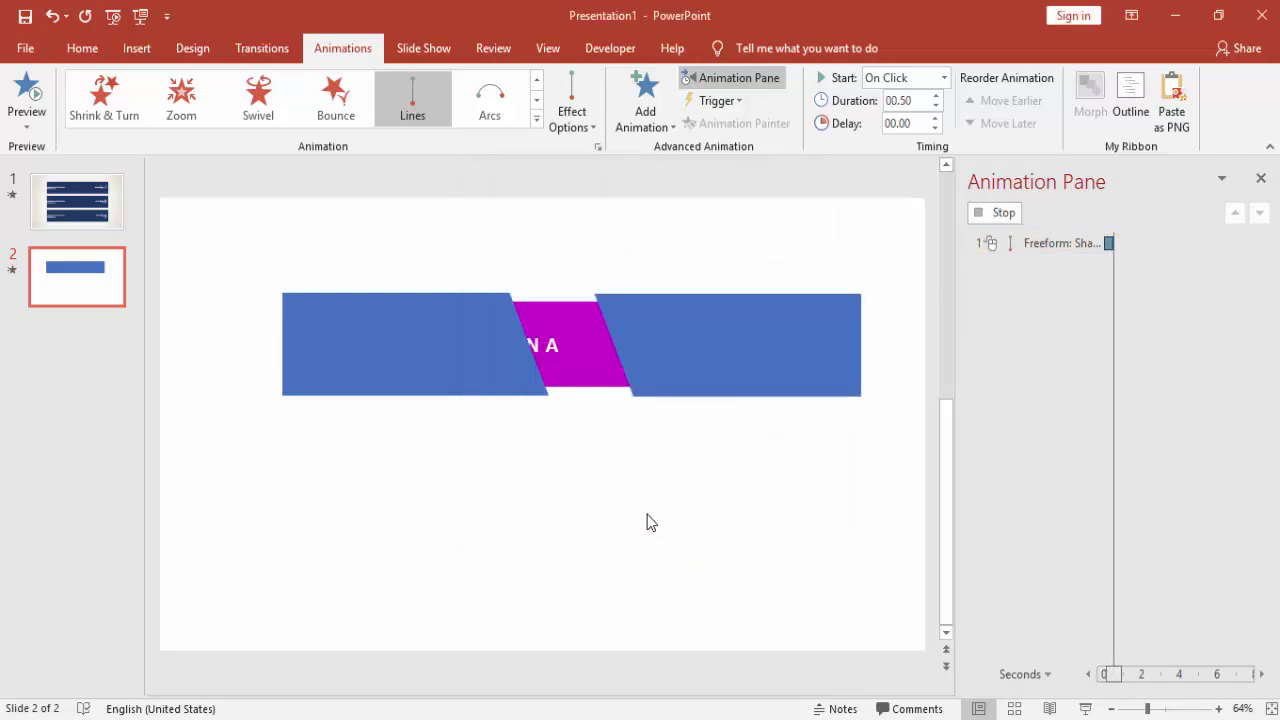
Add a Lines motion path to the left blue piece and point its end horizontally to the left.
left_click(443, 326)
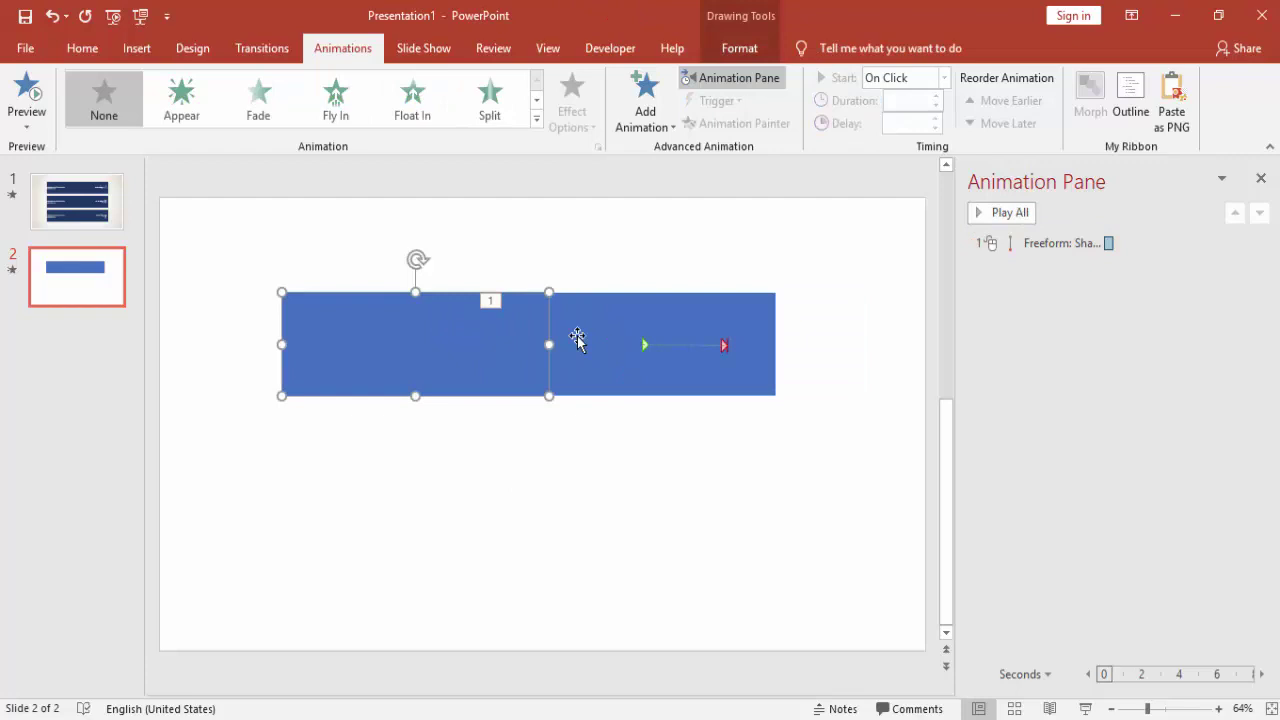
left_click(638, 125)
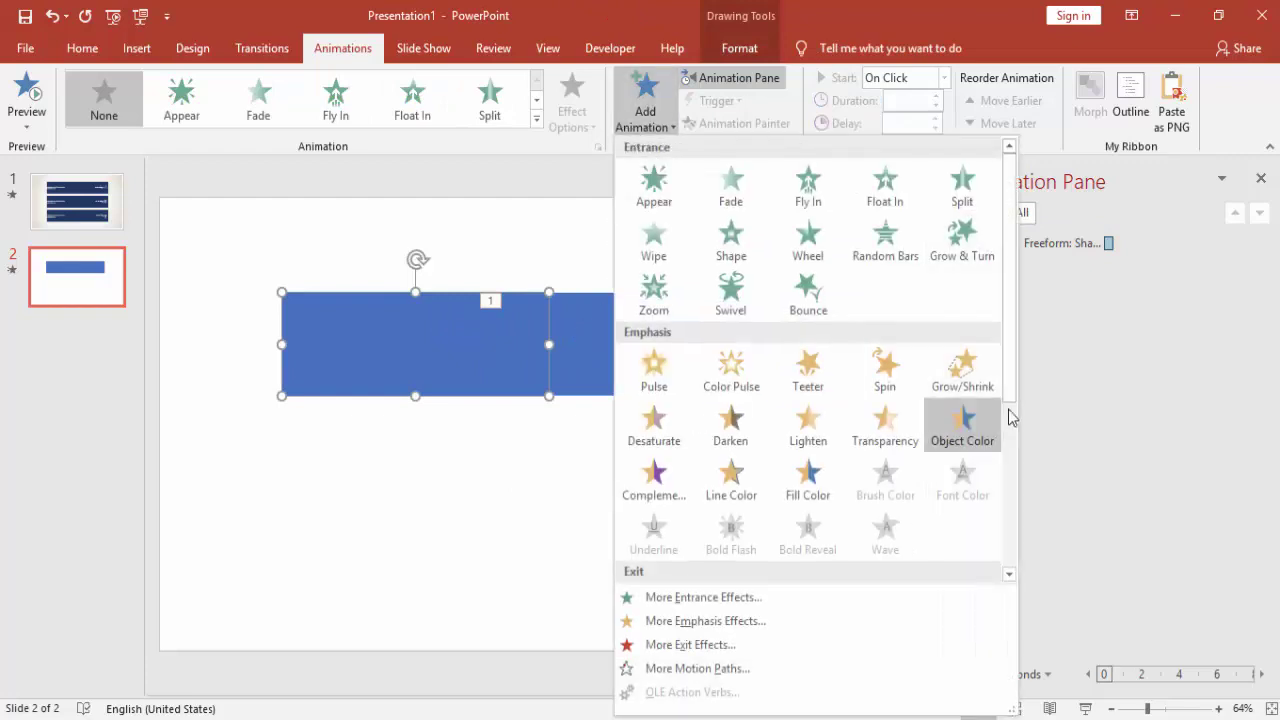
left_click_drag(1013, 392, 1014, 556)
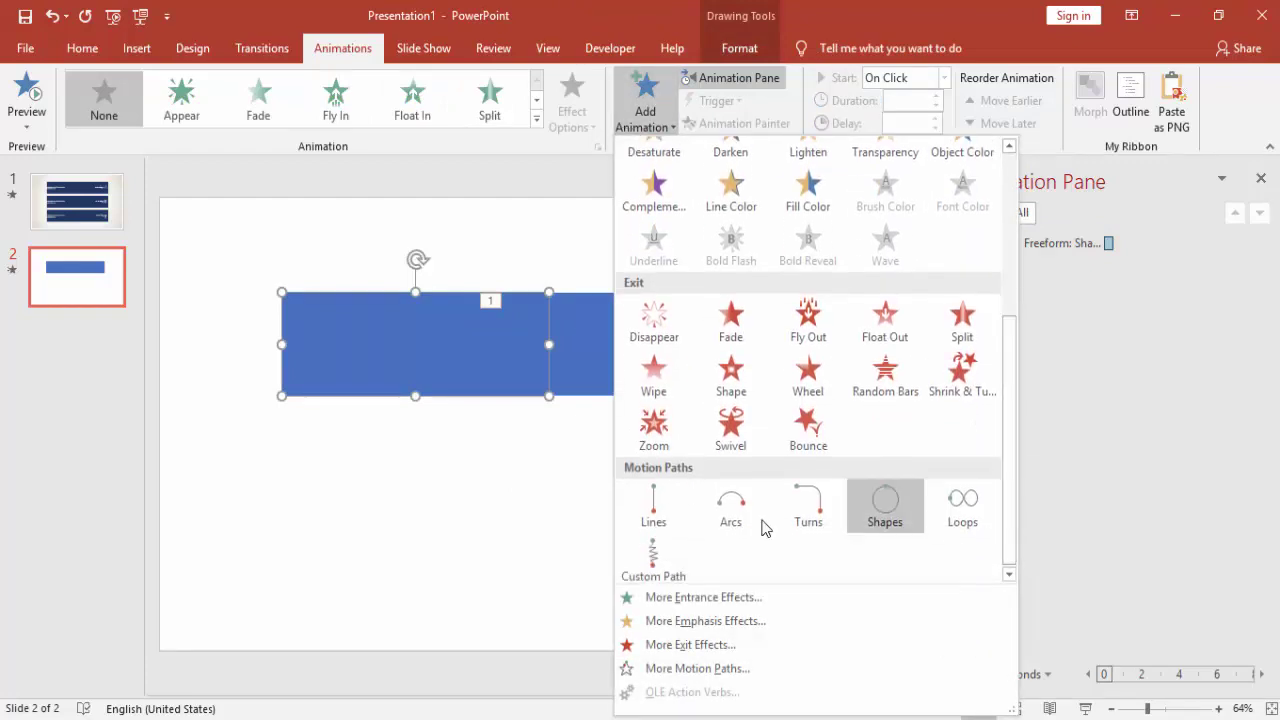
left_click(652, 508)
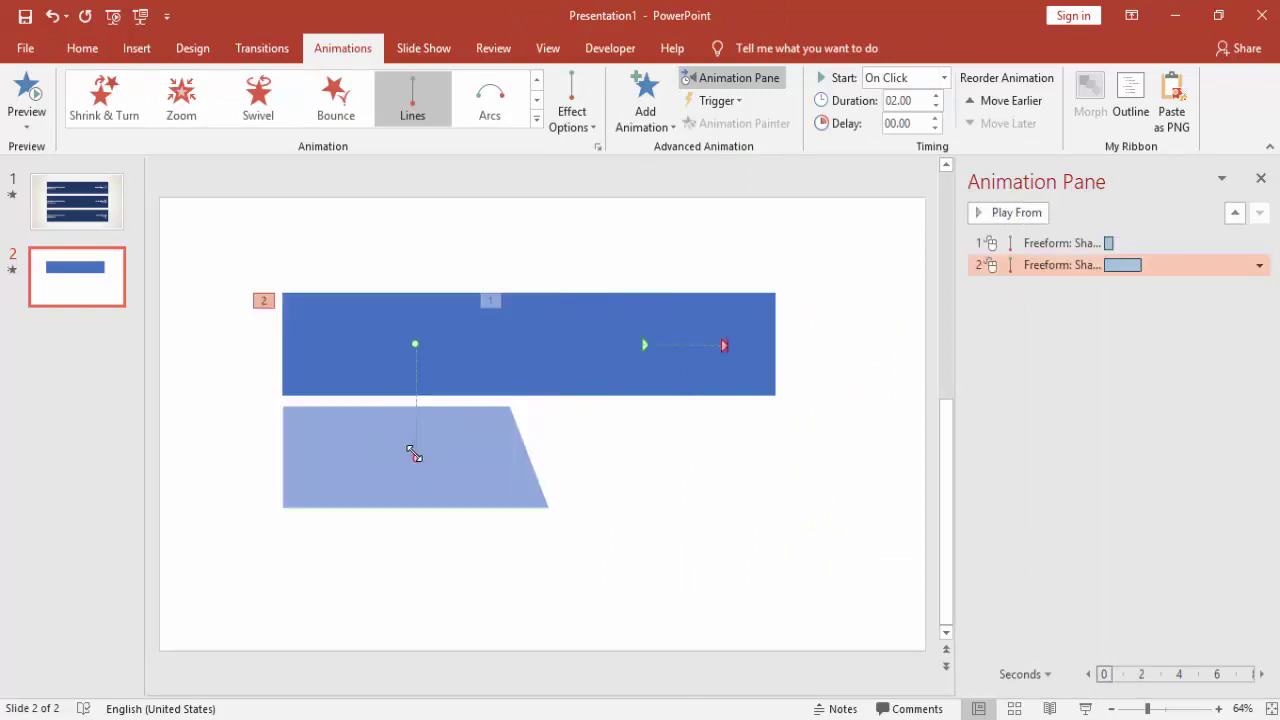
left_click_drag(413, 454, 336, 344)
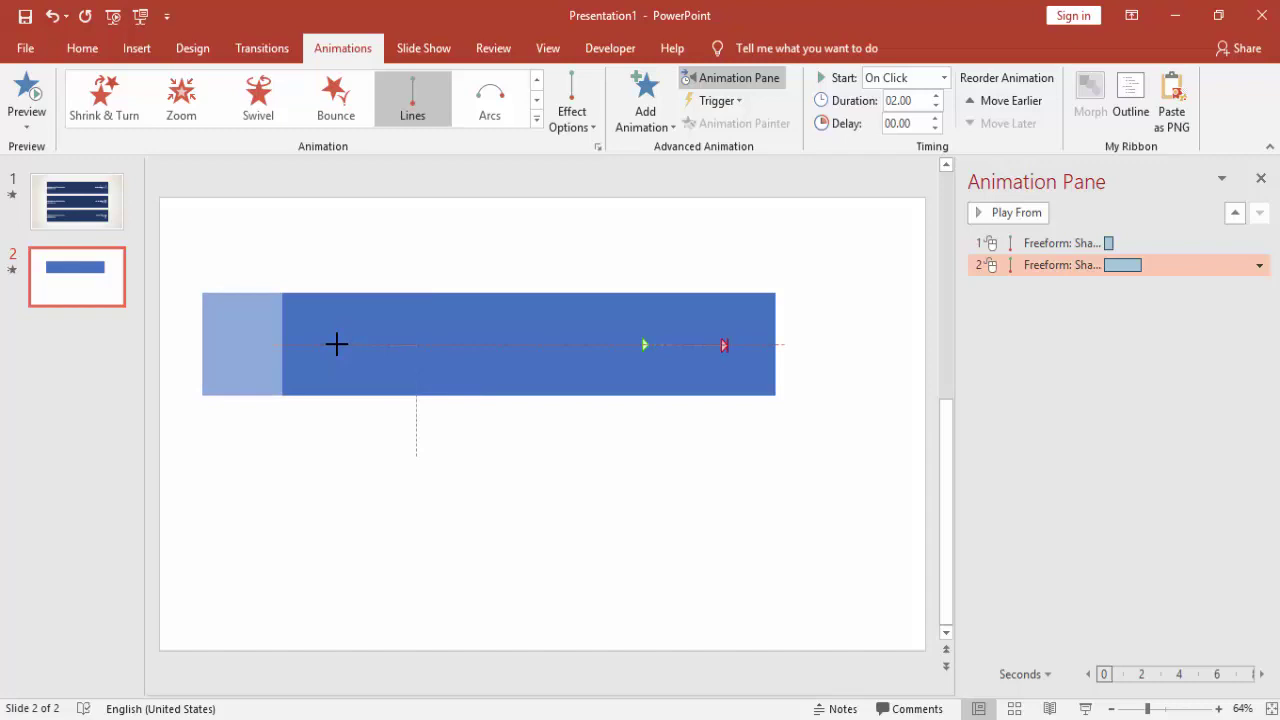
Give the left piece's motion path a bounce end, a 0.5 seconds (Very Fast) duration and a With Previous start.
double_click(1044, 262)
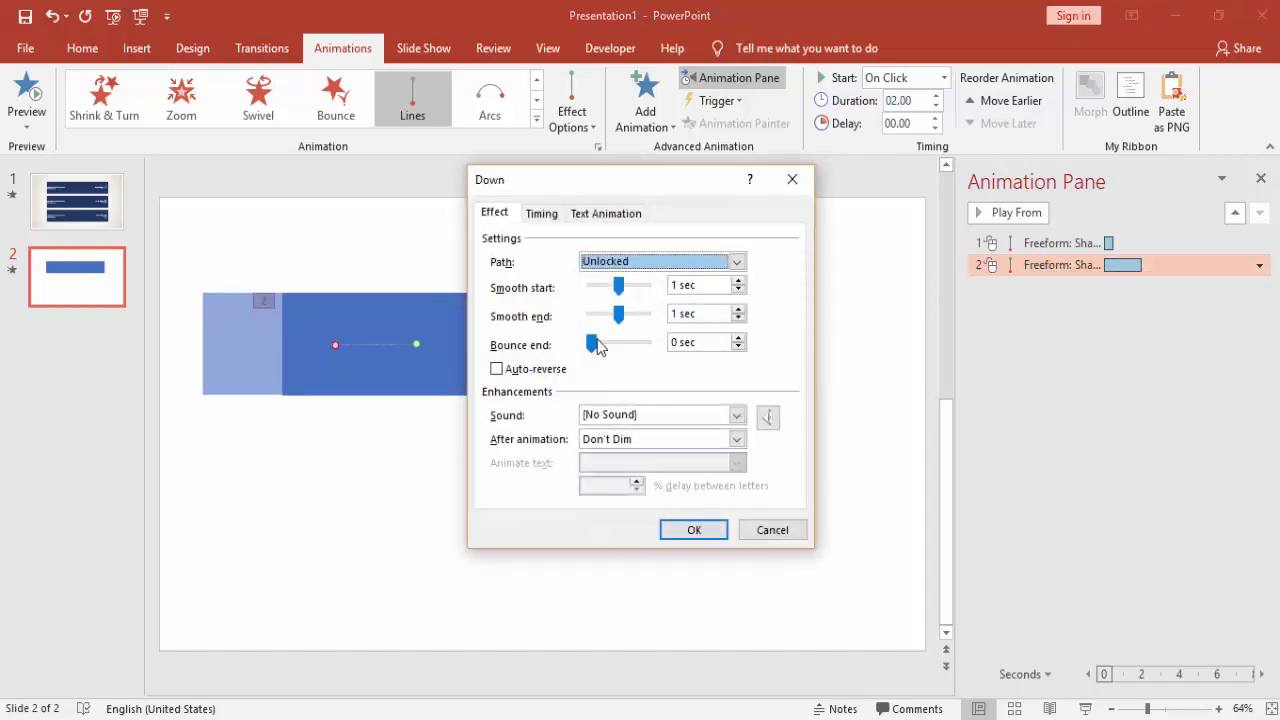
left_click_drag(597, 345, 624, 341)
left_click_drag(617, 287, 621, 286)
left_click(558, 216)
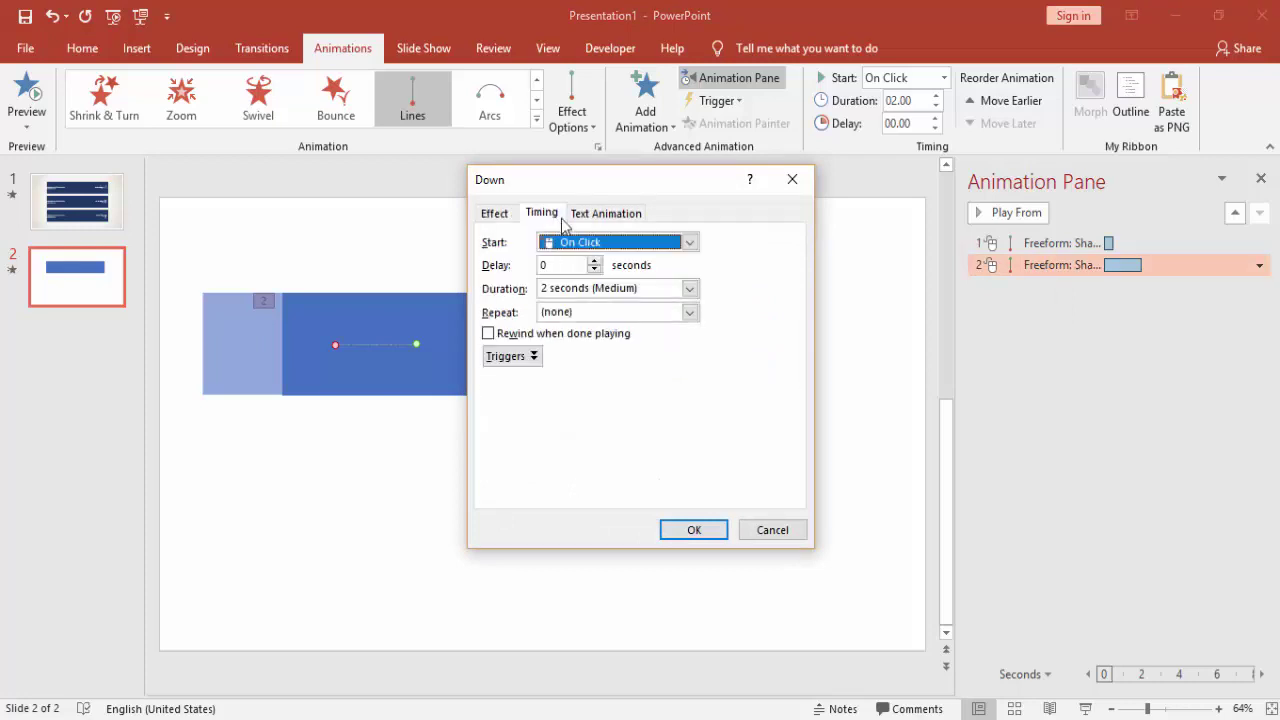
left_click(689, 289)
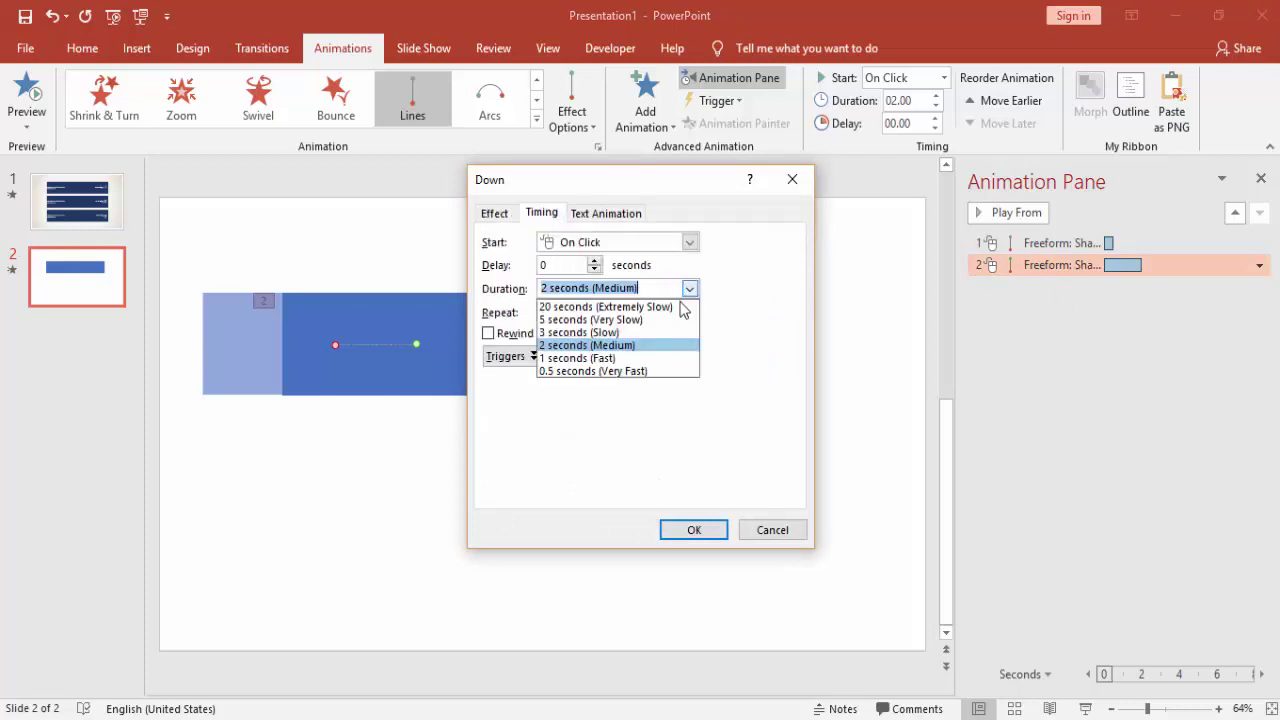
left_click(646, 370)
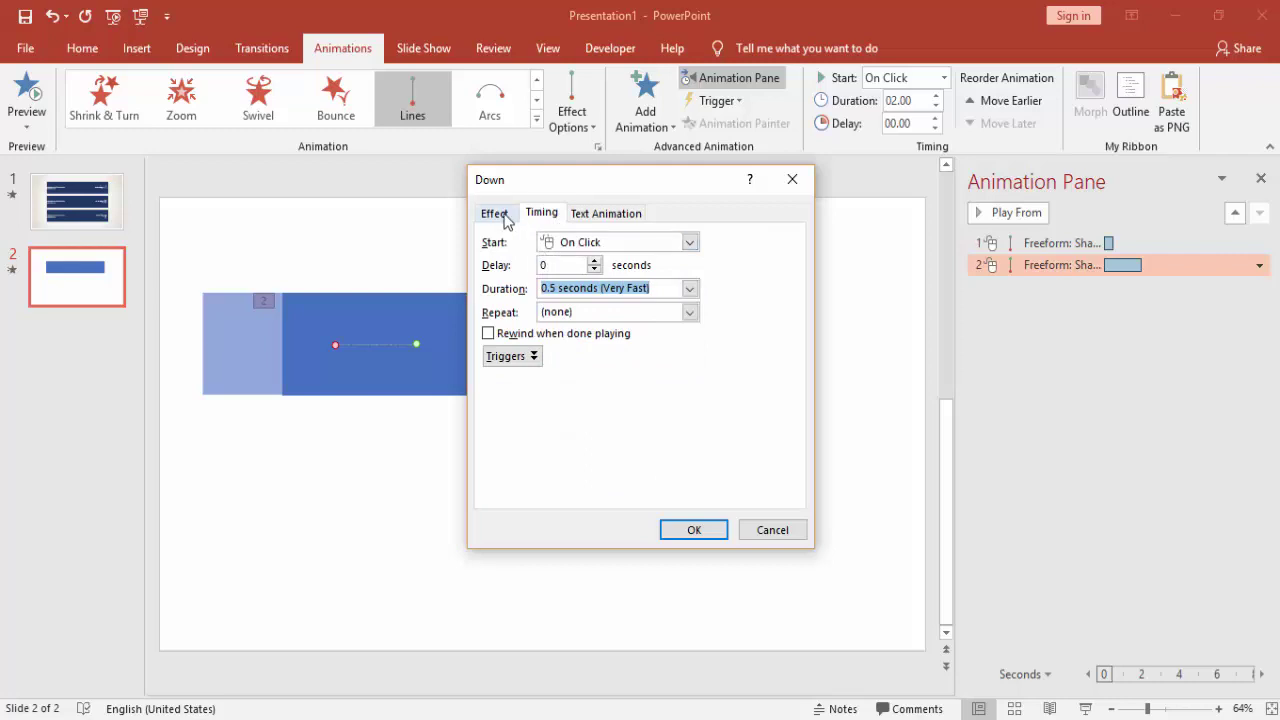
left_click(689, 243)
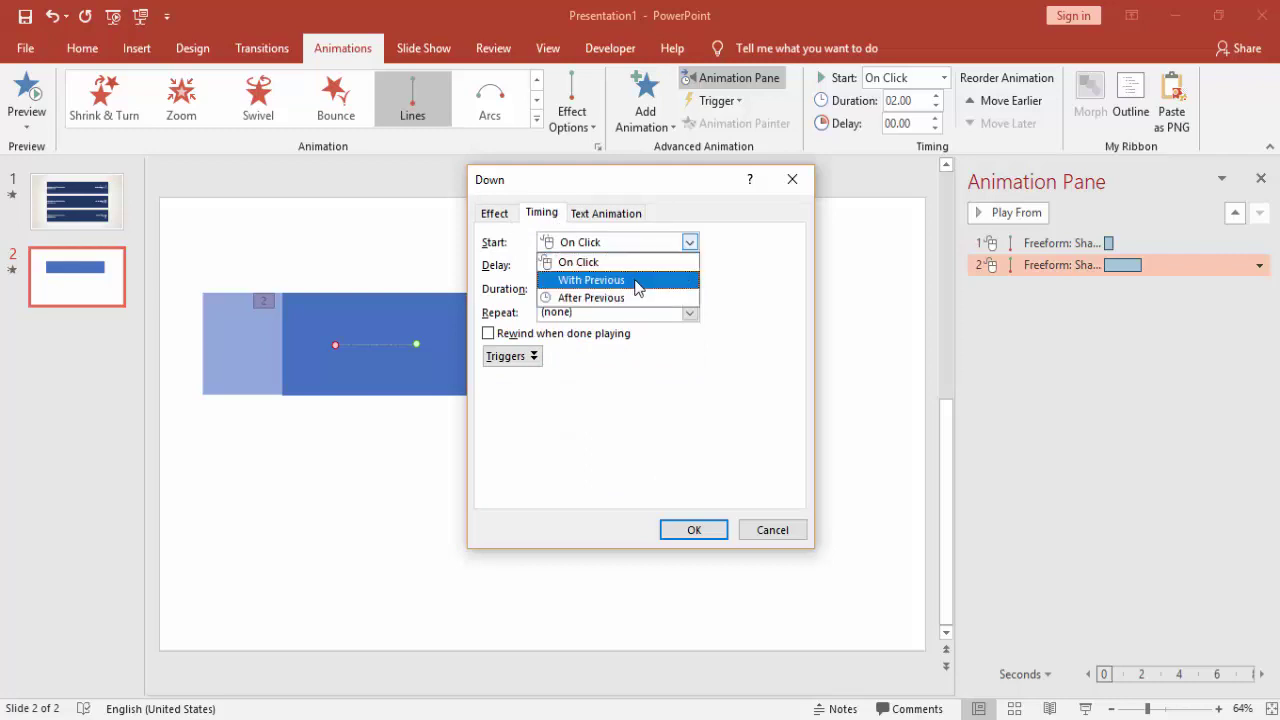
left_click(638, 287)
left_click(724, 531)
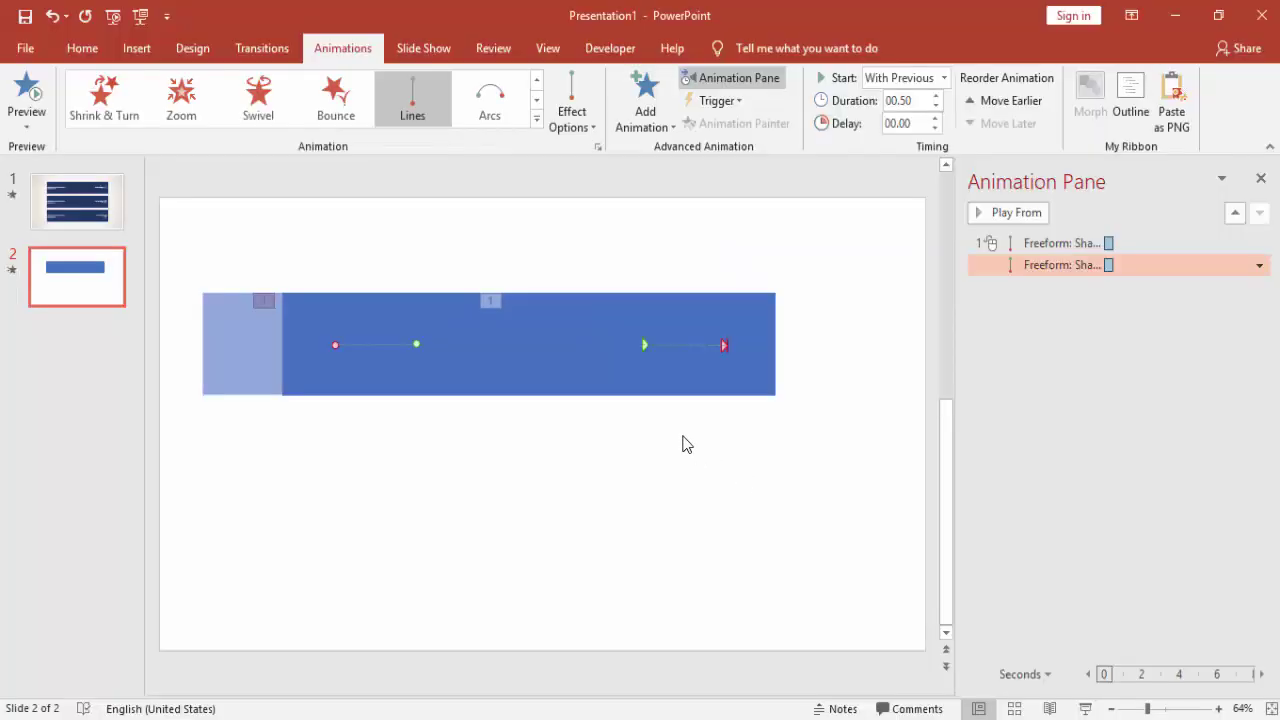
Shorten the right piece's motion path slightly by pulling its end point back towards the start.
left_click(714, 477)
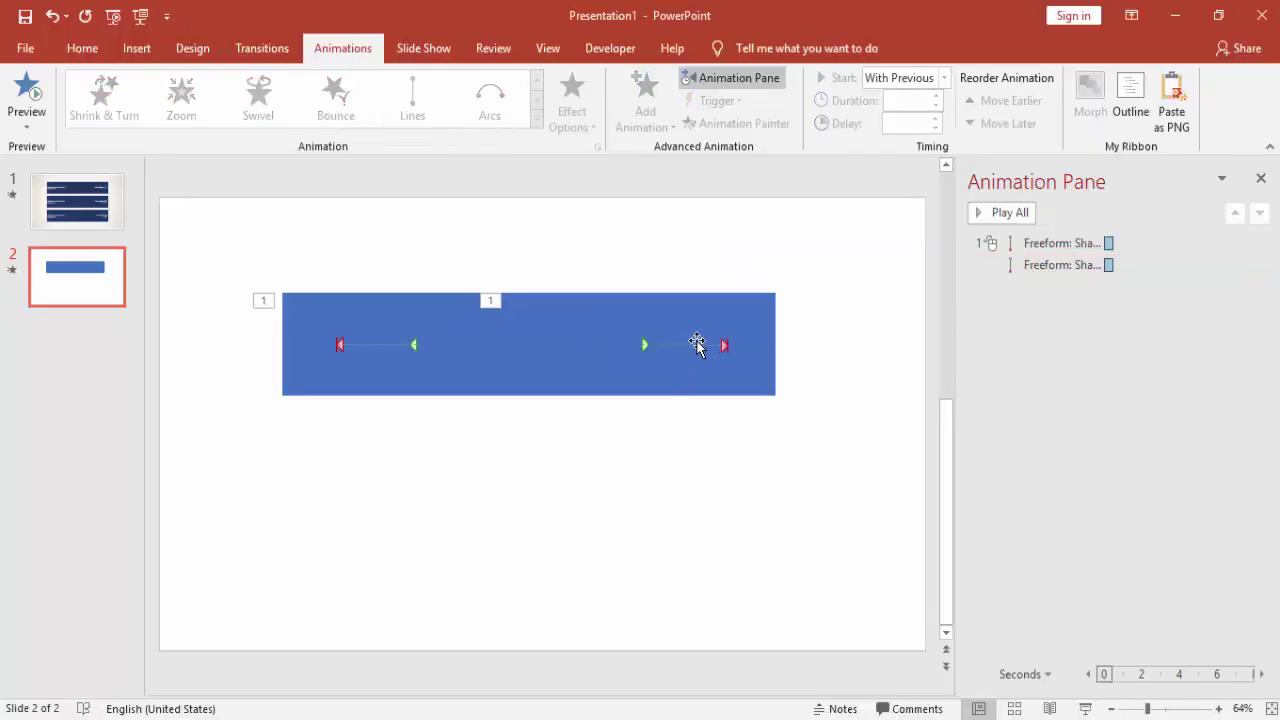
left_click(700, 344)
left_click(727, 347)
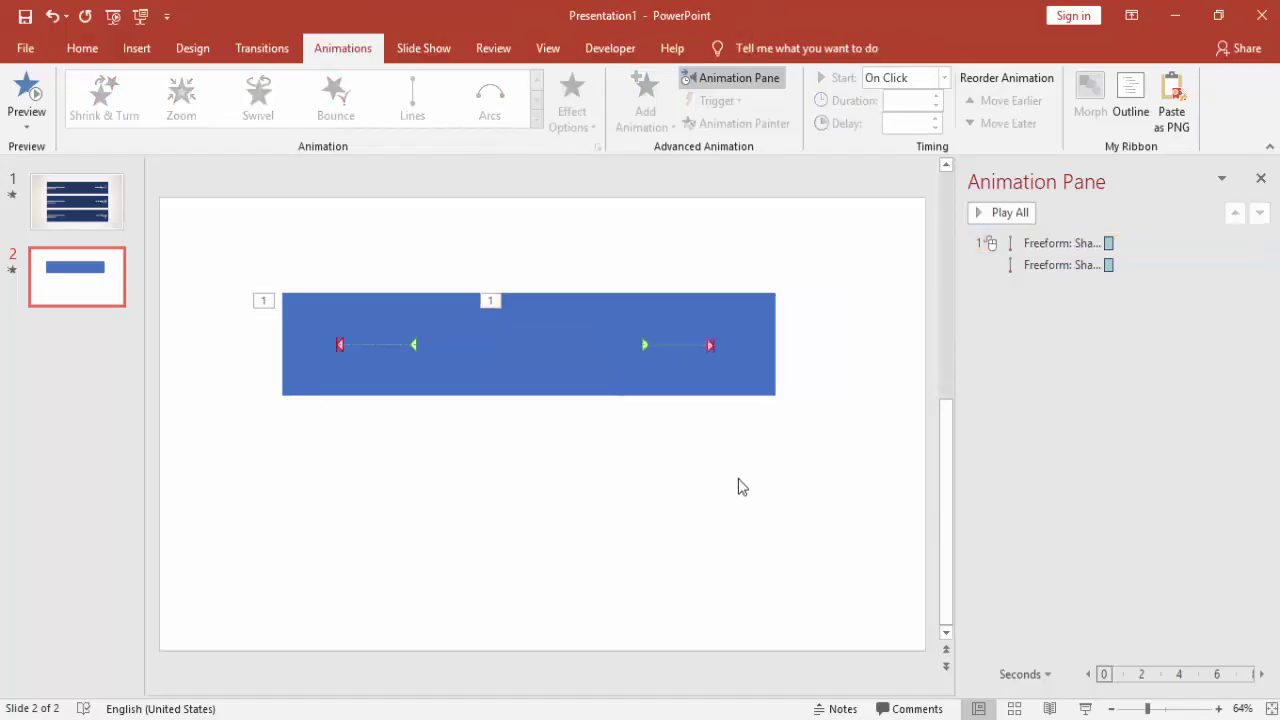
Fill the left blue piece with the standard dark blue color.
left_click(337, 291)
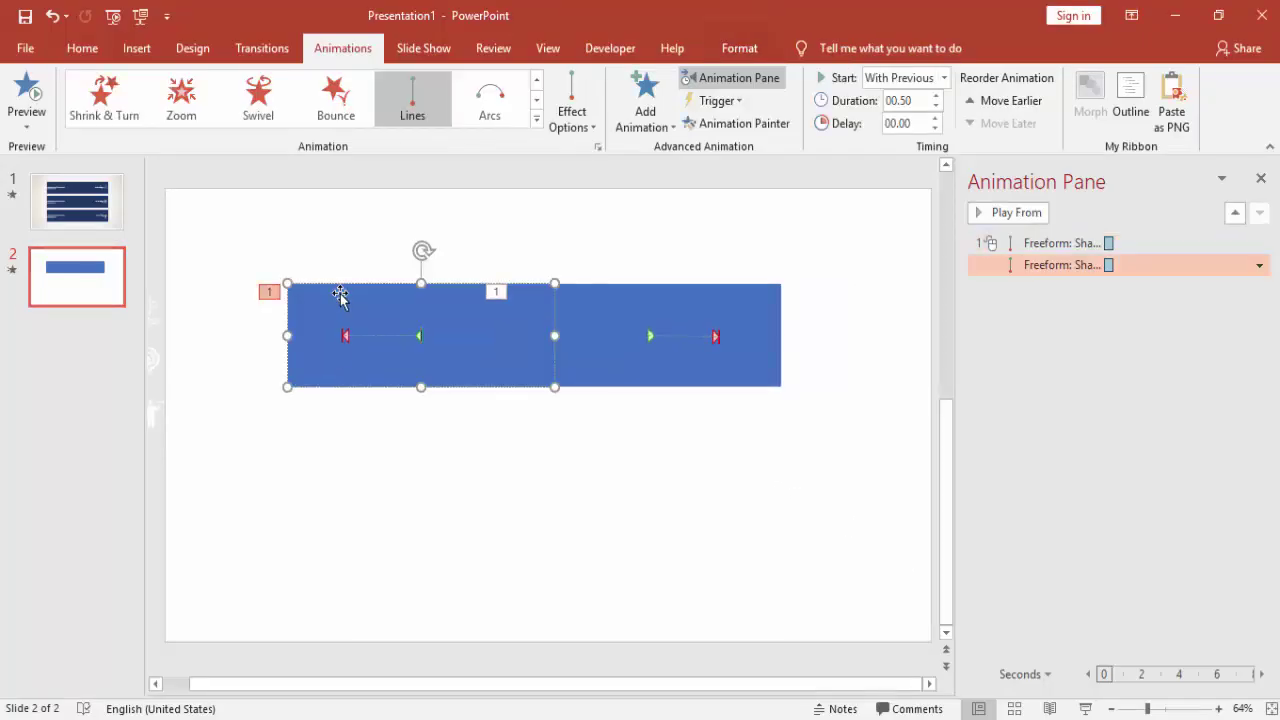
left_click(738, 48)
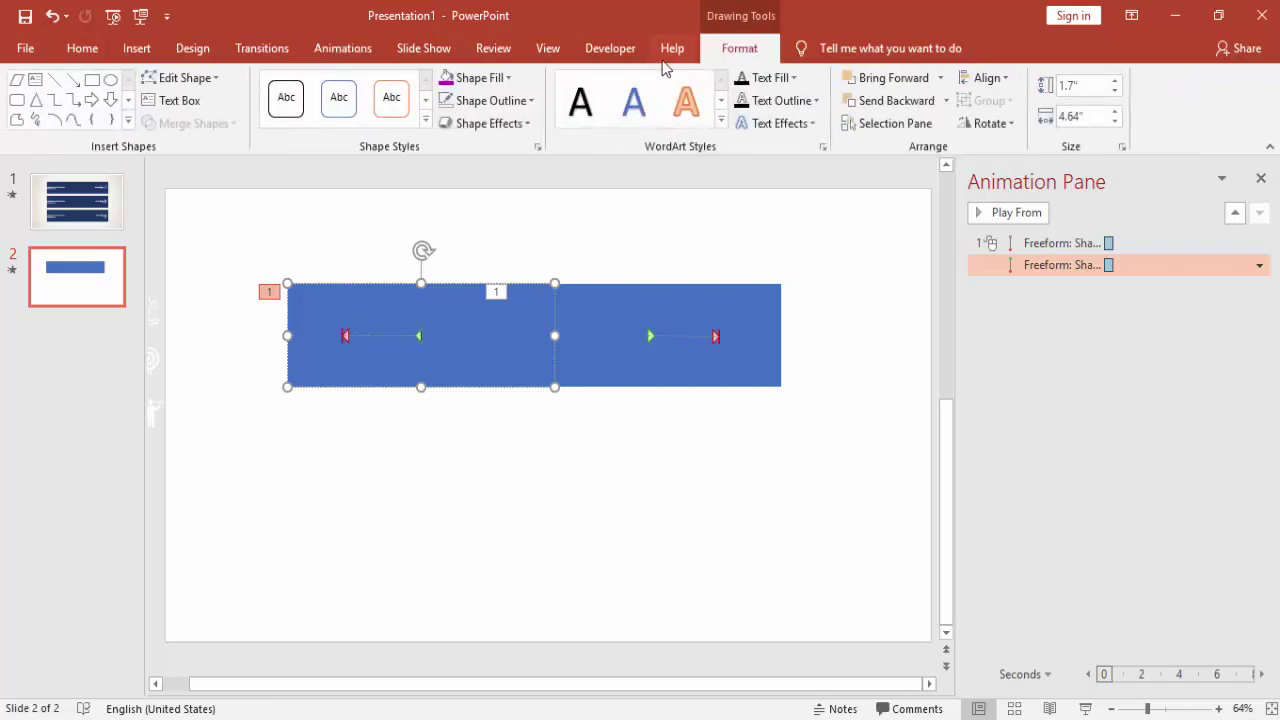
left_click(490, 82)
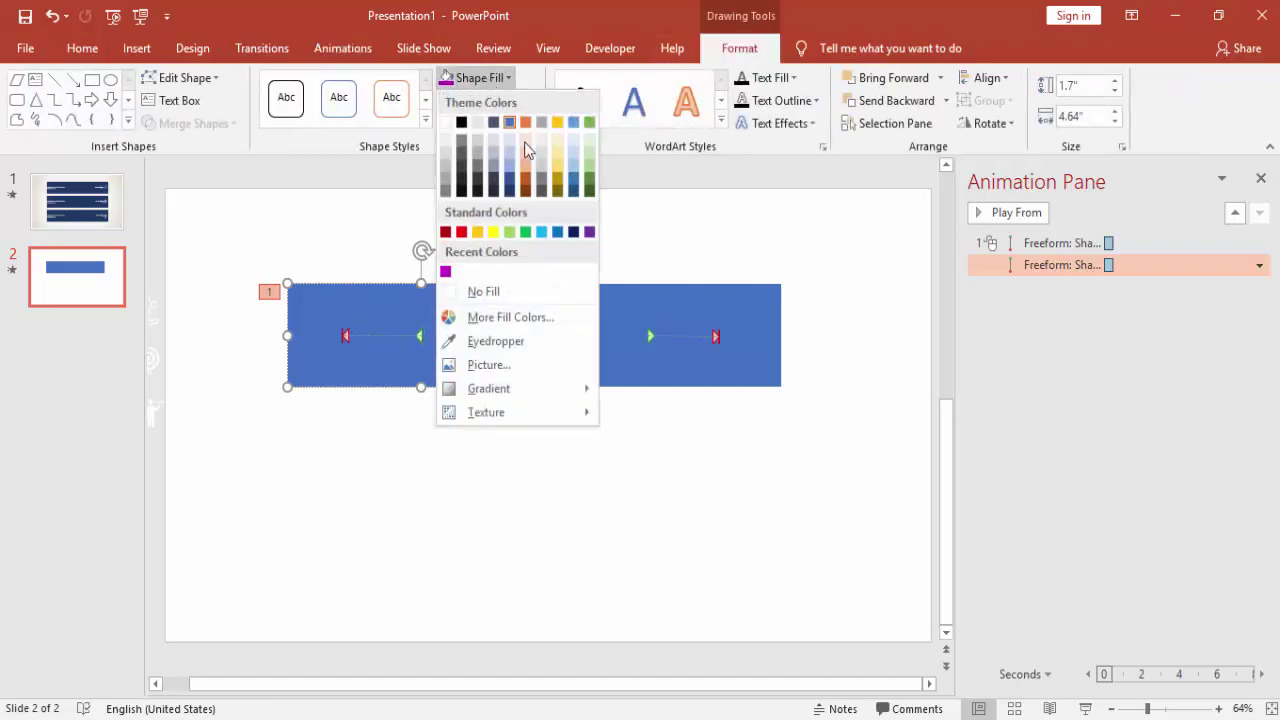
left_click(574, 233)
Fill the right blue piece with the same standard dark blue color.
left_click(674, 317)
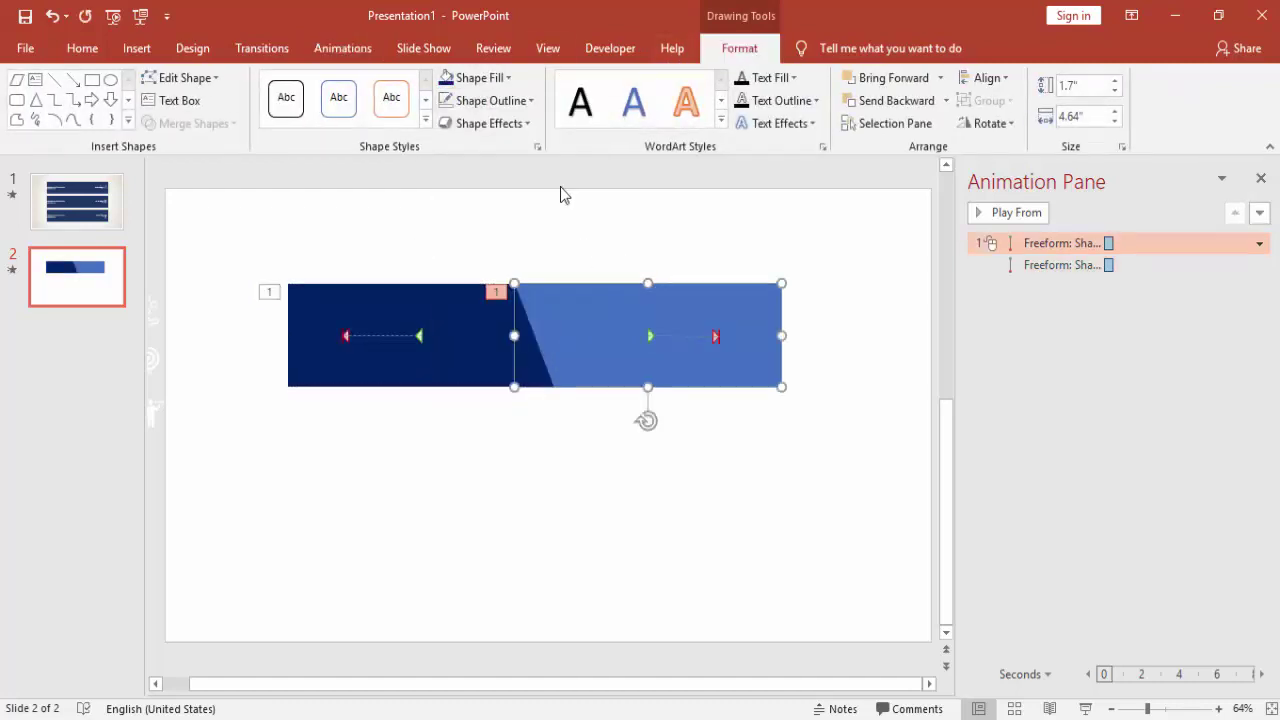
left_click(444, 78)
left_click(356, 270)
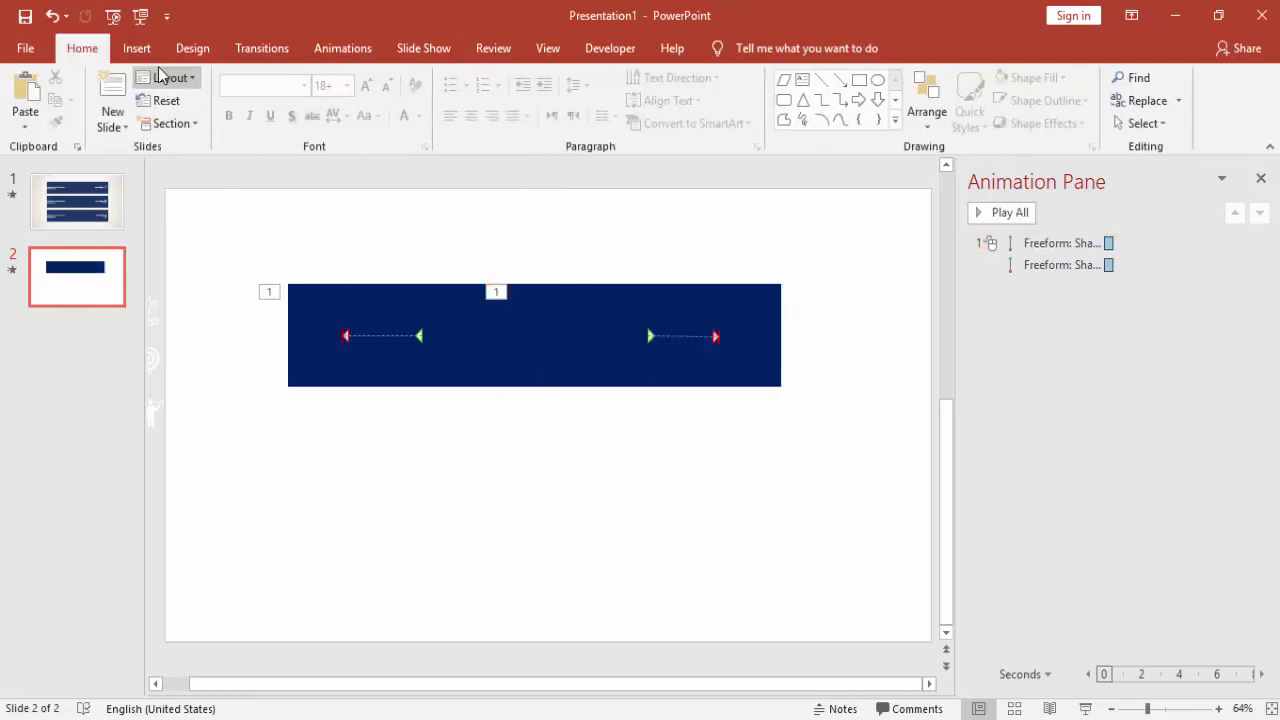
Insert a text box below the banner reading "Title here".
left_click(137, 48)
left_click(763, 100)
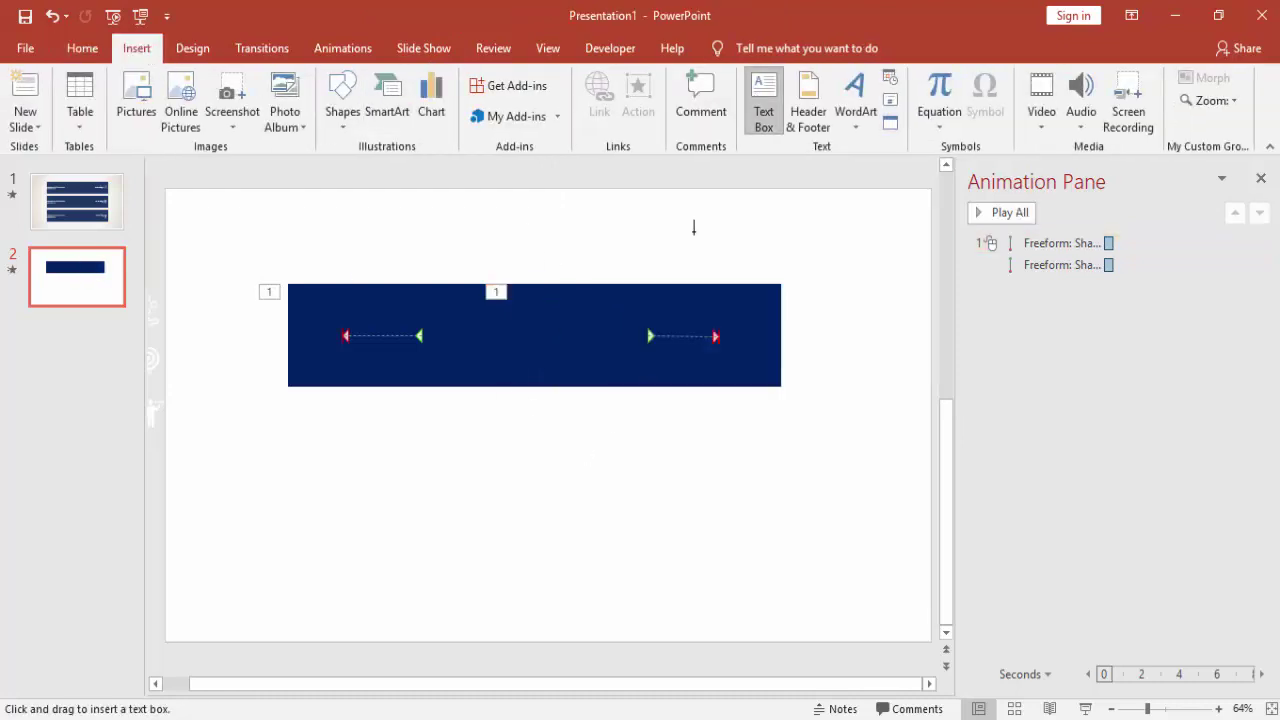
left_click(577, 482)
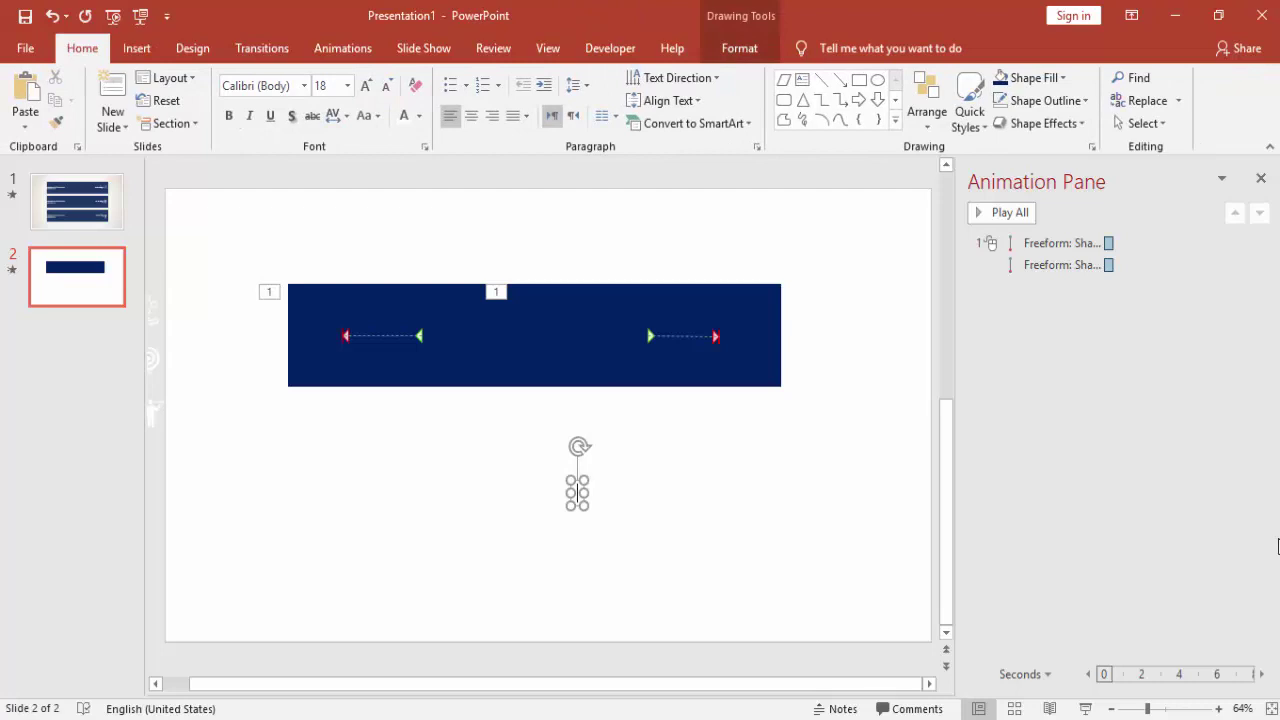
type("Title")
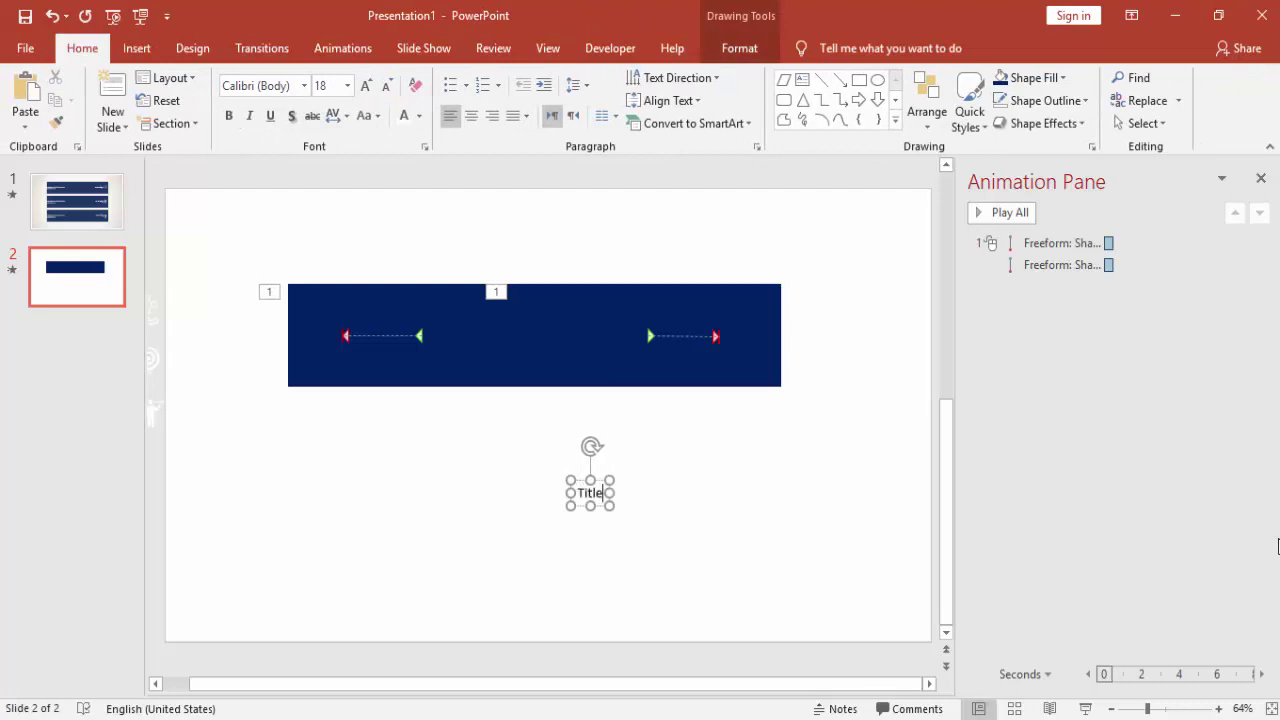
type(" He")
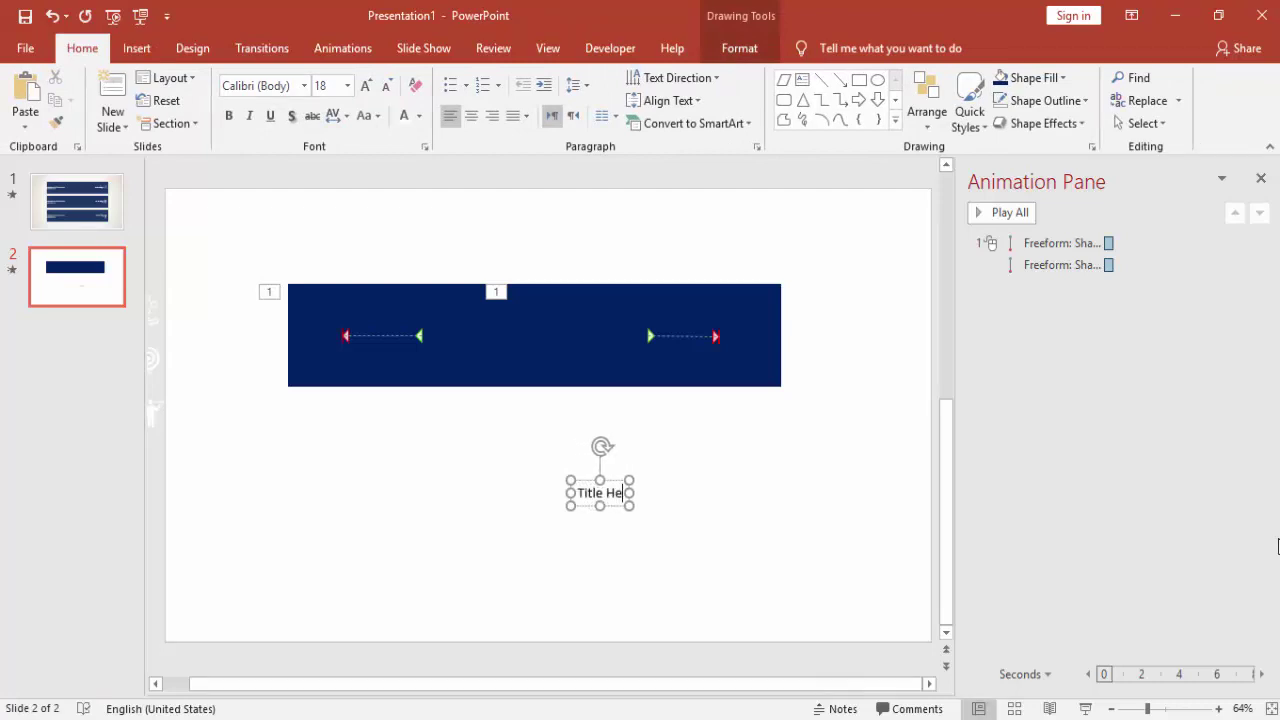
key("BackSpace")
key("BackSpace")
type("h")
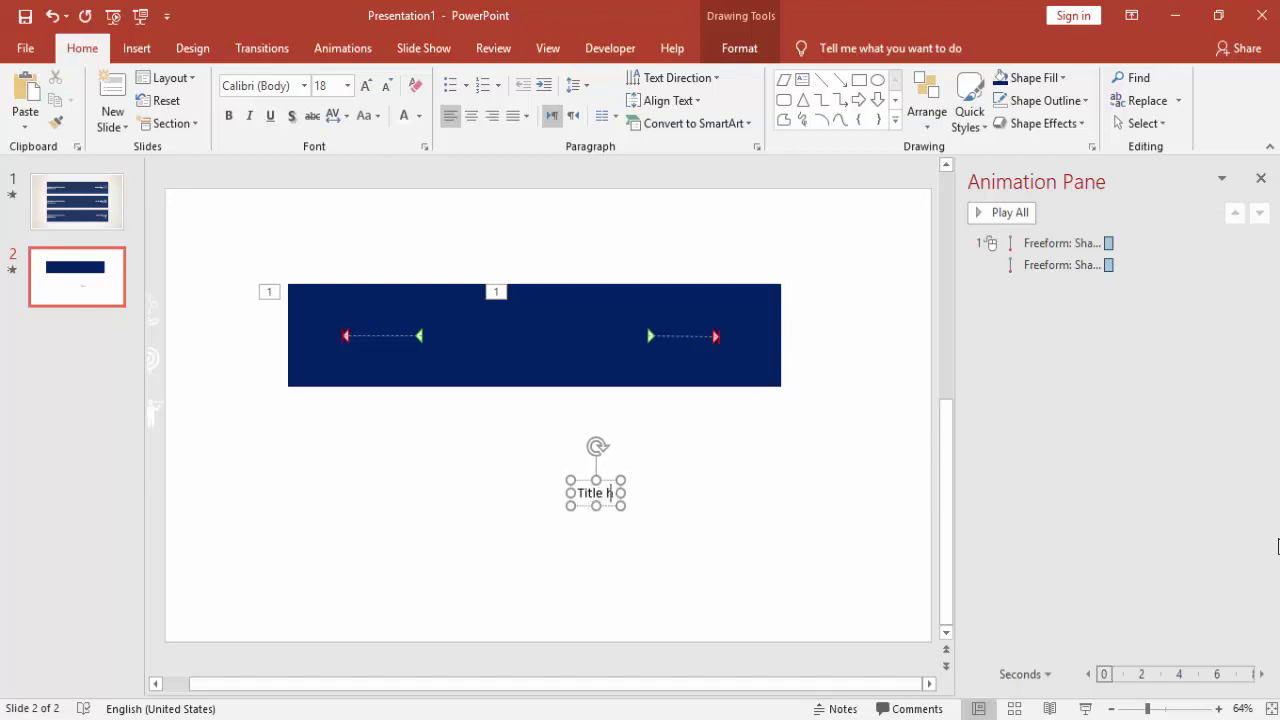
type("ere")
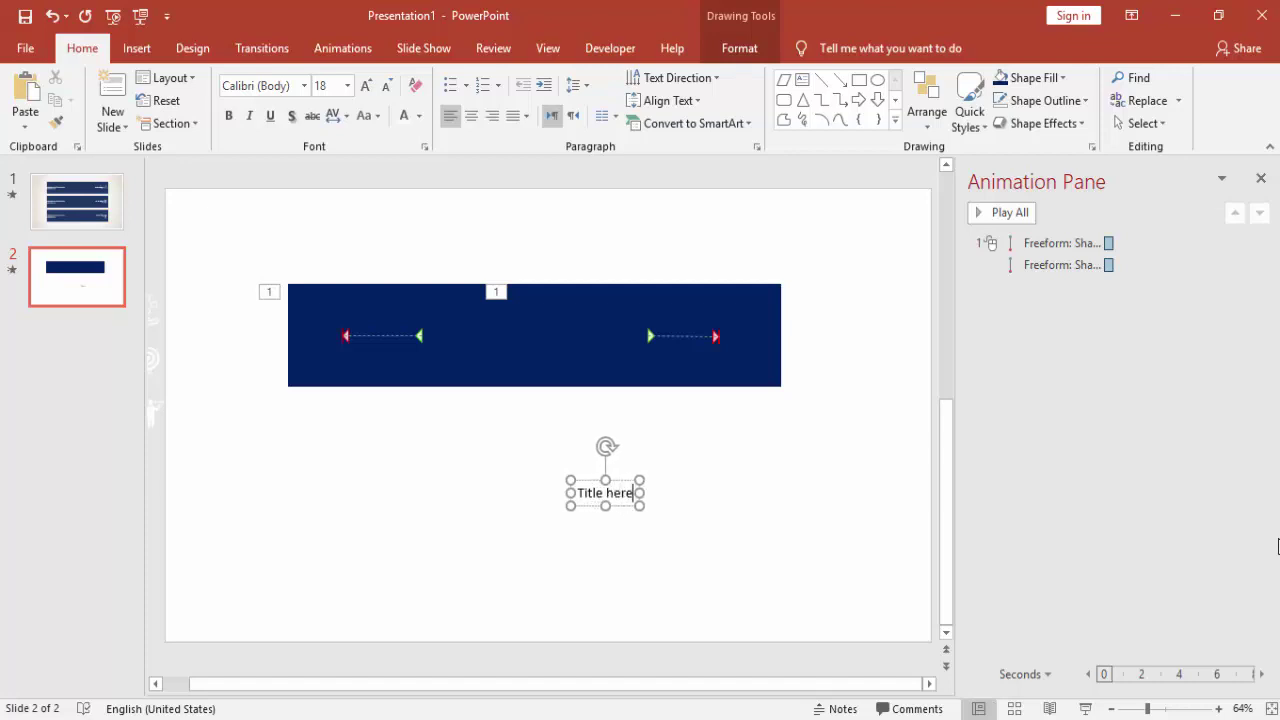
Move the "Title here" text onto the right part of the banner and color it white.
left_click(618, 479)
left_click_drag(623, 479, 686, 343)
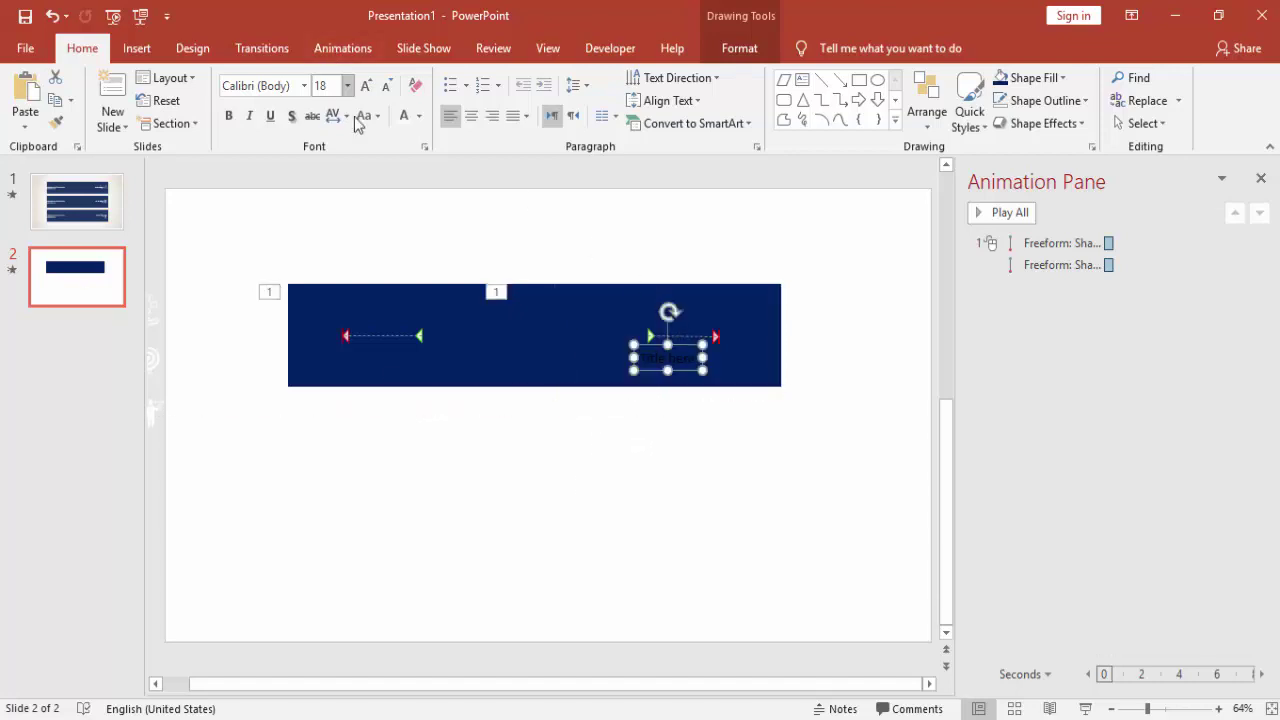
left_click(404, 115)
Format the "Title here" text in bold Helvetica at size 20.
left_click(300, 86)
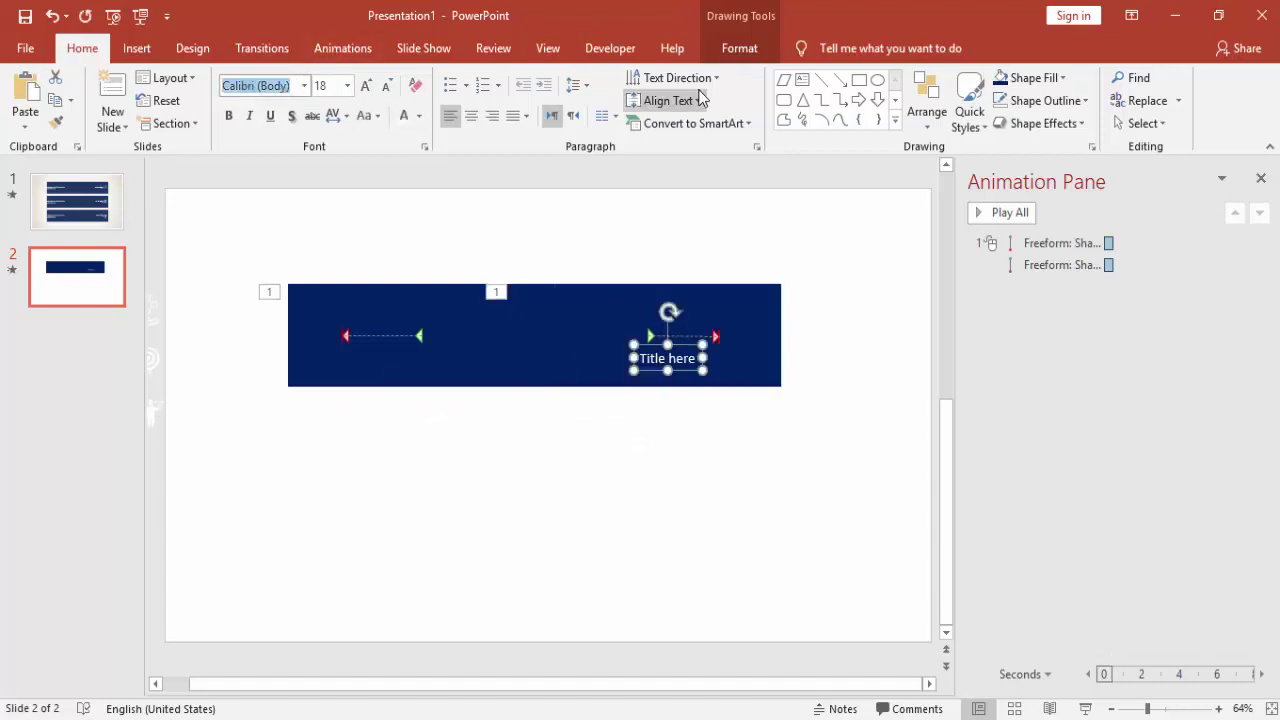
type("Helvetica")
key("Return")
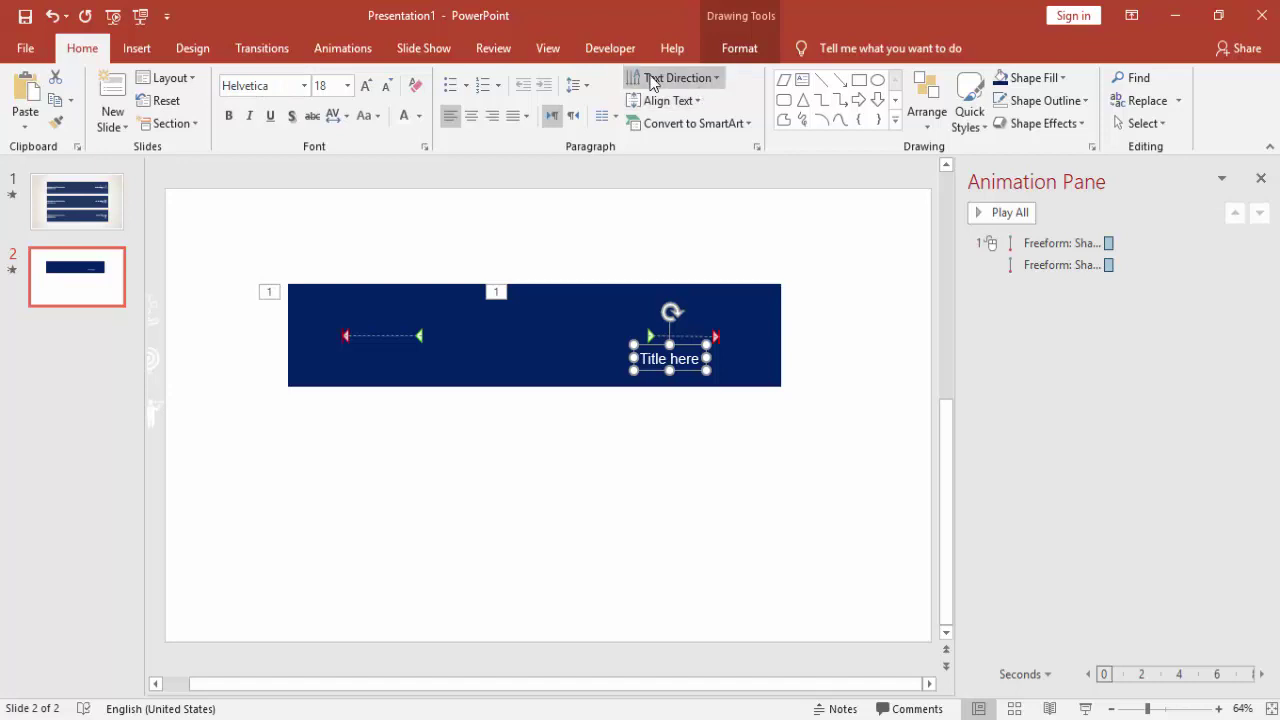
left_click(229, 115)
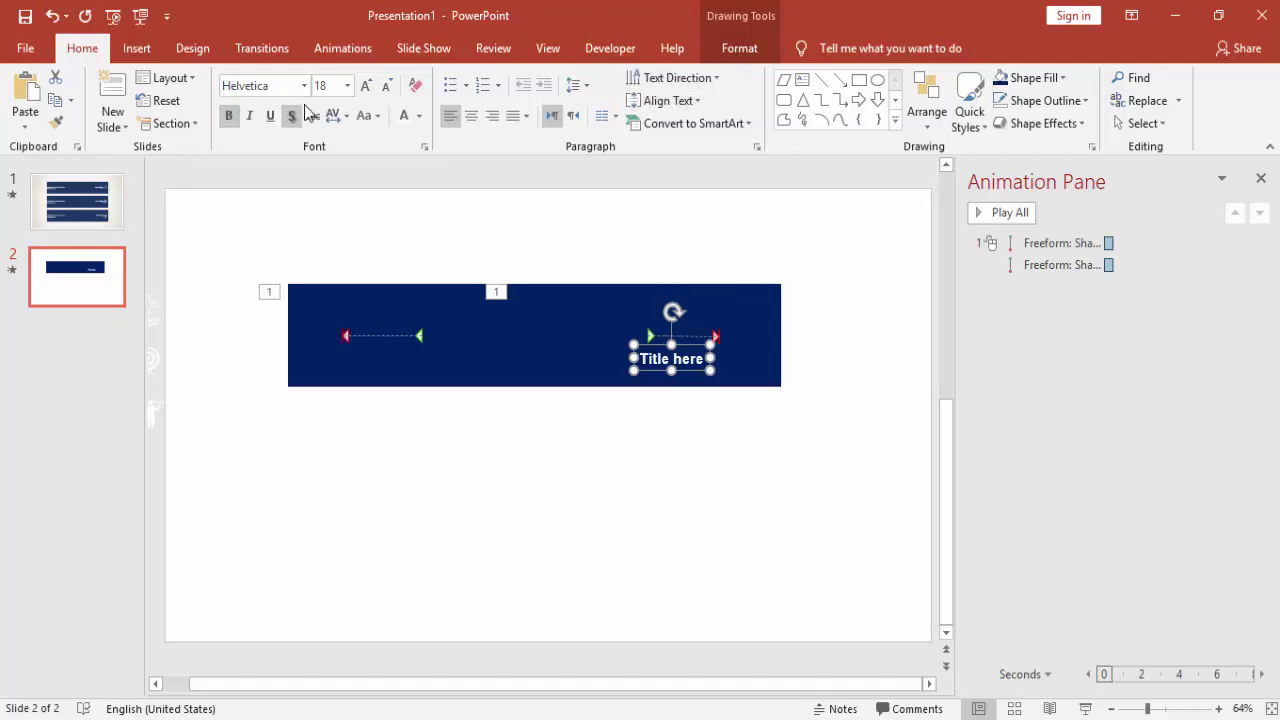
left_click(366, 85)
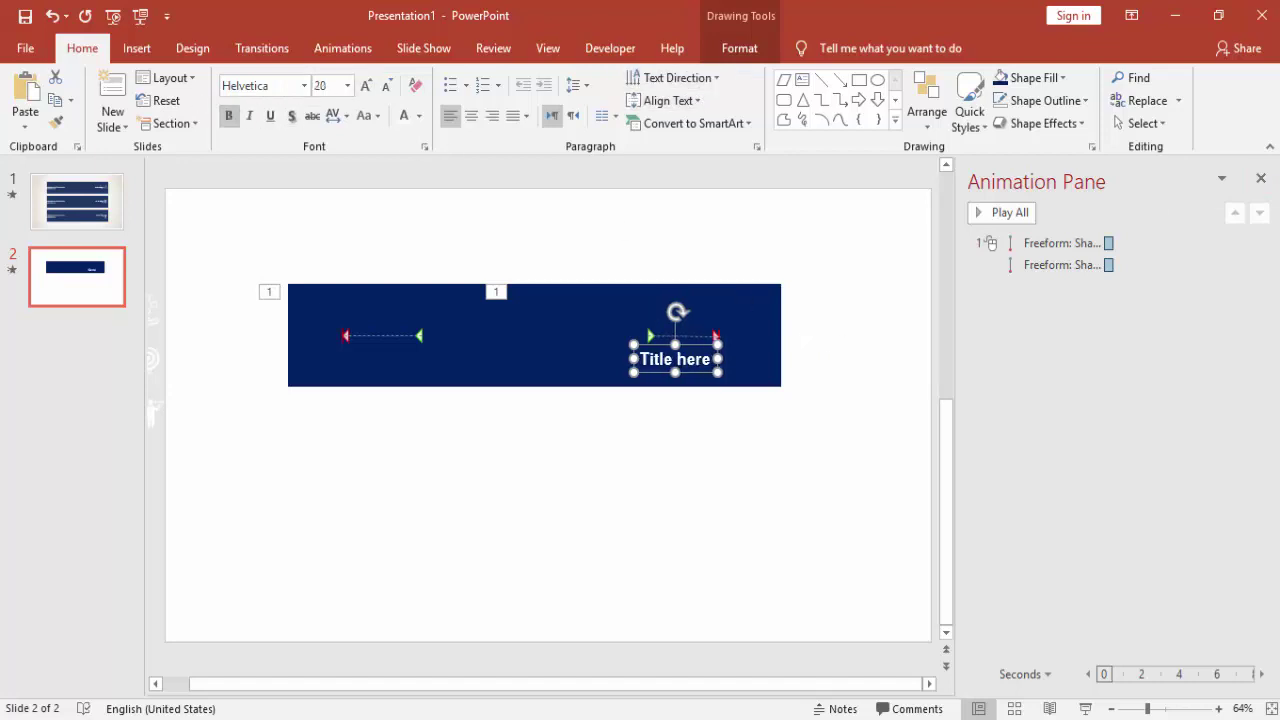
Close the Animation Pane and move the title text up to the banner's vertical middle.
left_click(1261, 179)
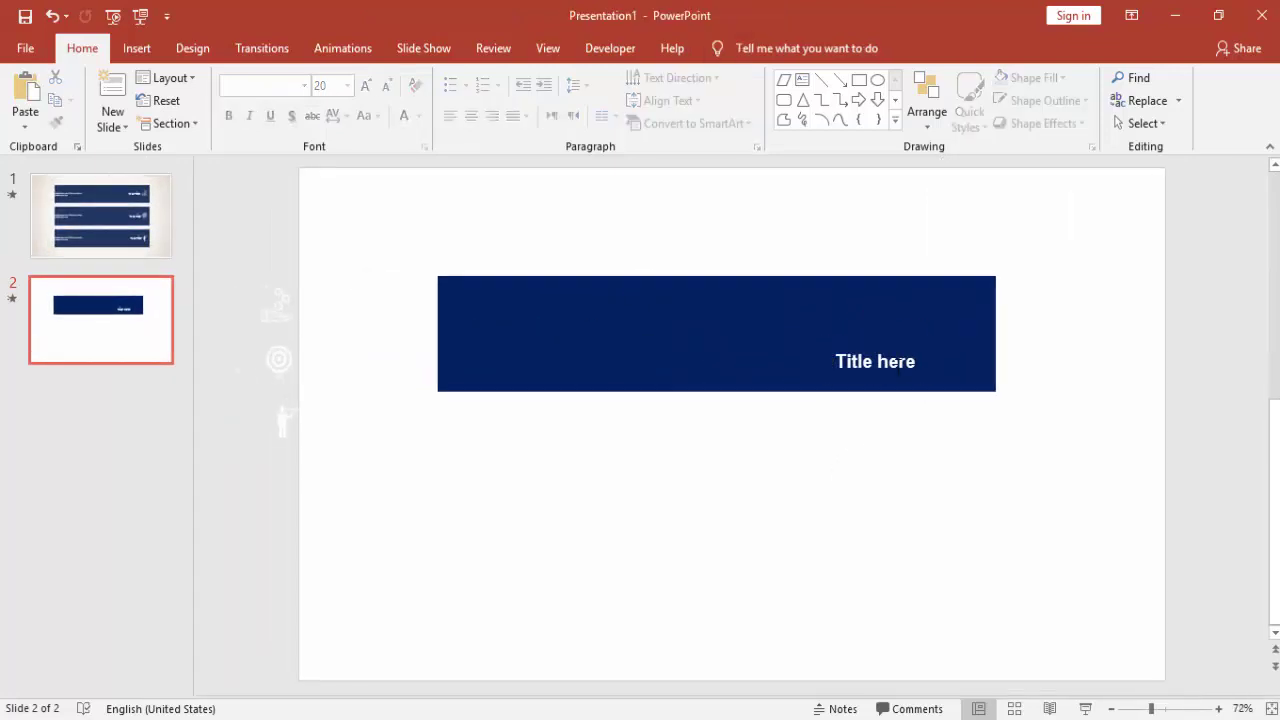
left_click_drag(894, 343, 894, 317)
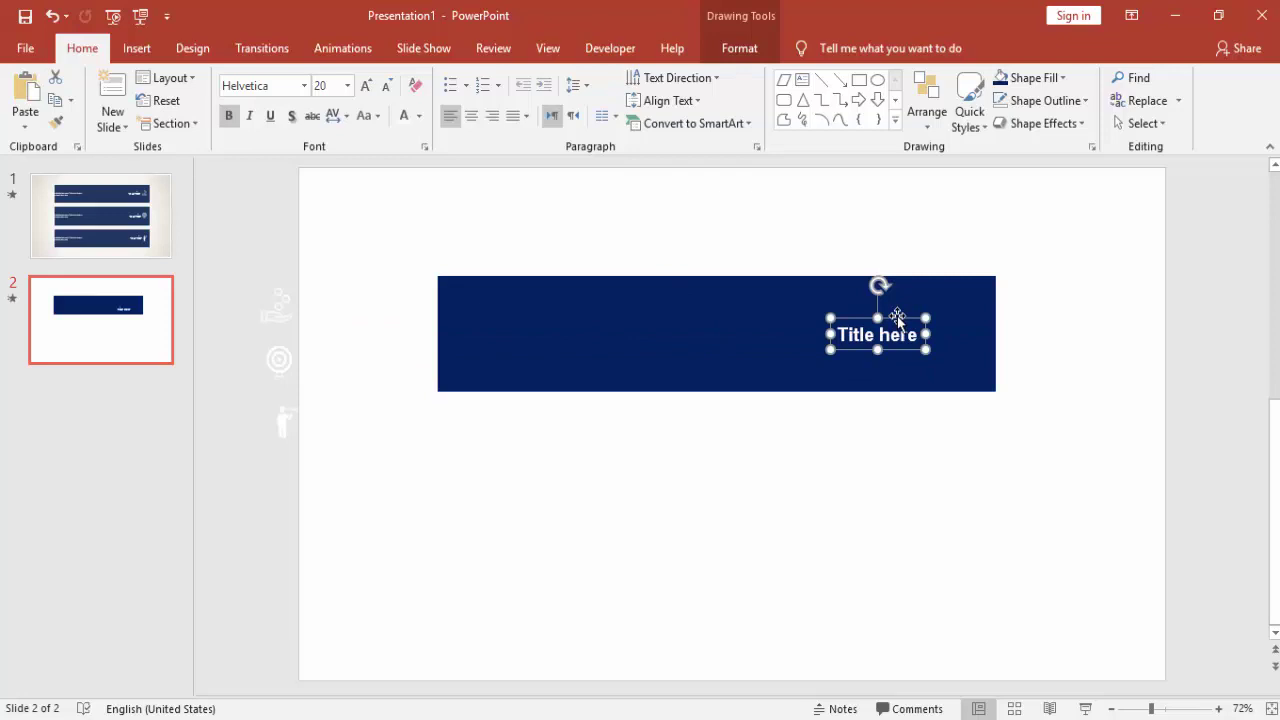
left_click(851, 434)
Move the white hand-and-coins icon from beside the slide onto the banner, just right of the title text.
left_click(270, 316)
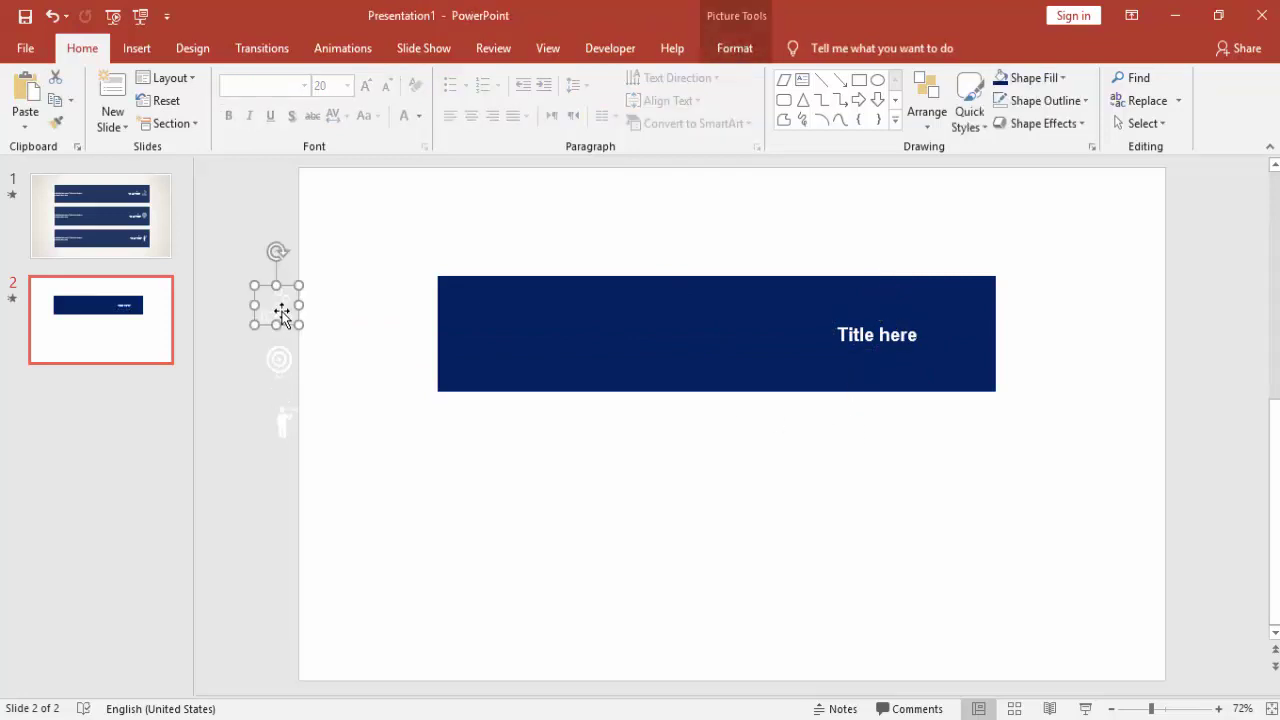
left_click_drag(275, 305, 946, 334)
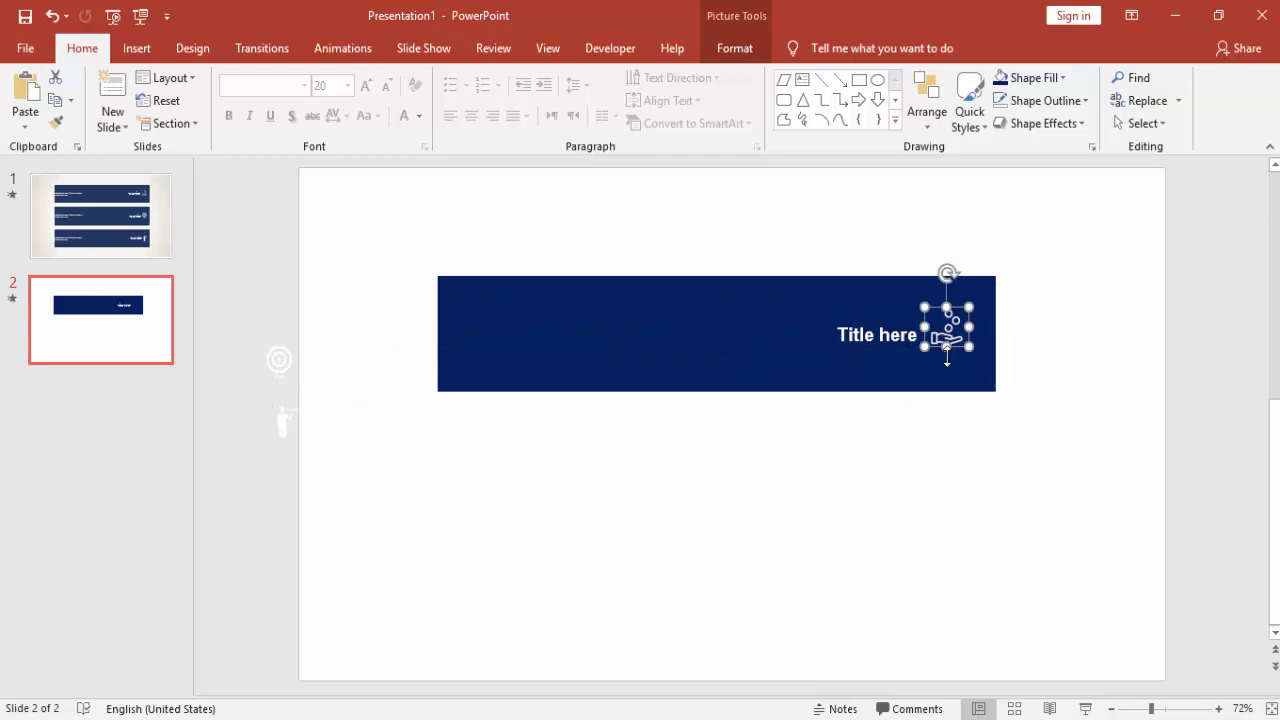
left_click(938, 447)
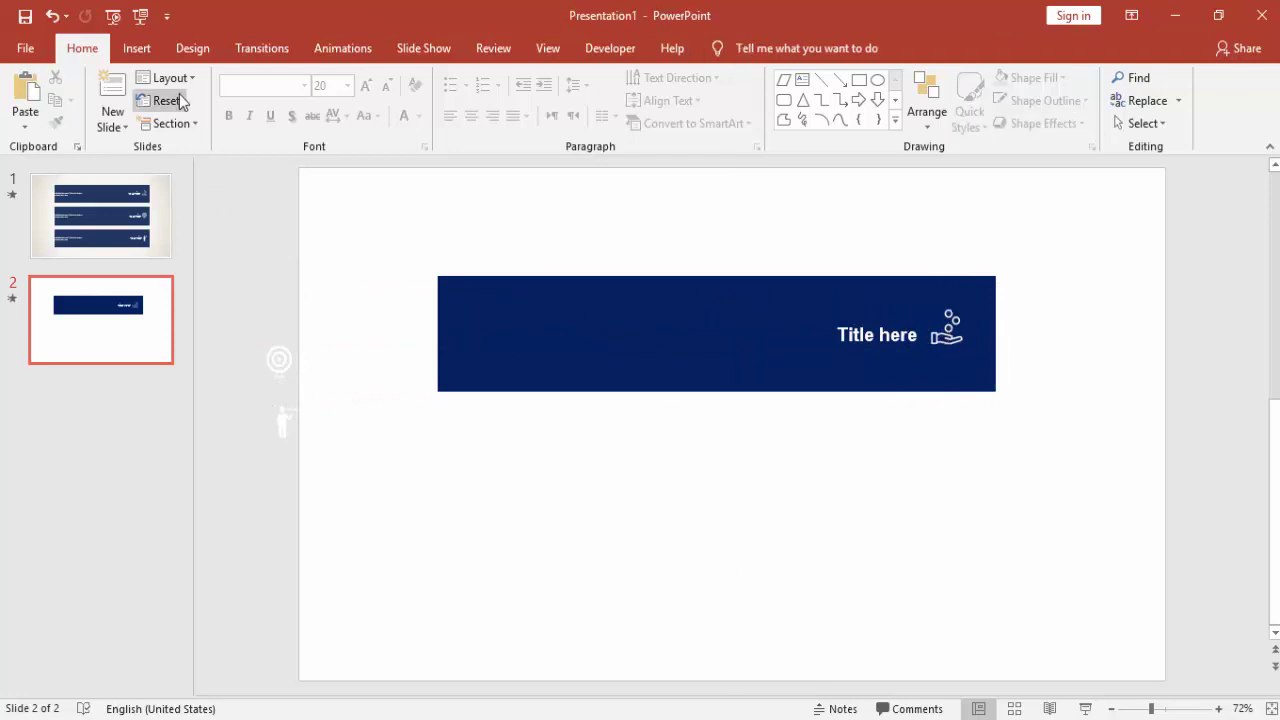
Duplicate the title text box and place the copy at the left end of the banner.
left_click(880, 318)
left_click(893, 335)
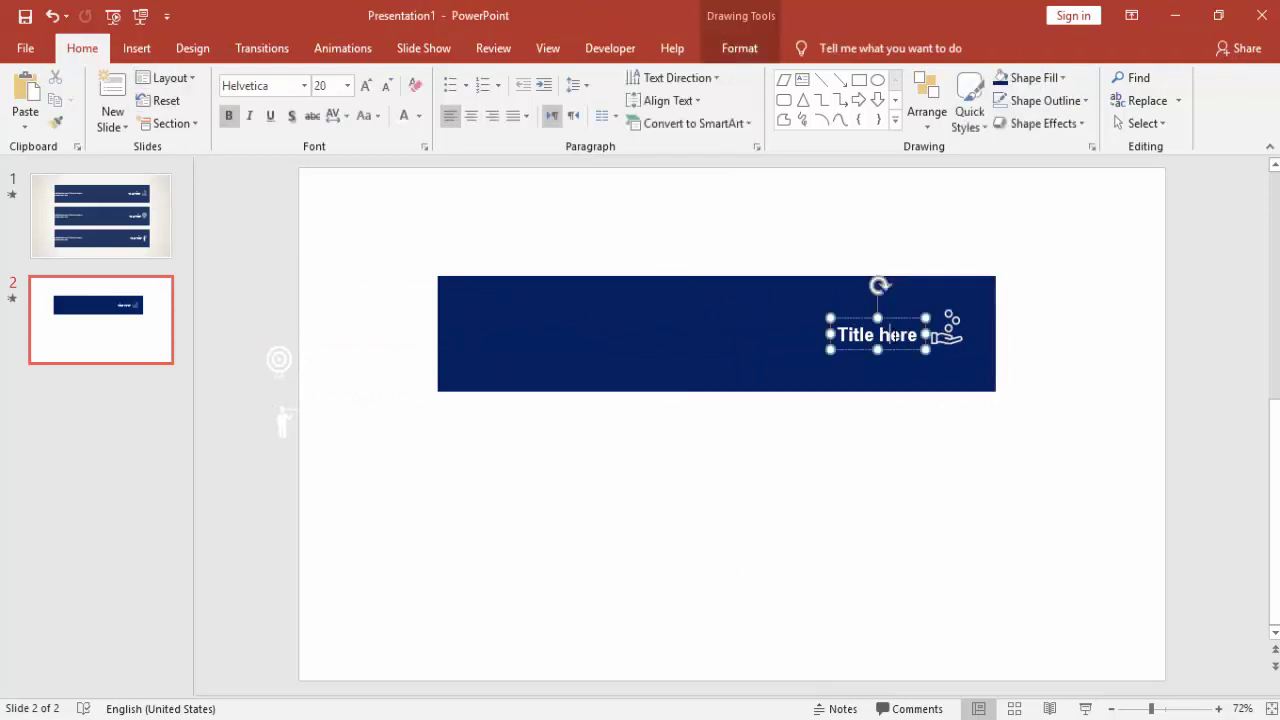
left_click(900, 319)
key("ctrl+d")
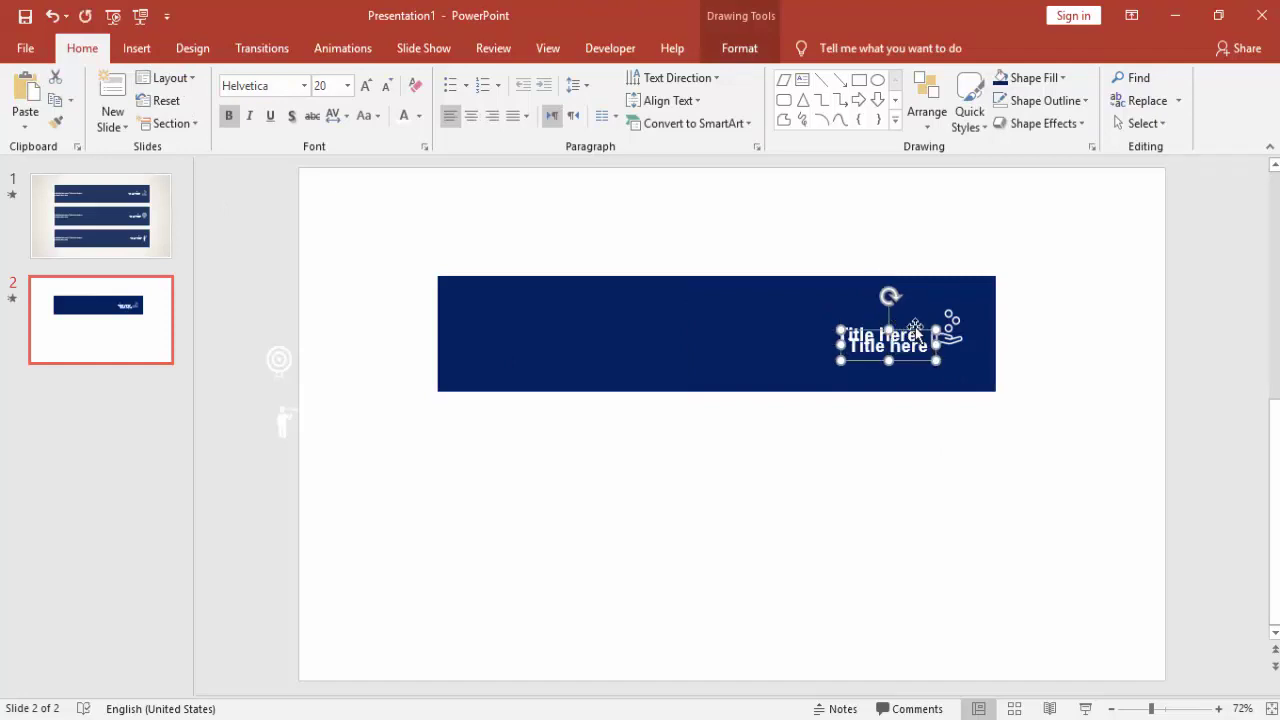
key("Delete")
left_click_drag(583, 396, 524, 312)
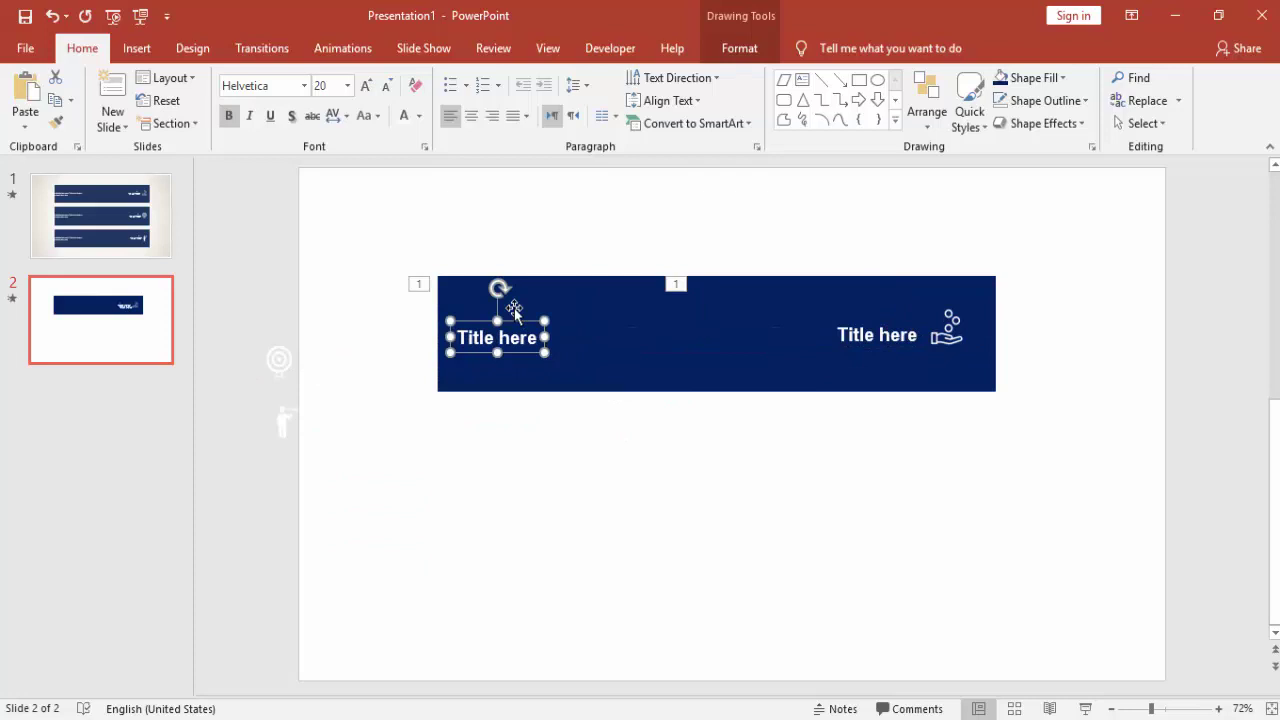
Remove bold from the left text copy, reduce it to size 14 and color it light gray.
left_click(228, 118)
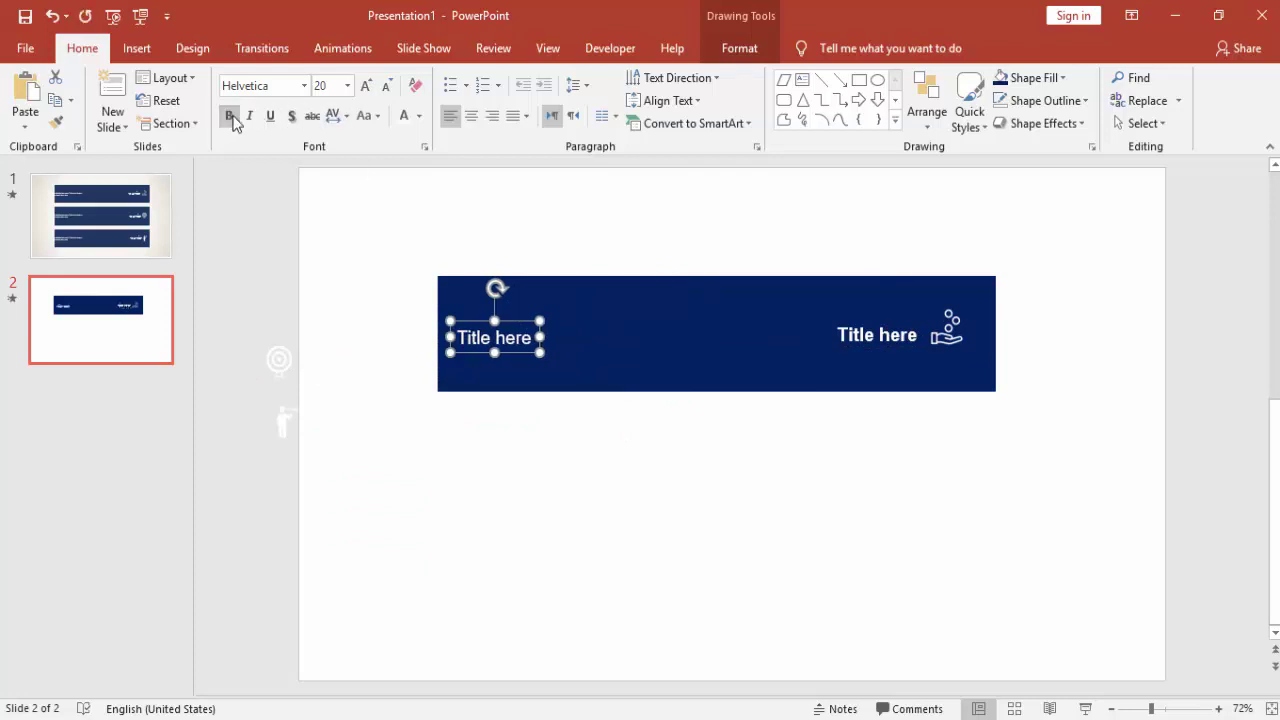
left_click(385, 86)
left_click(384, 88)
left_click(384, 88)
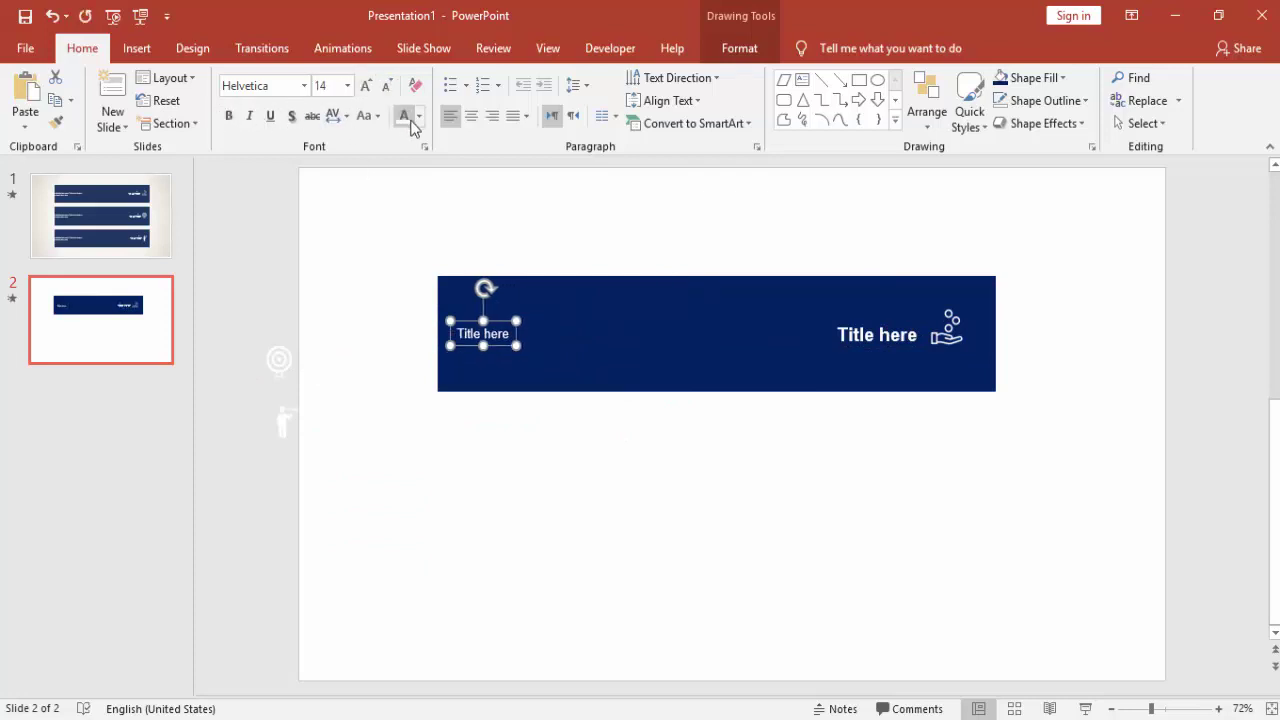
left_click(418, 117)
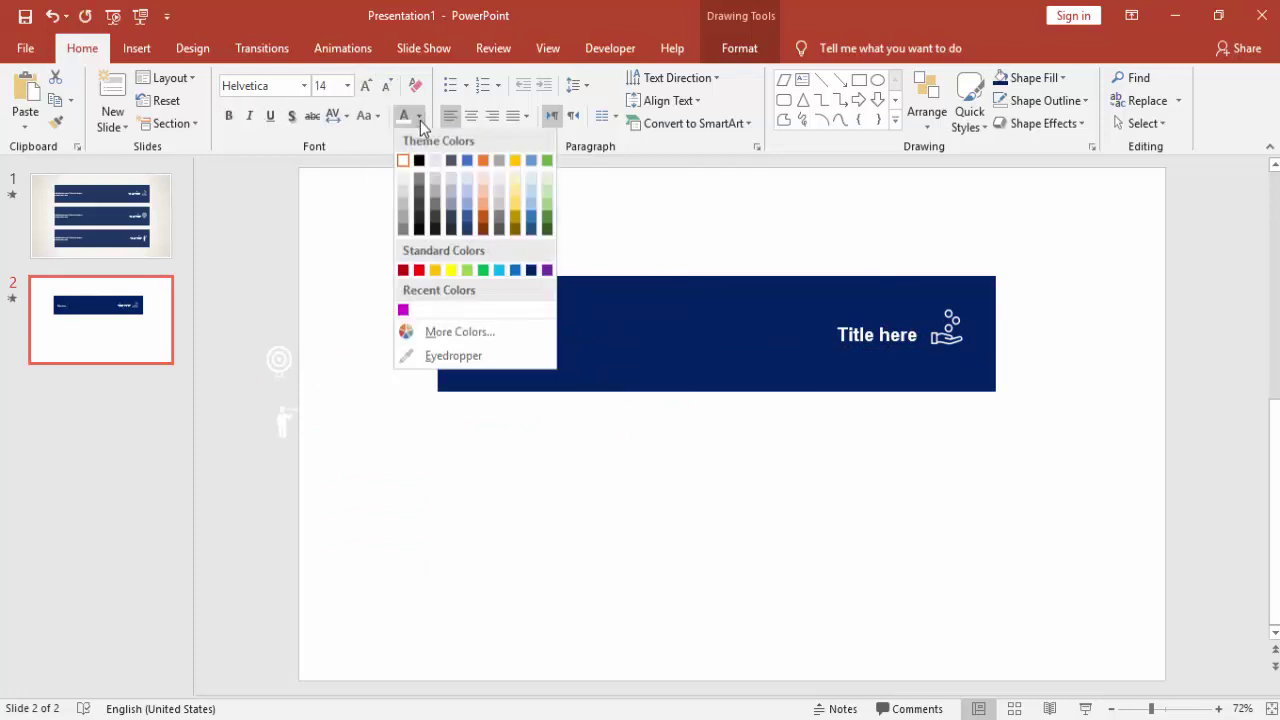
left_click(403, 193)
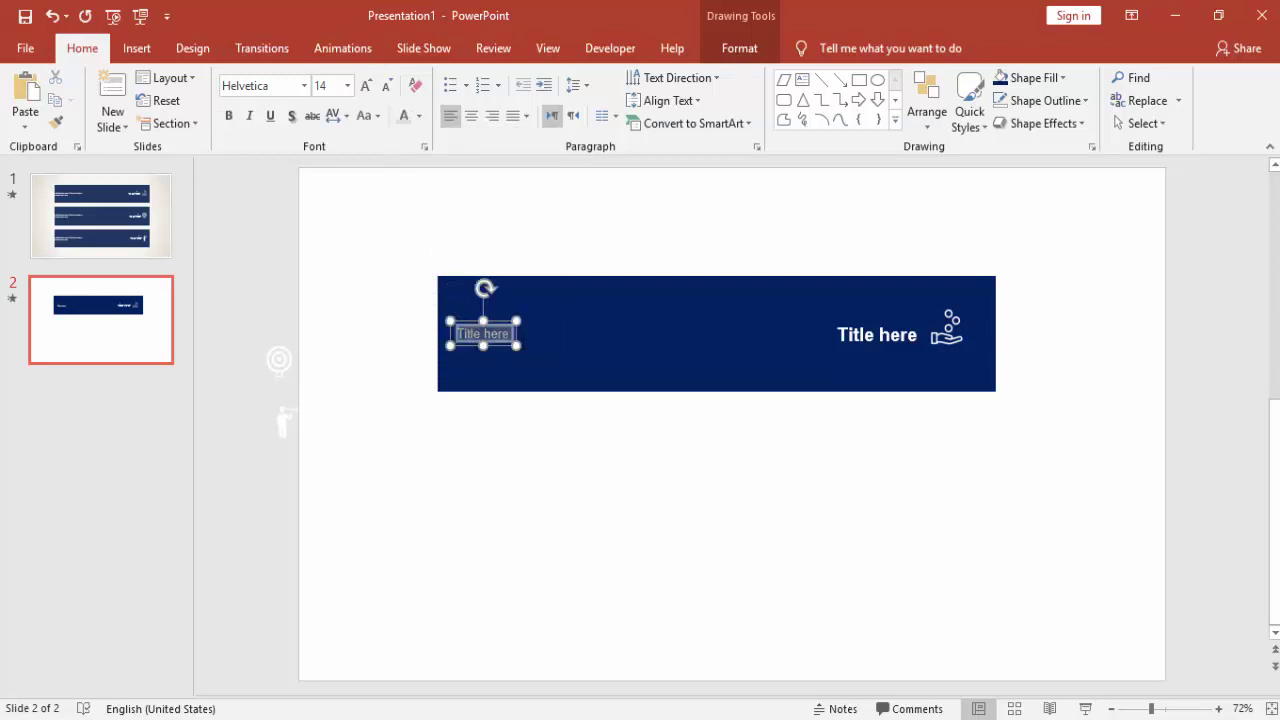
Replace the left text copy's wording with "Type your text here".
type("Type")
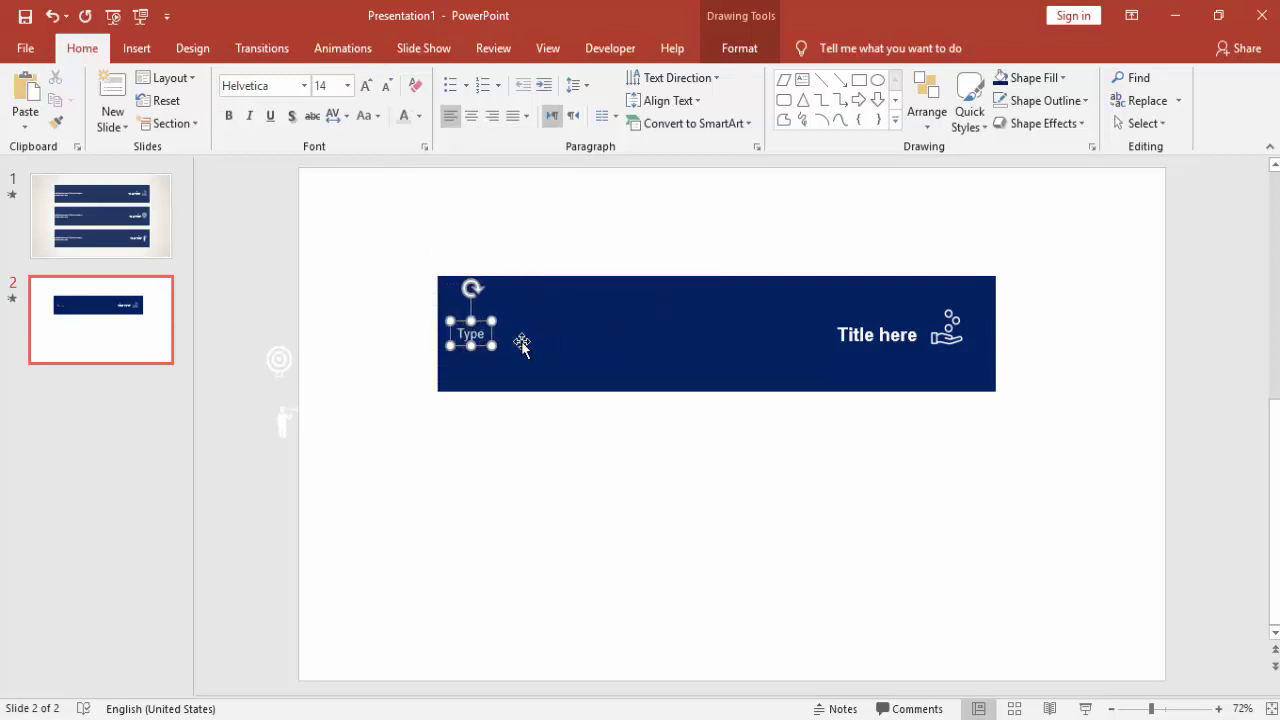
type(" yu")
key("BackSpace")
type("our tex")
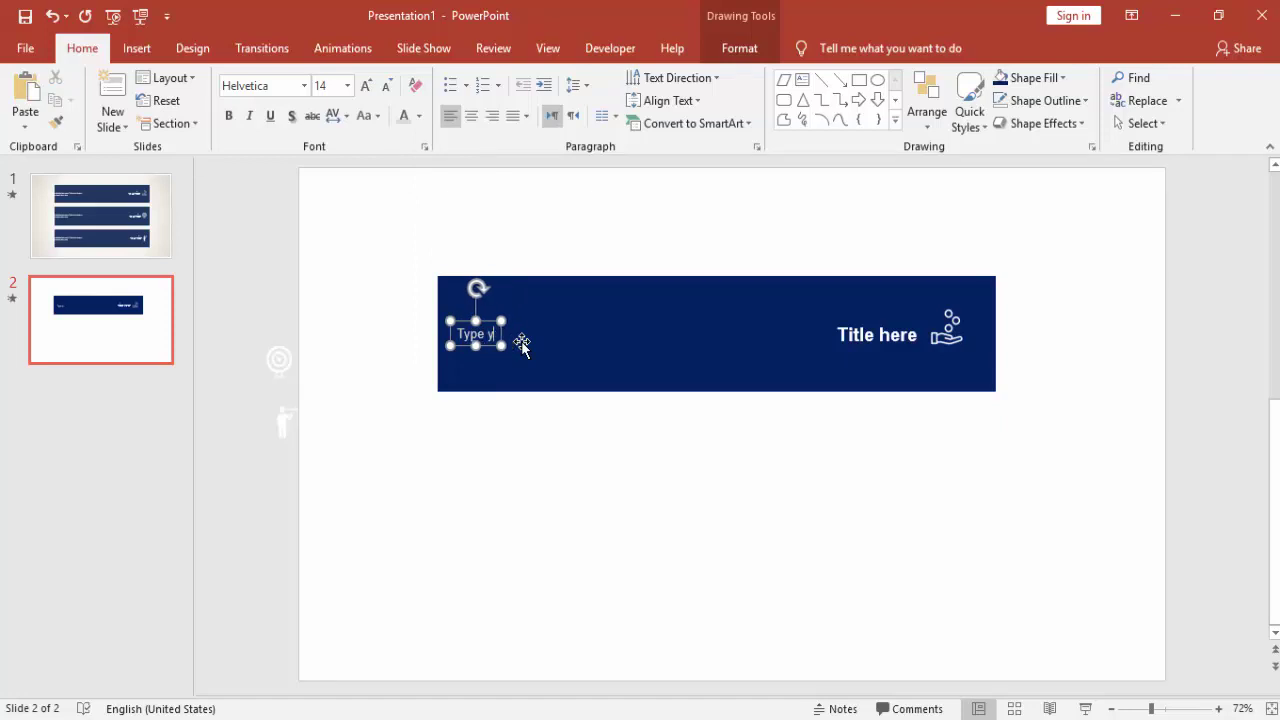
type("t here")
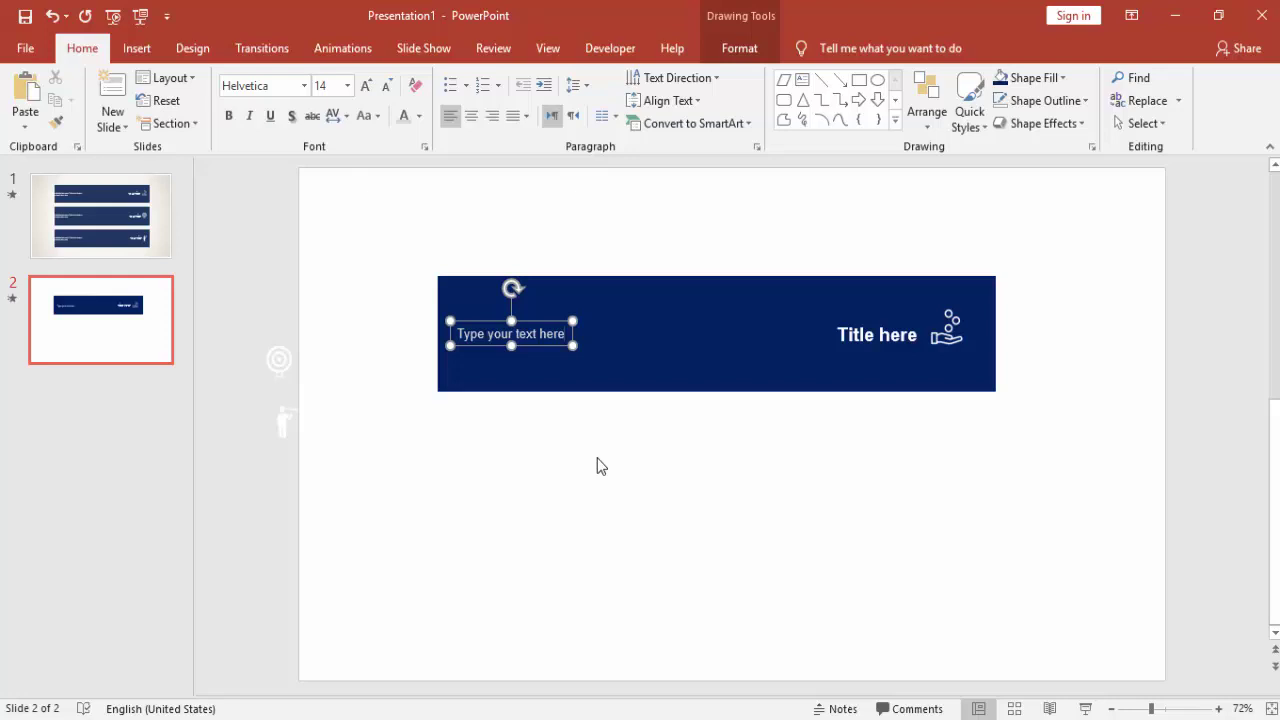
left_click(565, 470)
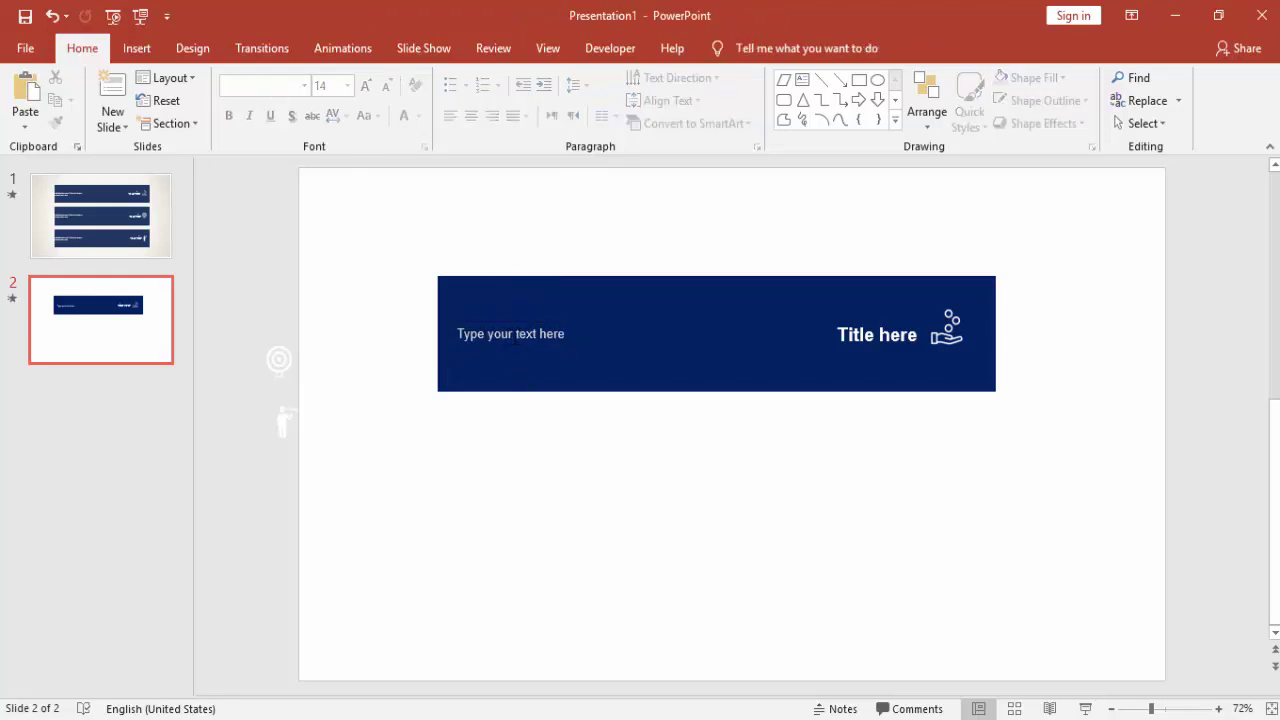
Insert "detail" before "text" in the left text box and shift the box leftward so it starts outside the banner's left edge.
left_click(516, 334)
type("detail")
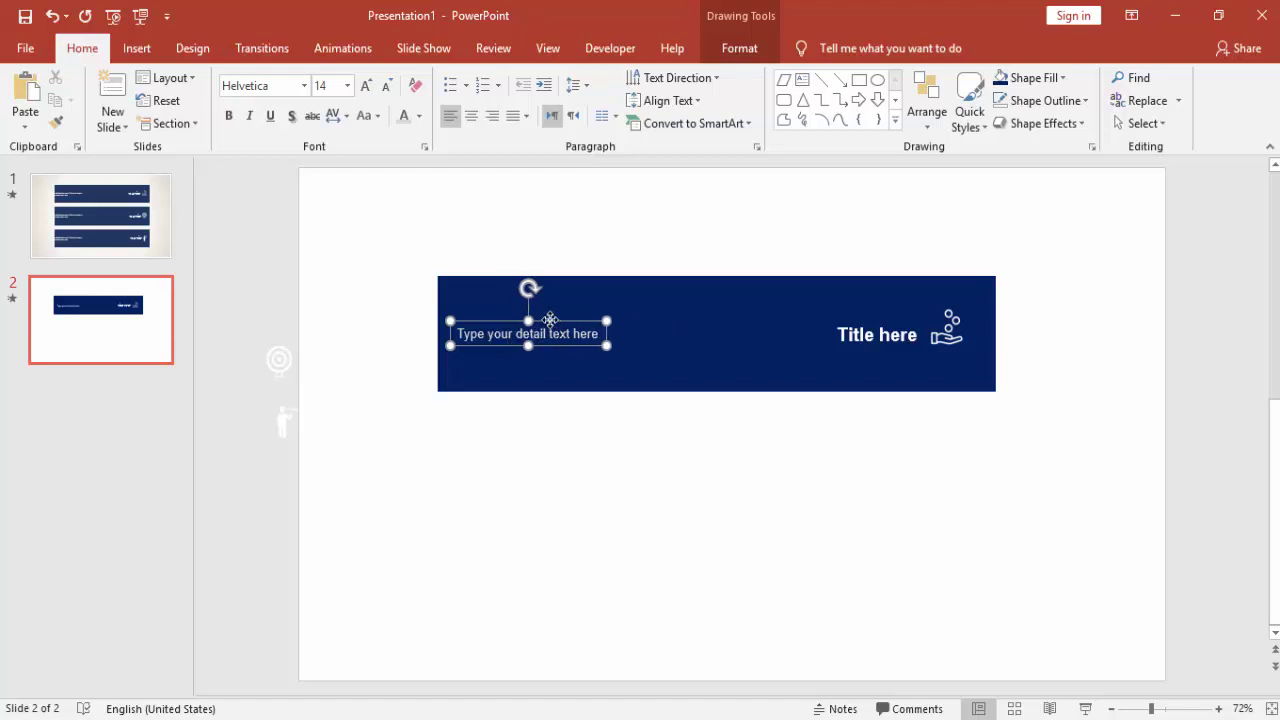
left_click_drag(552, 320, 500, 317)
left_click(900, 502)
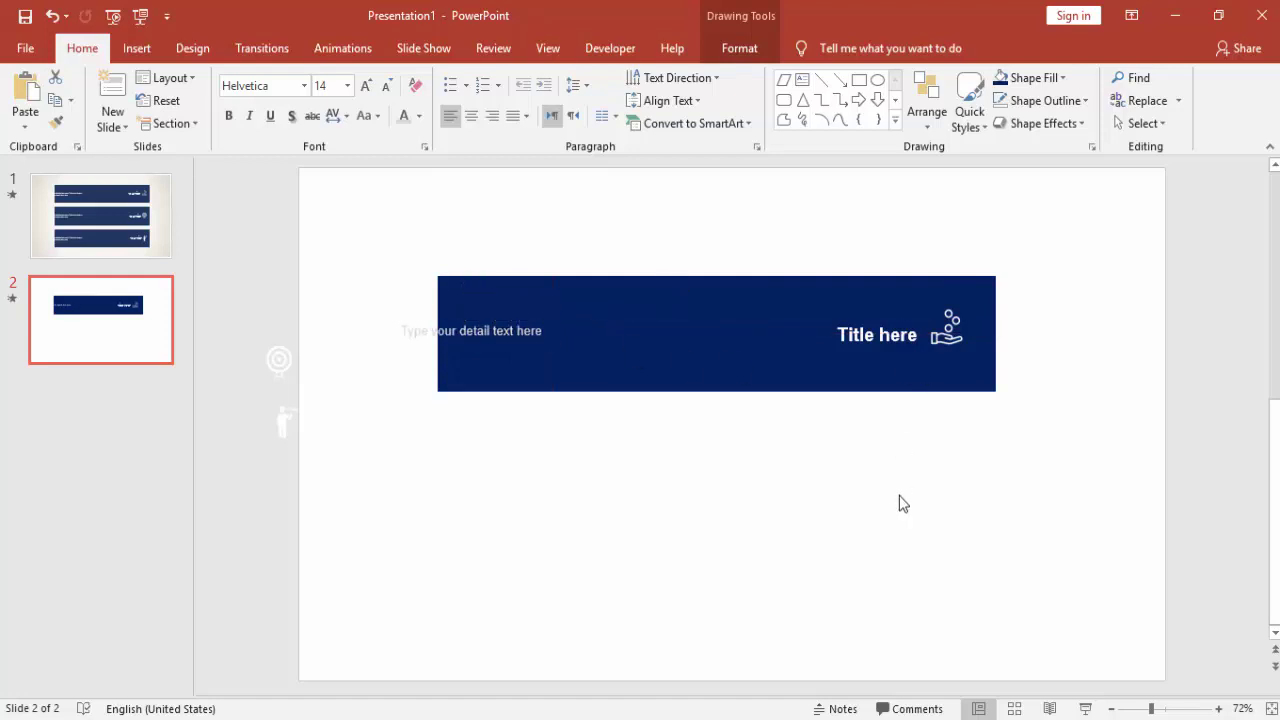
Group the "Title here" text with the hand-and-coins icon and select the group.
left_click(903, 336)
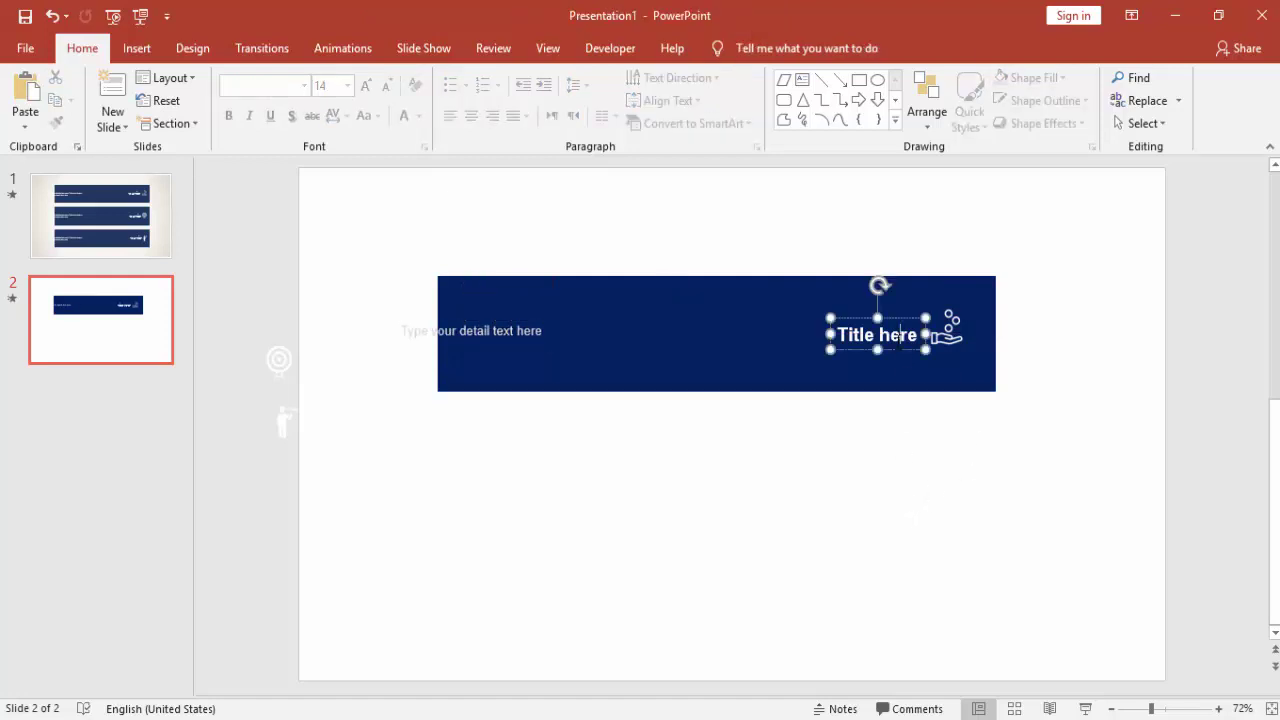
left_click(957, 340, "shift")
right_click(955, 338)
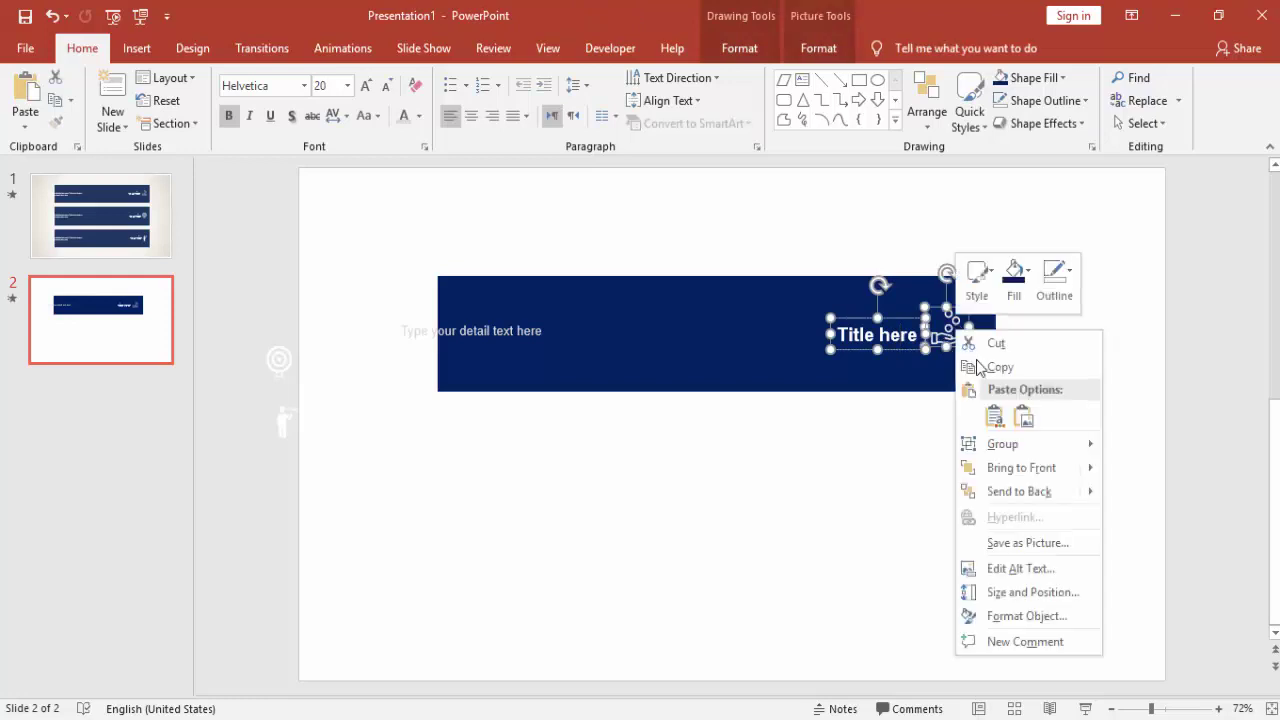
mouse_move(1040, 444)
left_click(1135, 443)
left_click(1049, 446)
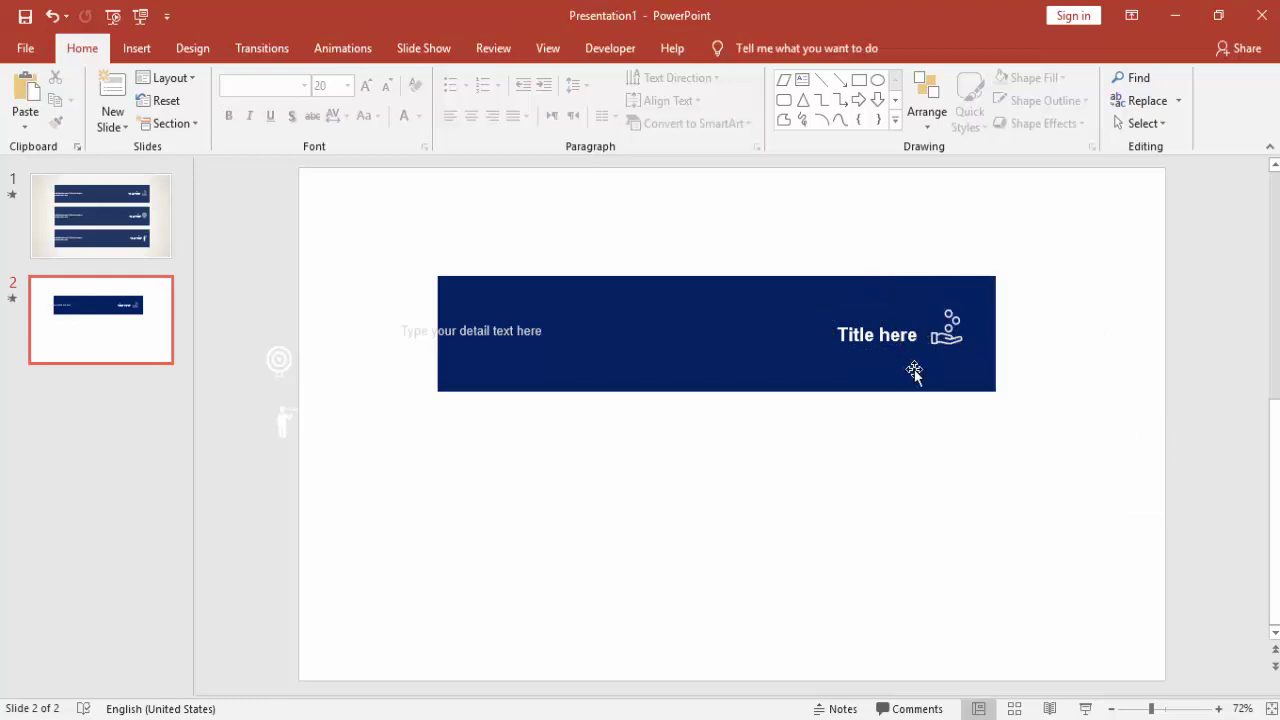
left_click(895, 338)
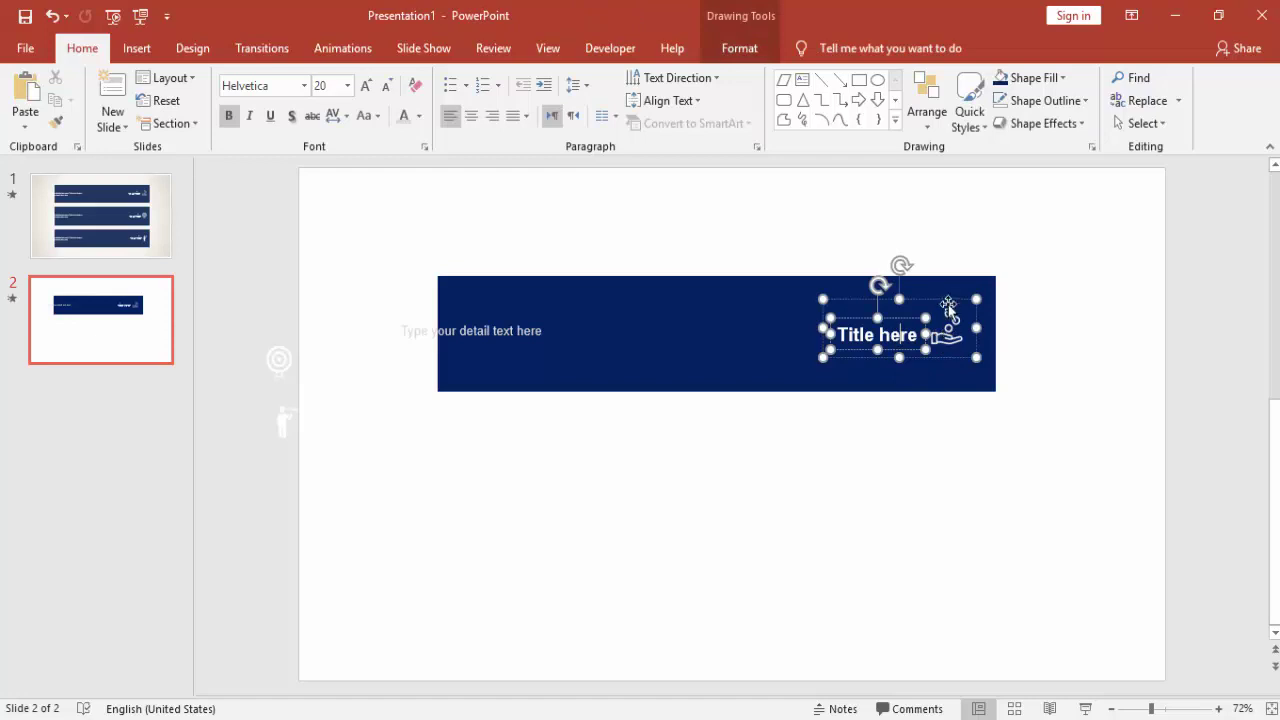
Move the title-and-icon group to the banner's right edge and open the Animation Pane.
left_click(948, 297)
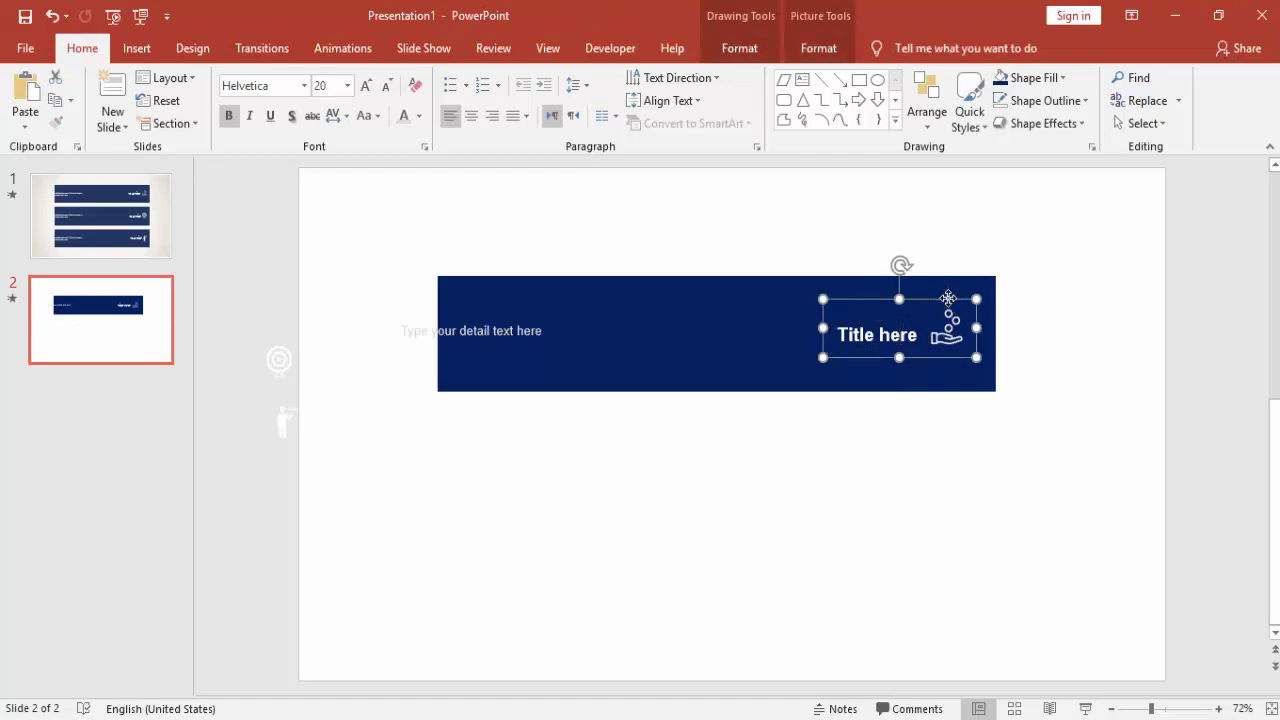
left_click_drag(948, 297, 966, 296)
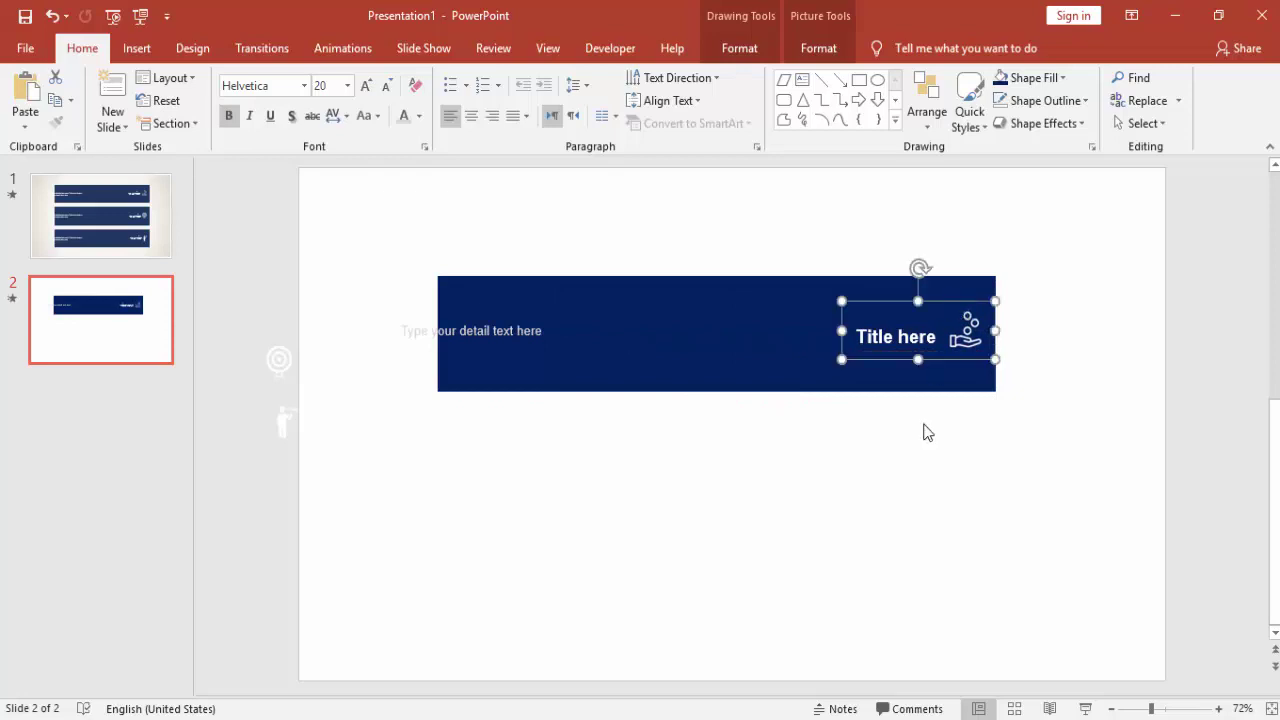
left_click(333, 57)
left_click(726, 88)
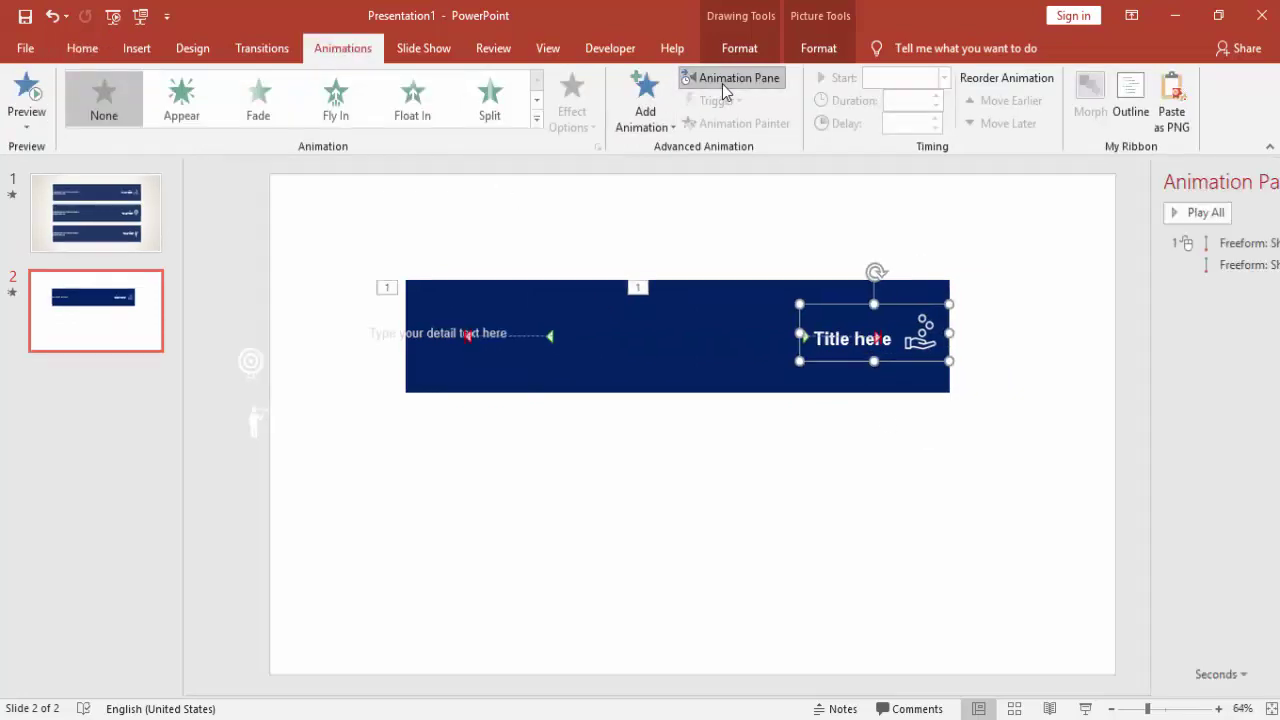
left_click(731, 371)
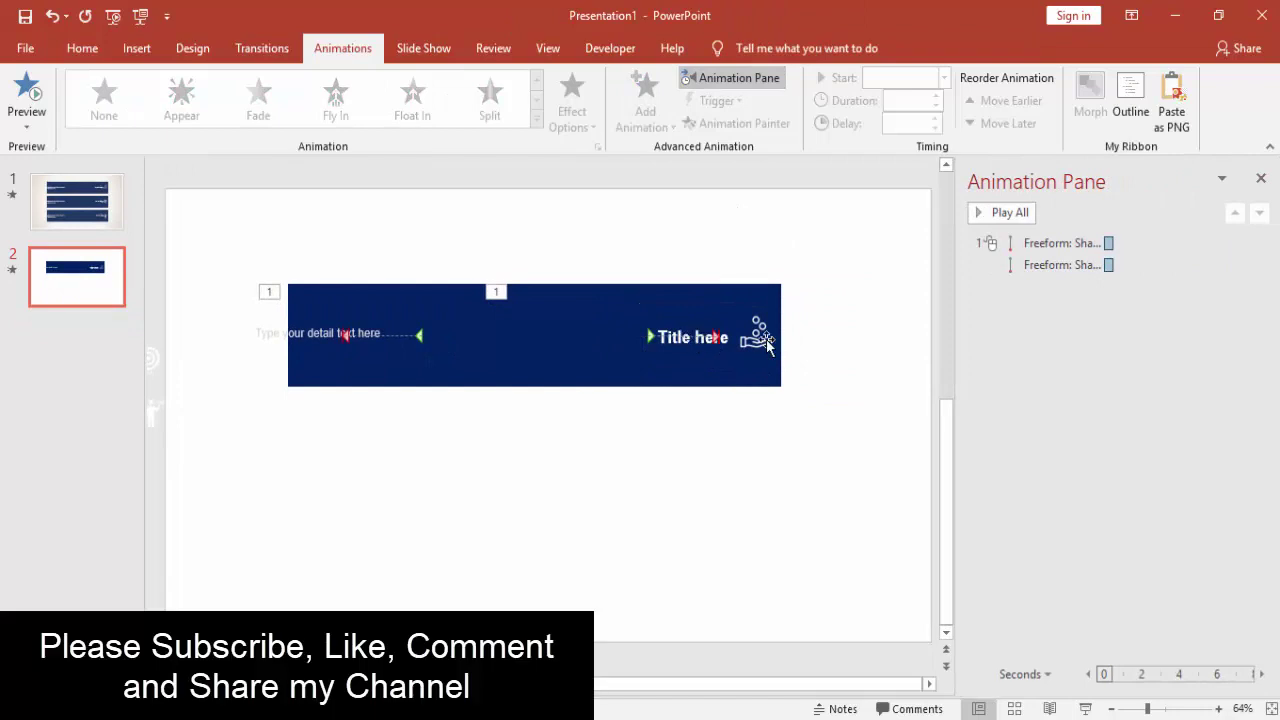
Apply an Appear entrance to the title-and-icon group, starting With Previous with a 0.25 second delay.
left_click(766, 343)
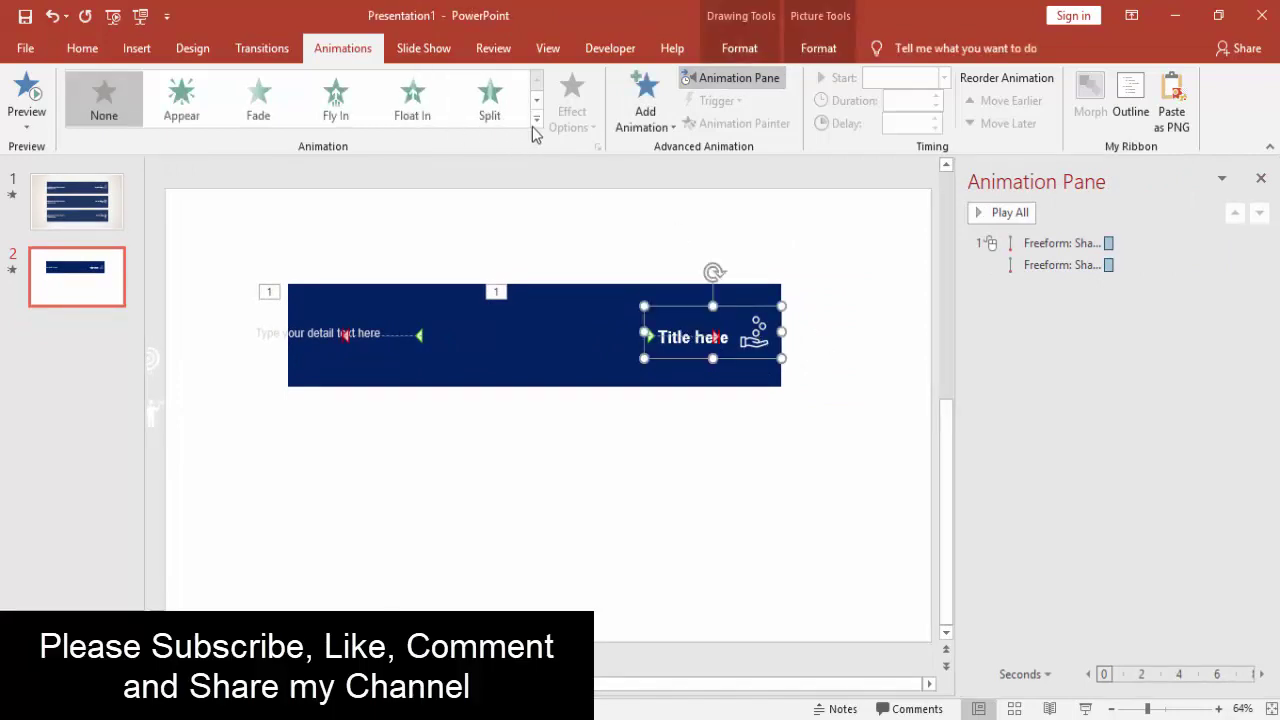
left_click(536, 119)
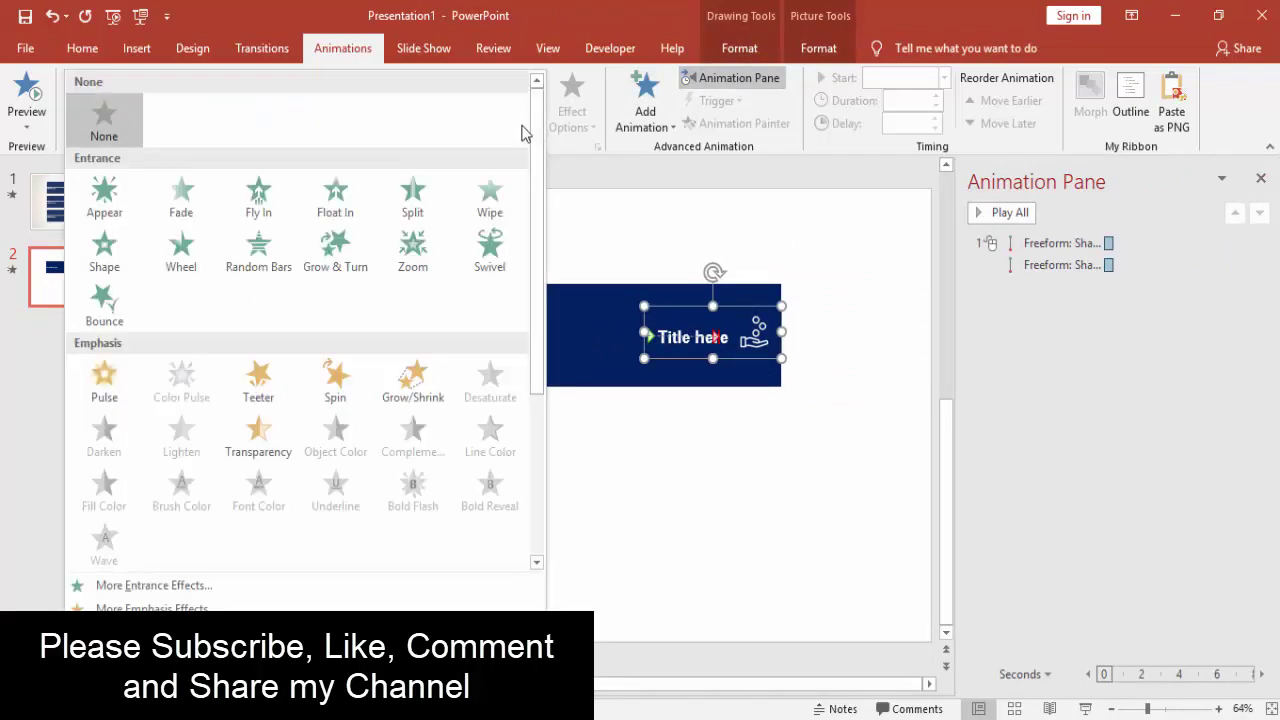
left_click(107, 200)
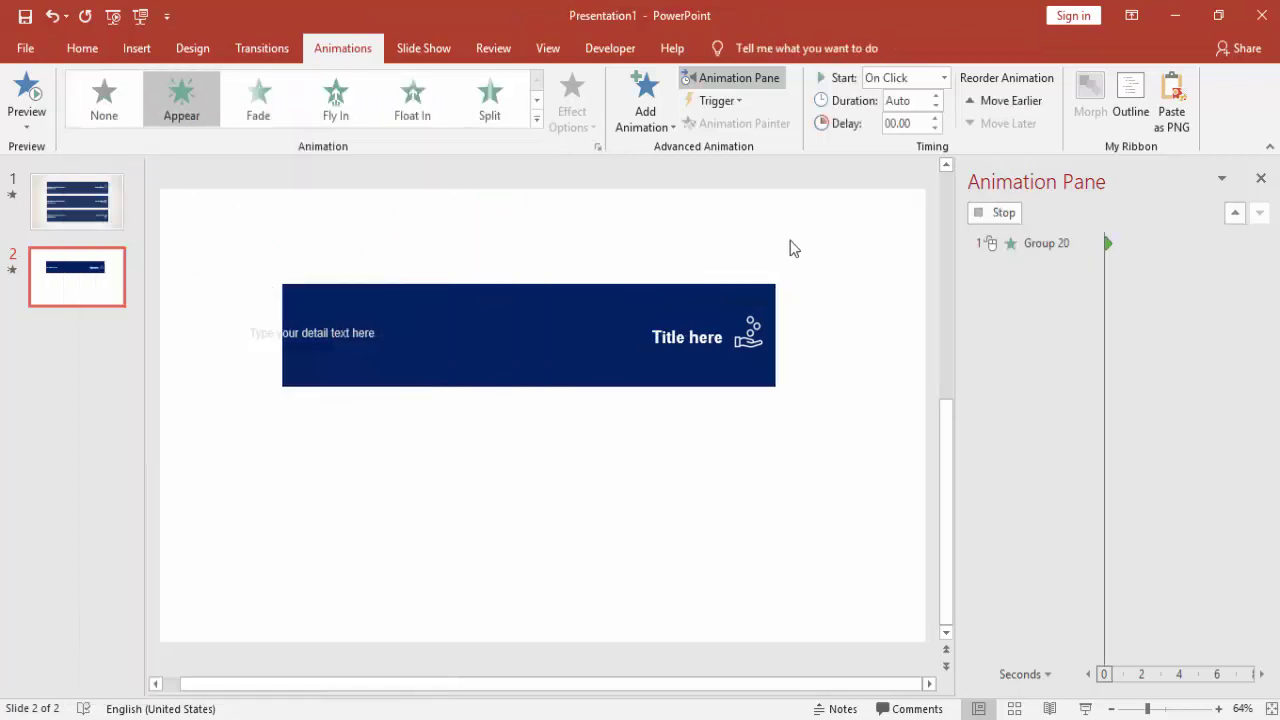
left_click(943, 78)
left_click(898, 120)
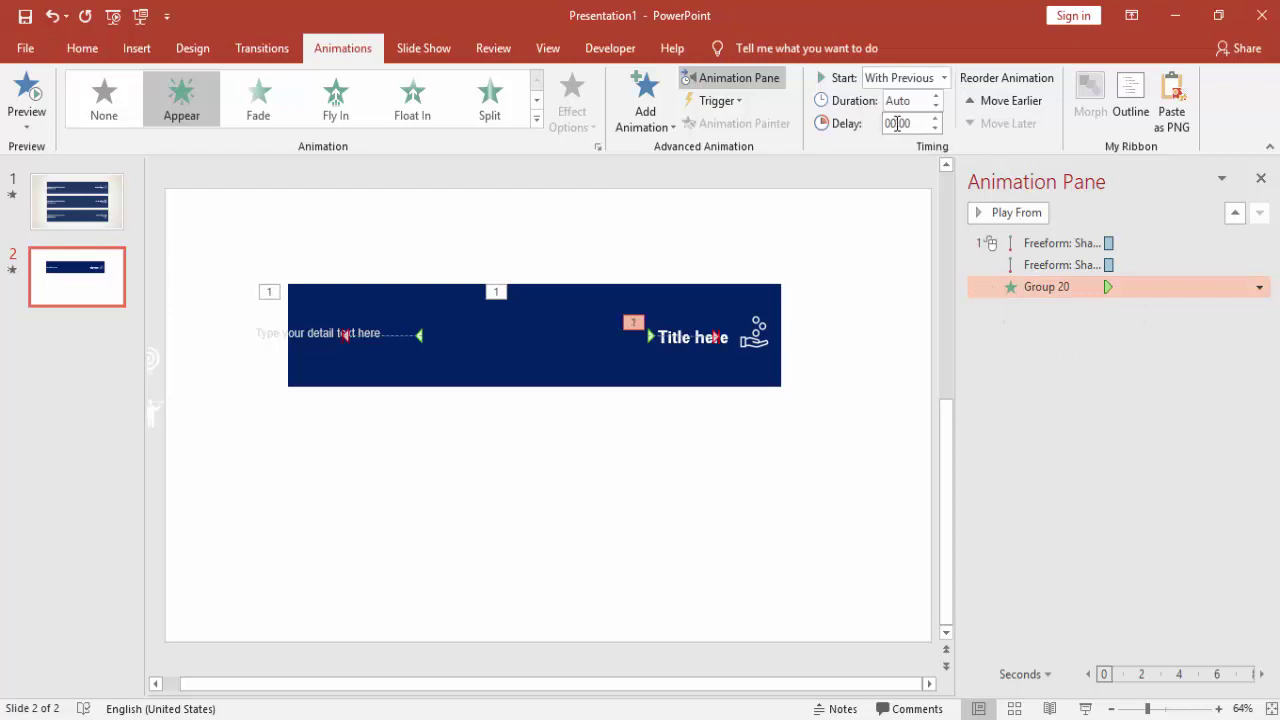
left_click(936, 118)
Apply an Appear entrance to the detail text box, starting With Previous with a 0.25 second delay.
left_click(335, 333)
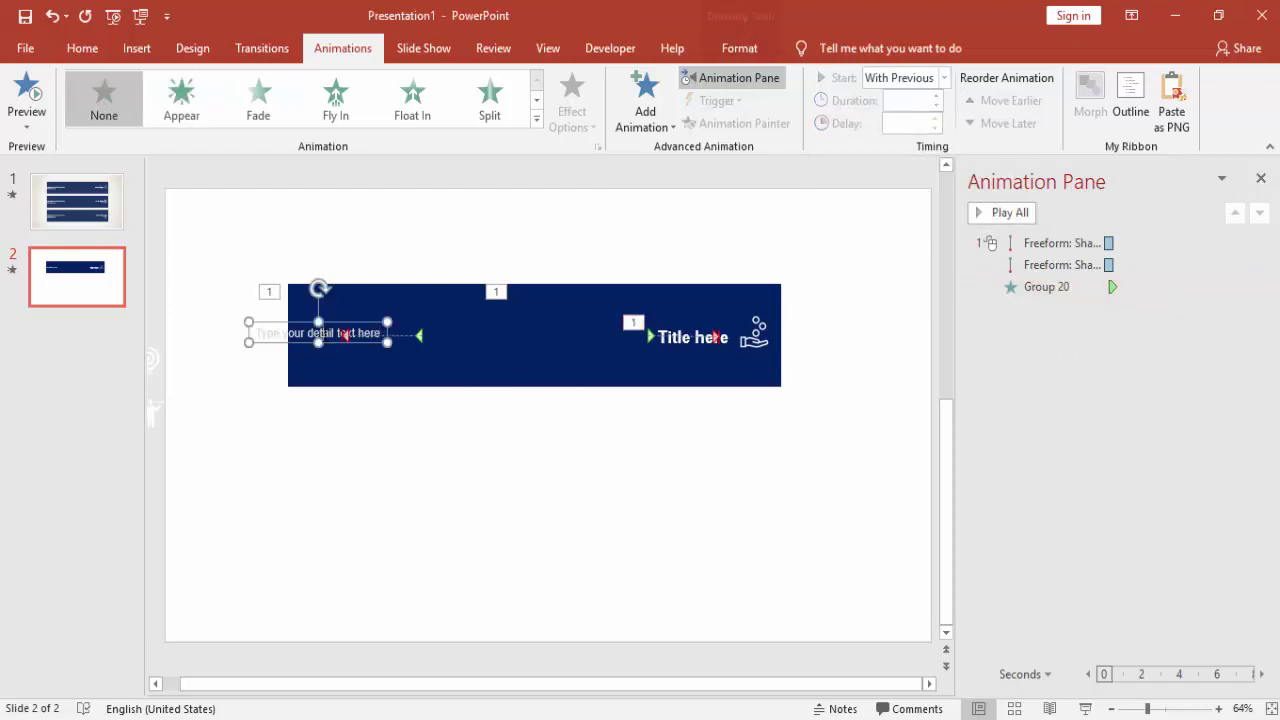
left_click(172, 92)
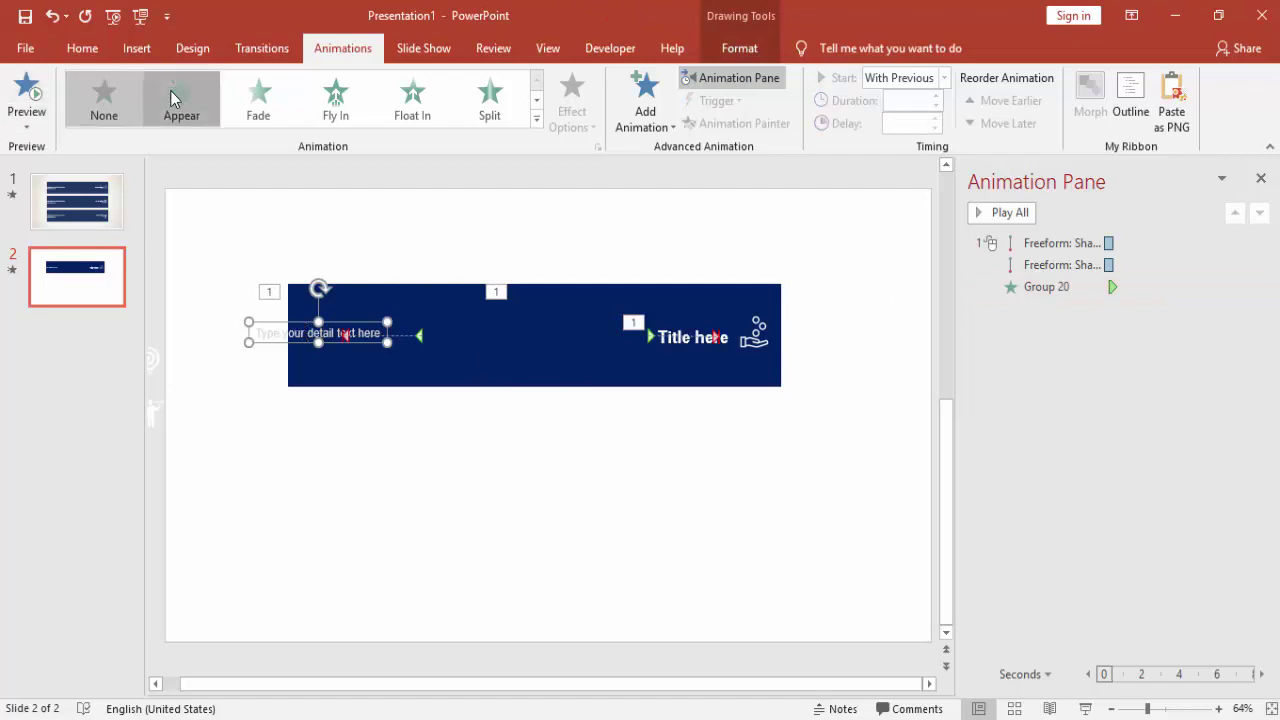
left_click(943, 78)
left_click(901, 120)
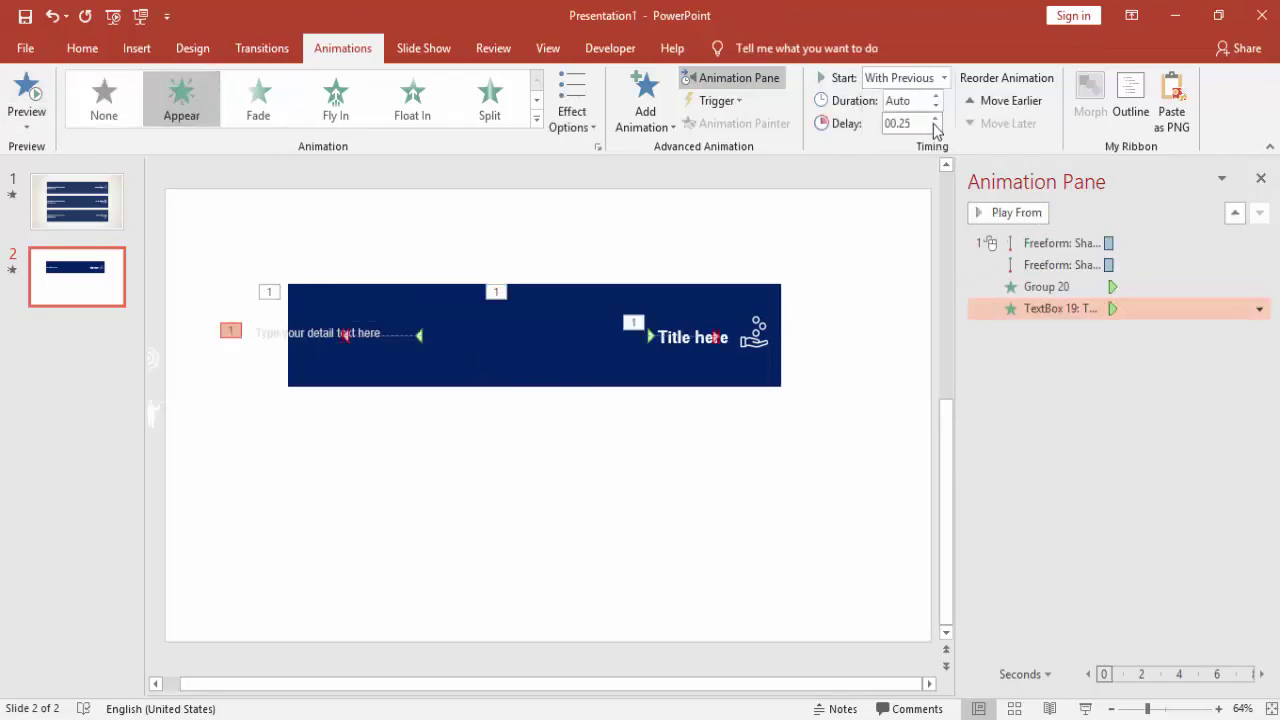
Shift the title-and-icon group right so that it extends partly past the banner's right edge.
left_click(876, 318)
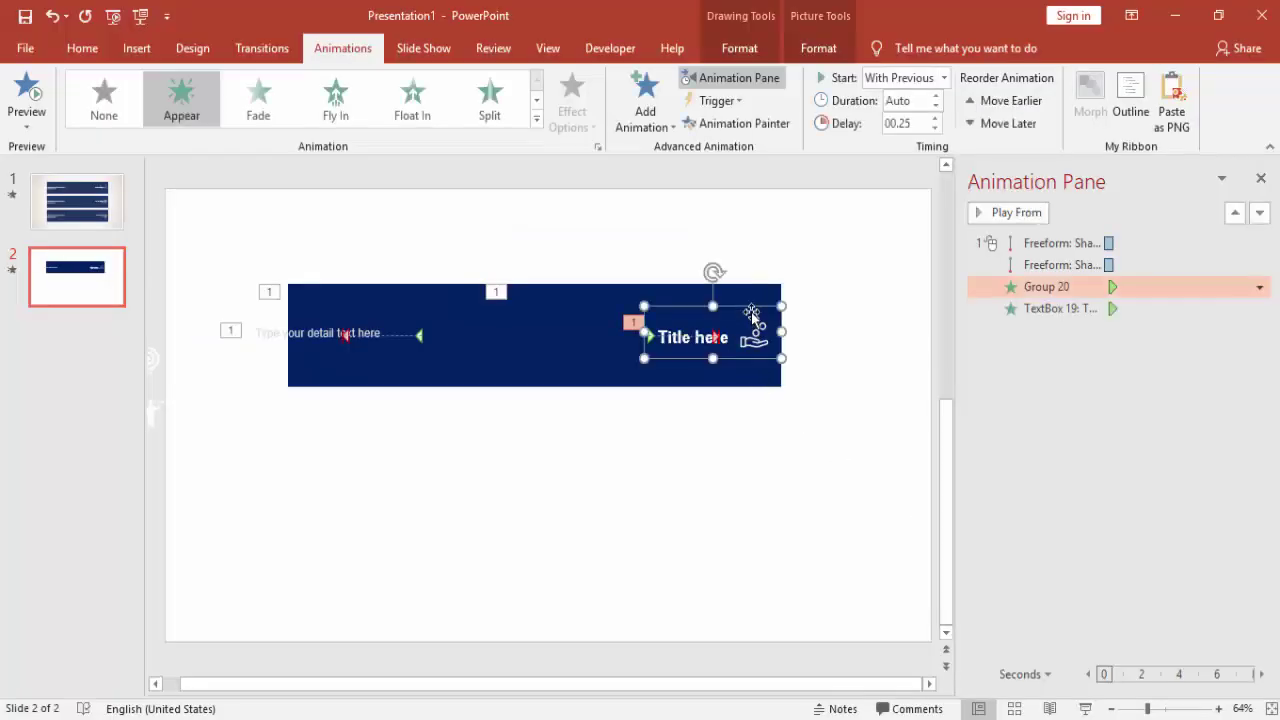
left_click_drag(752, 306, 783, 301)
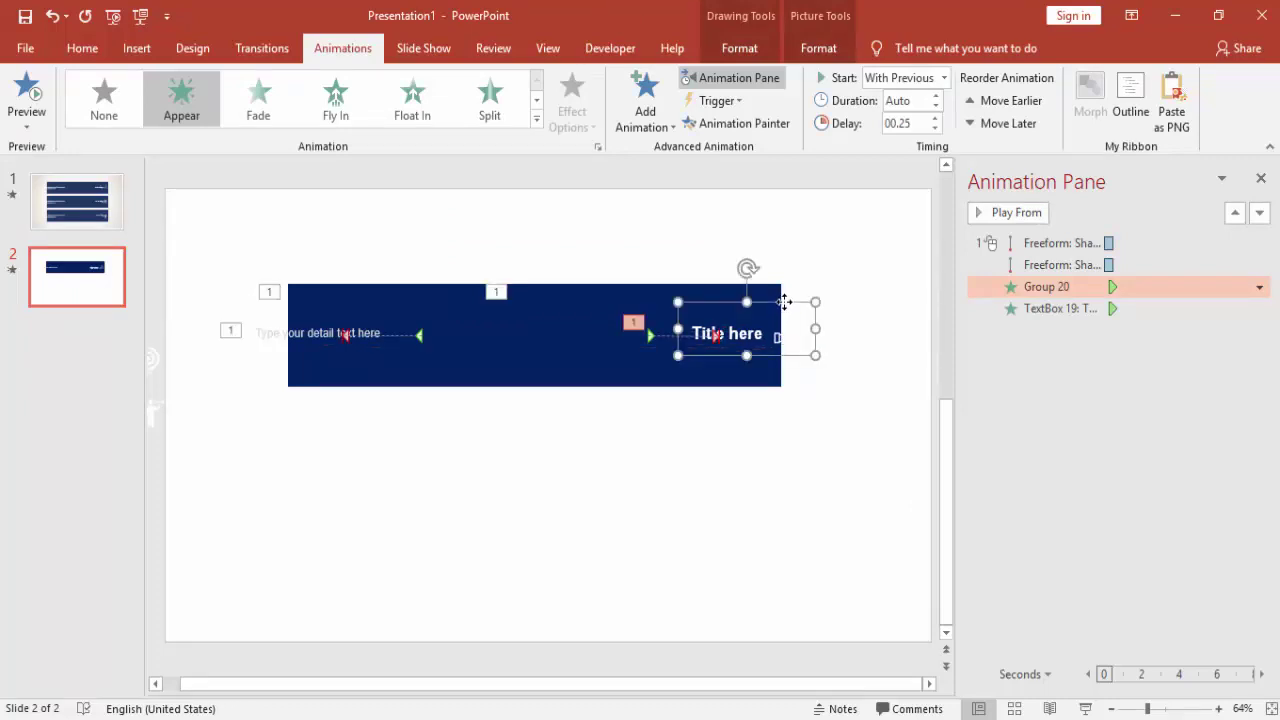
left_click(793, 440)
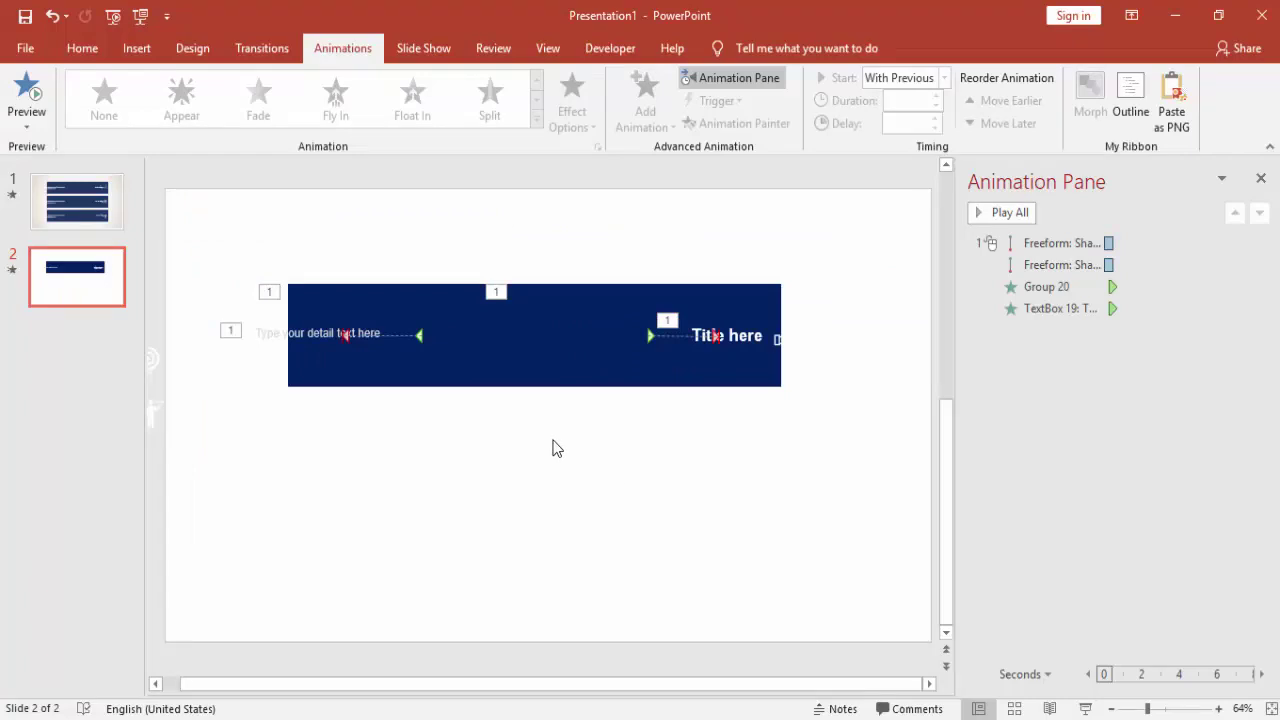
Move the complete banner up the slide and duplicate it twice to make three evenly spaced, stacked banners.
left_click_drag(218, 213, 899, 491)
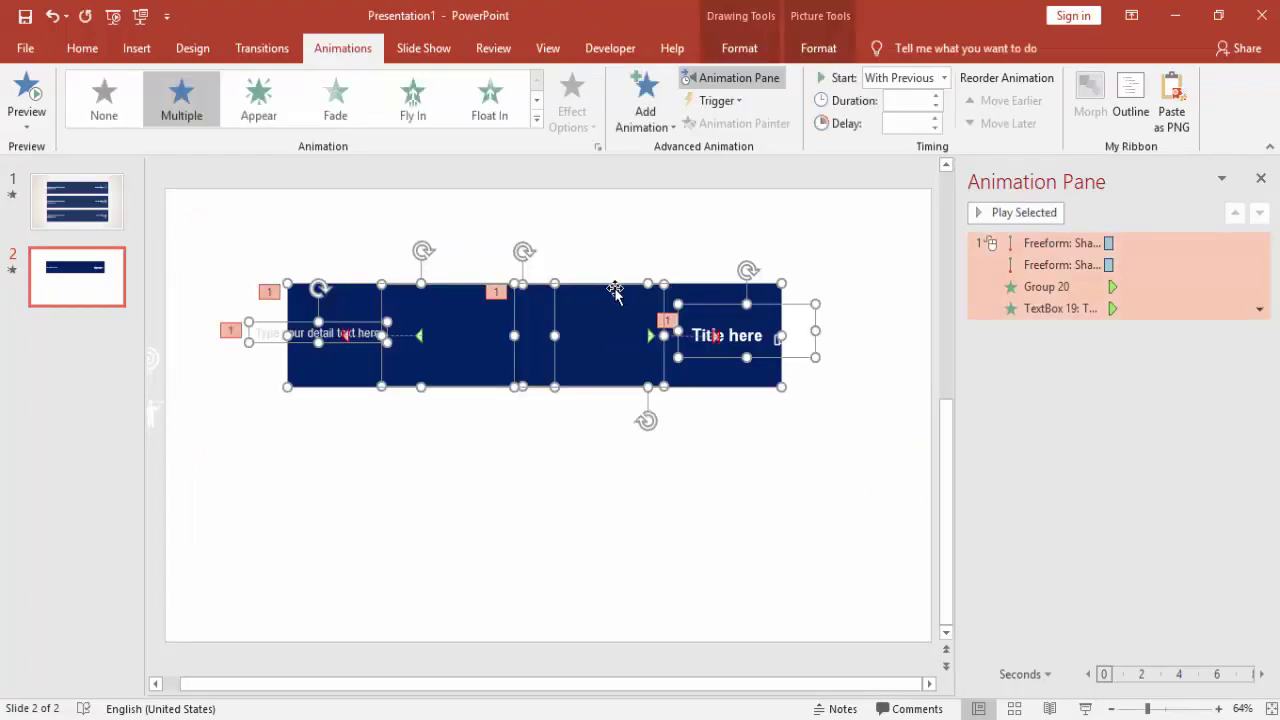
left_click_drag(613, 289, 610, 373)
key("ctrl+d")
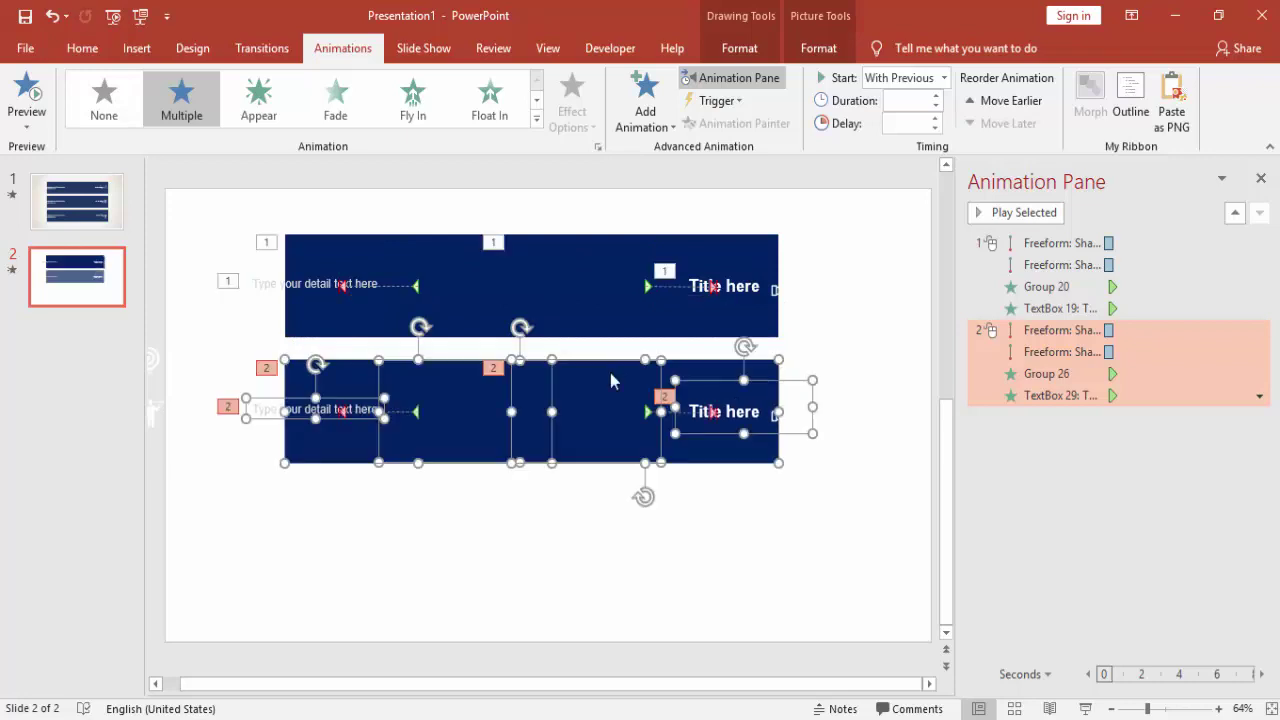
key("ctrl+d")
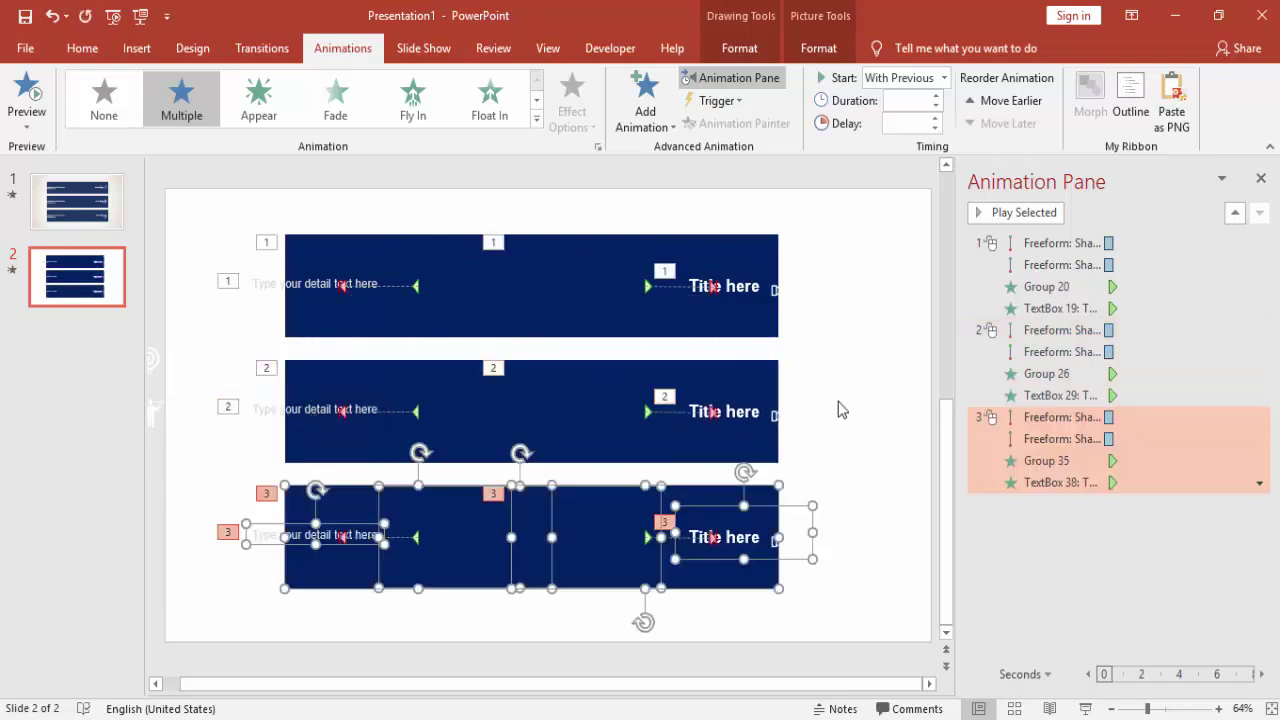
left_click(840, 408)
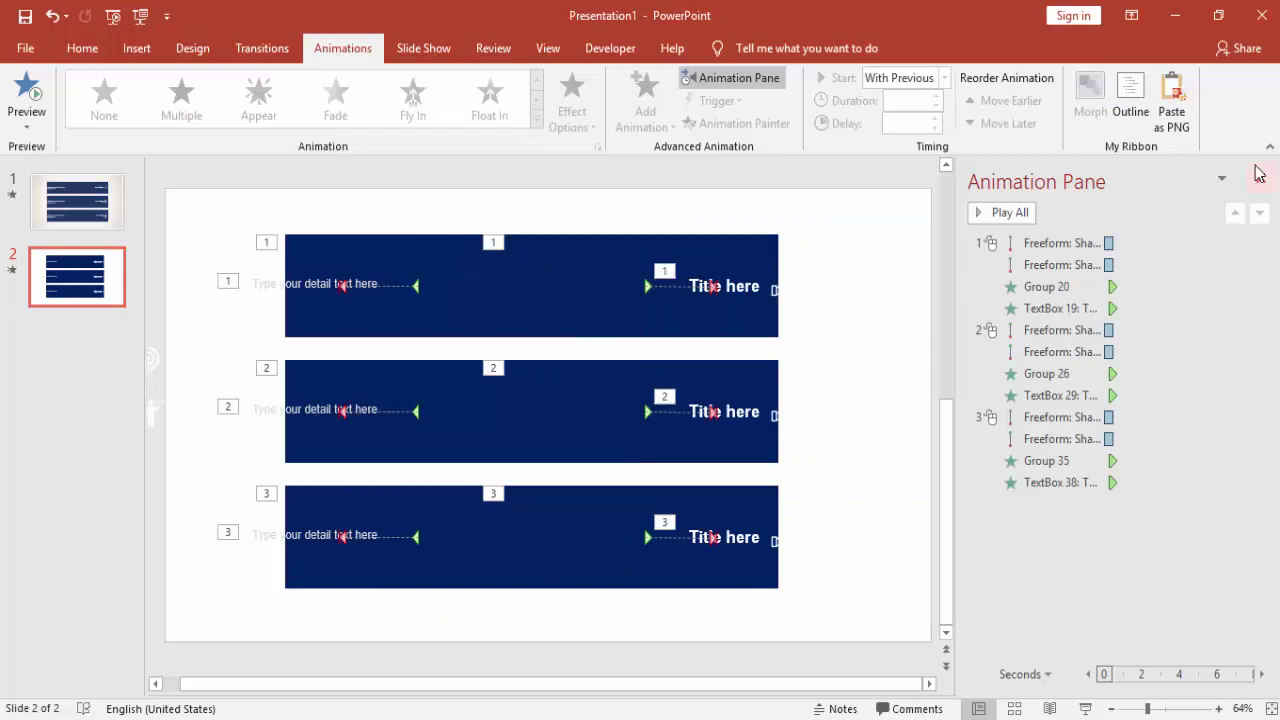
Swap the Animation Pane for the Selection Pane and hide the right slanted pieces of the middle and bottom banners.
left_click(1259, 177)
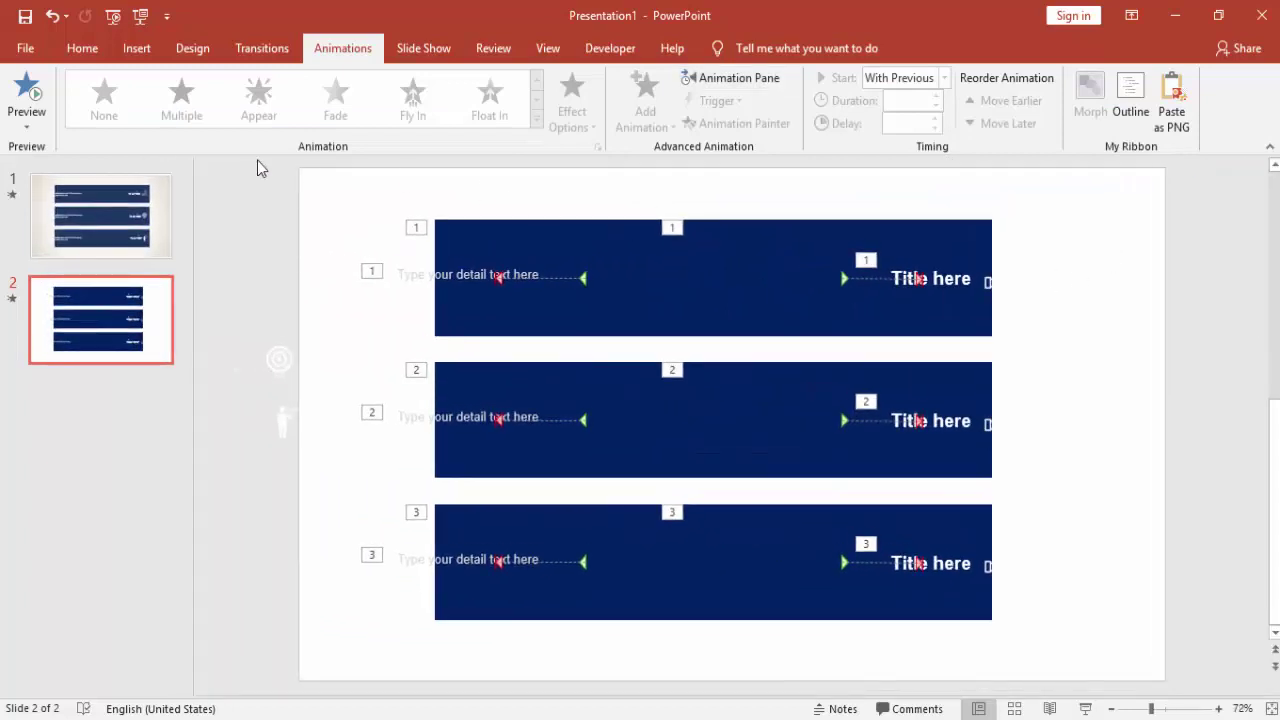
left_click(85, 50)
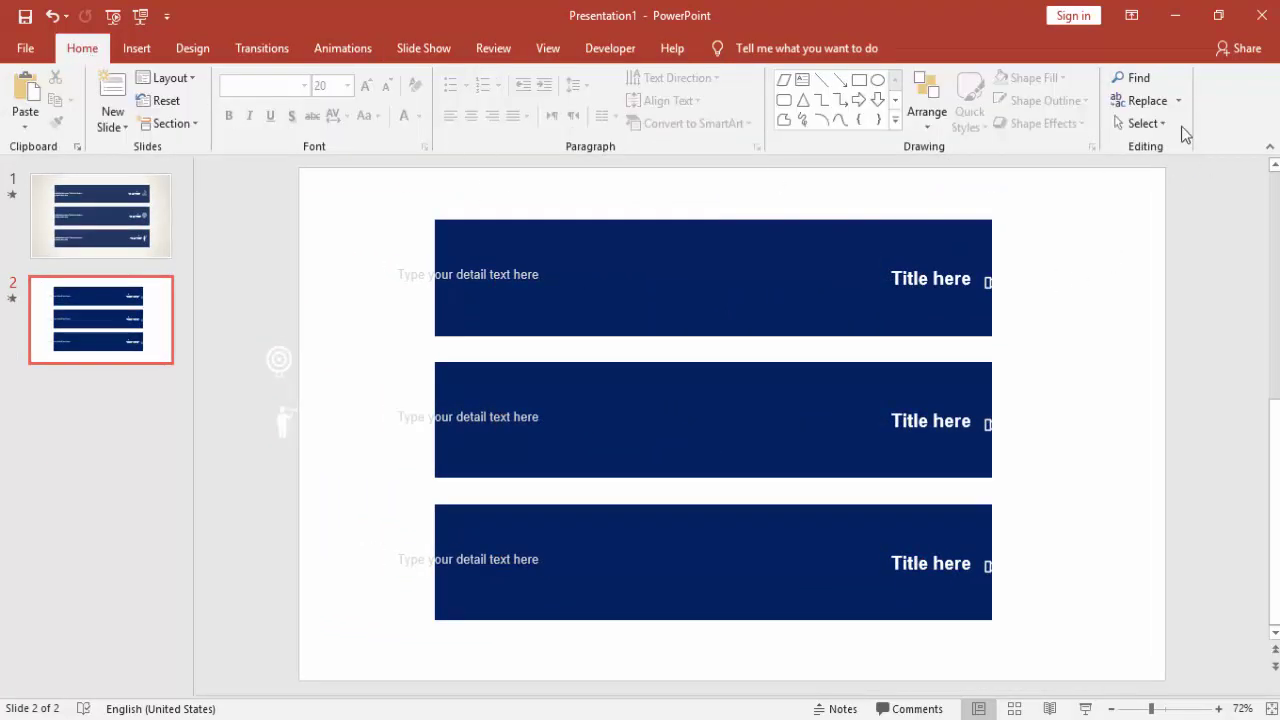
left_click(1160, 123)
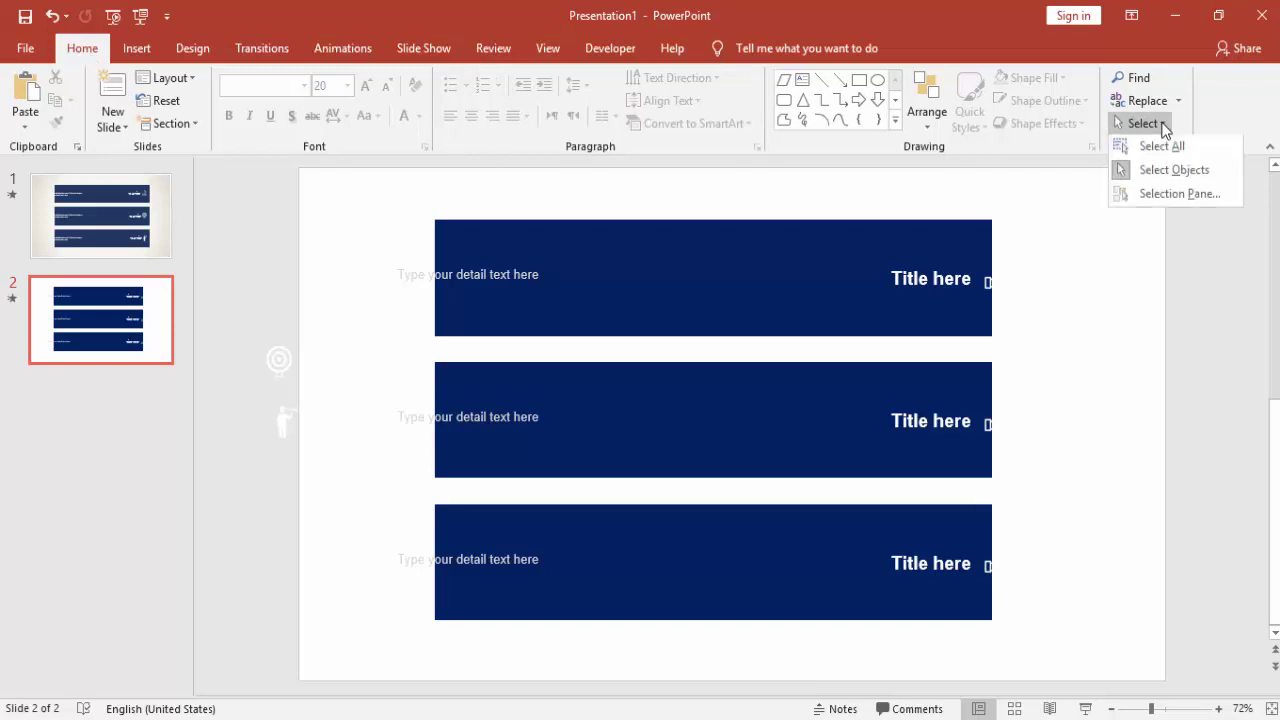
left_click(1168, 193)
left_click(777, 231)
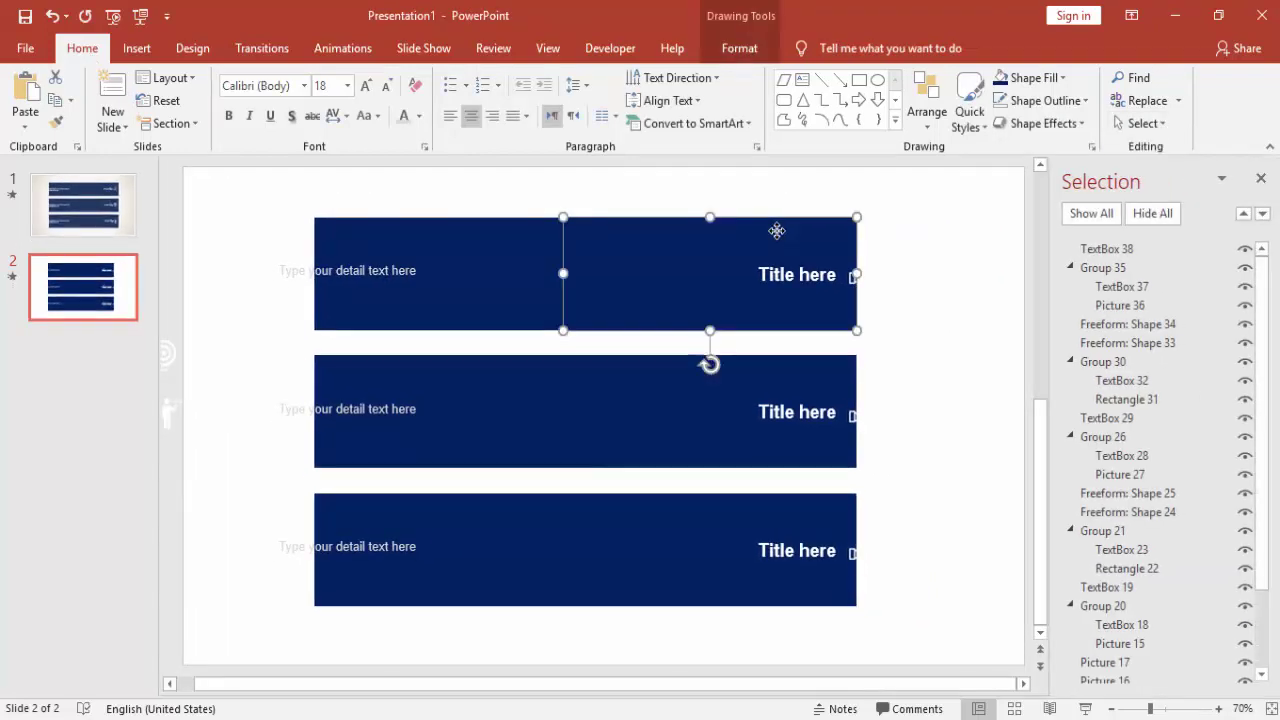
left_click(768, 372)
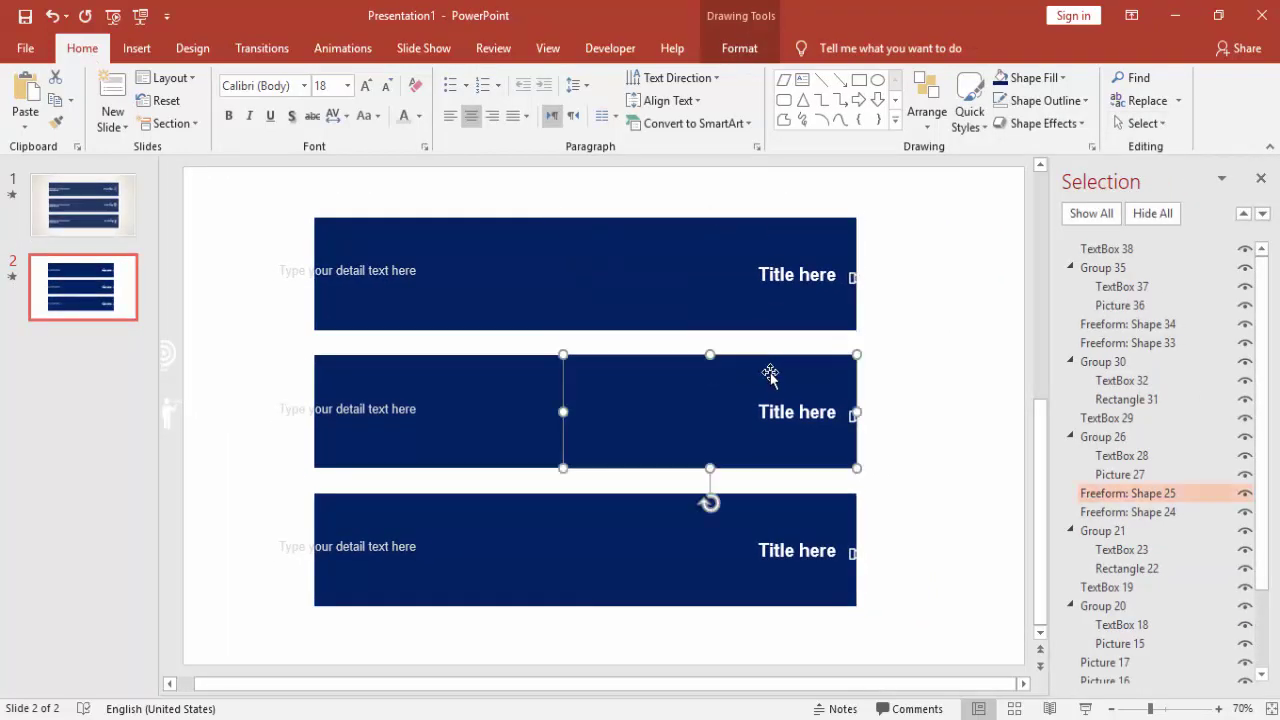
left_click(1248, 496)
left_click(770, 510)
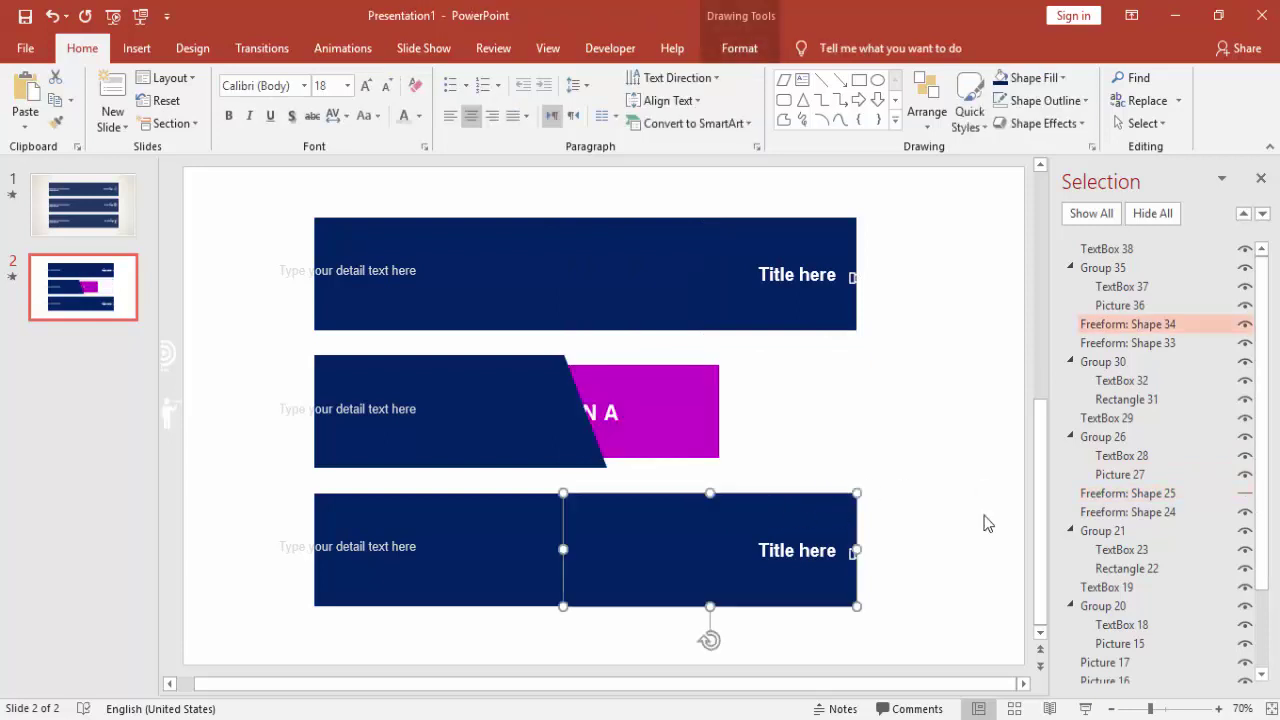
left_click(1245, 324)
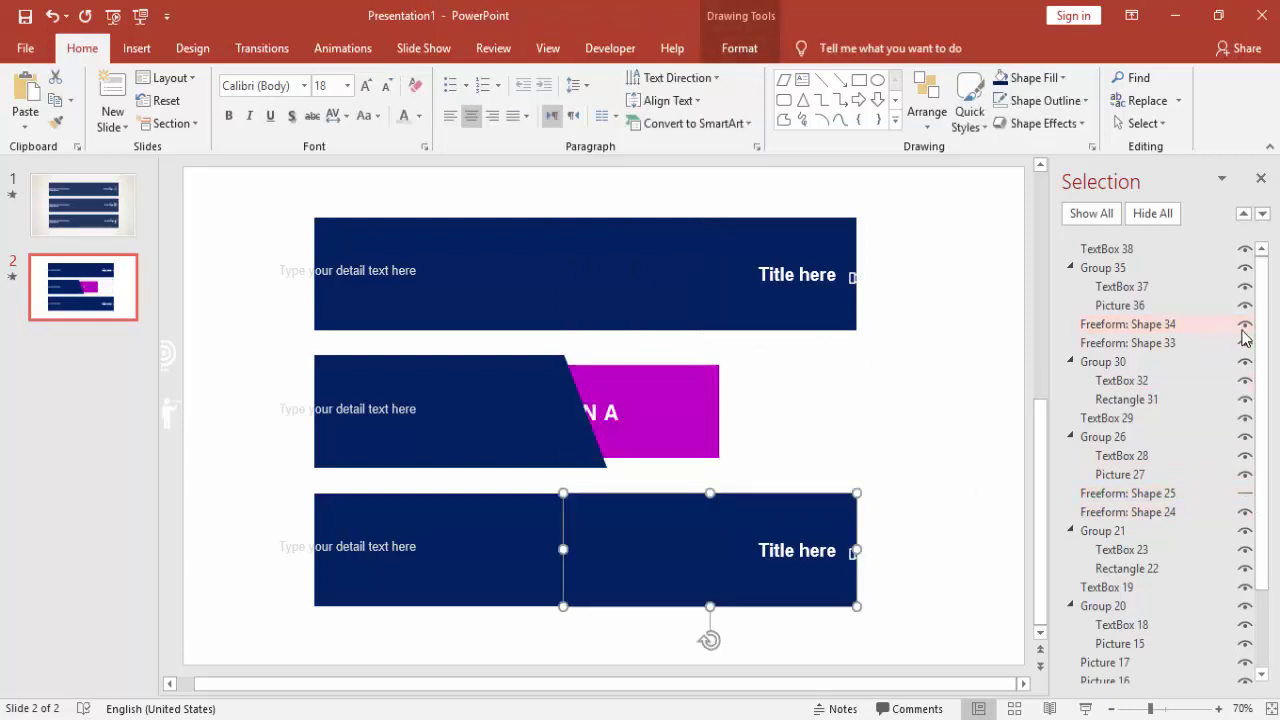
Fill the middle banner's magenta option group with orange from the standard colors.
left_click(721, 394)
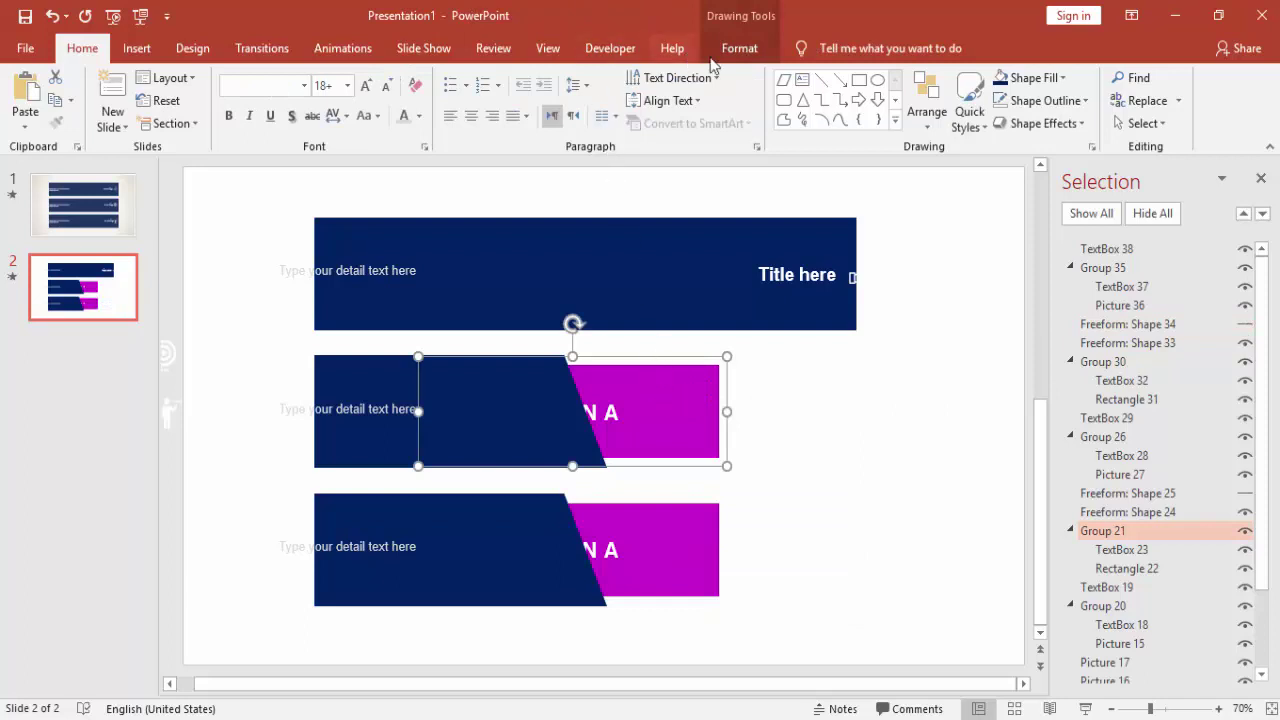
left_click(714, 52)
left_click(470, 77)
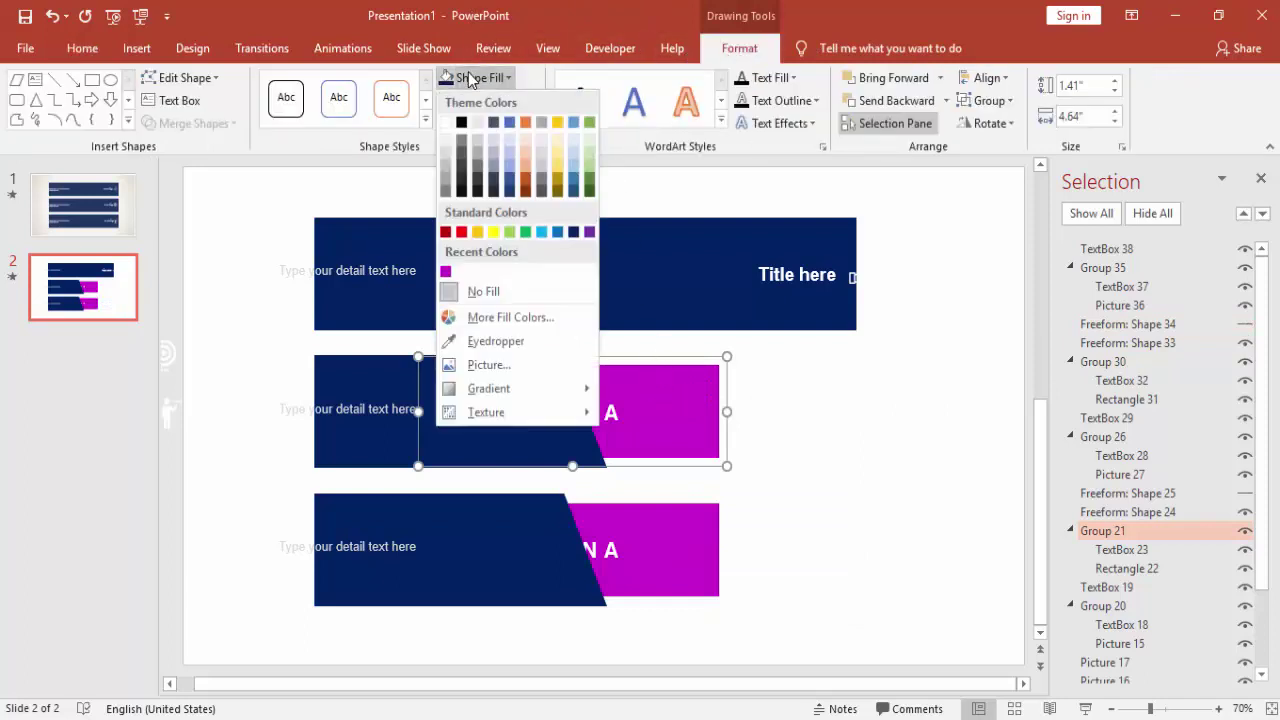
left_click(530, 317)
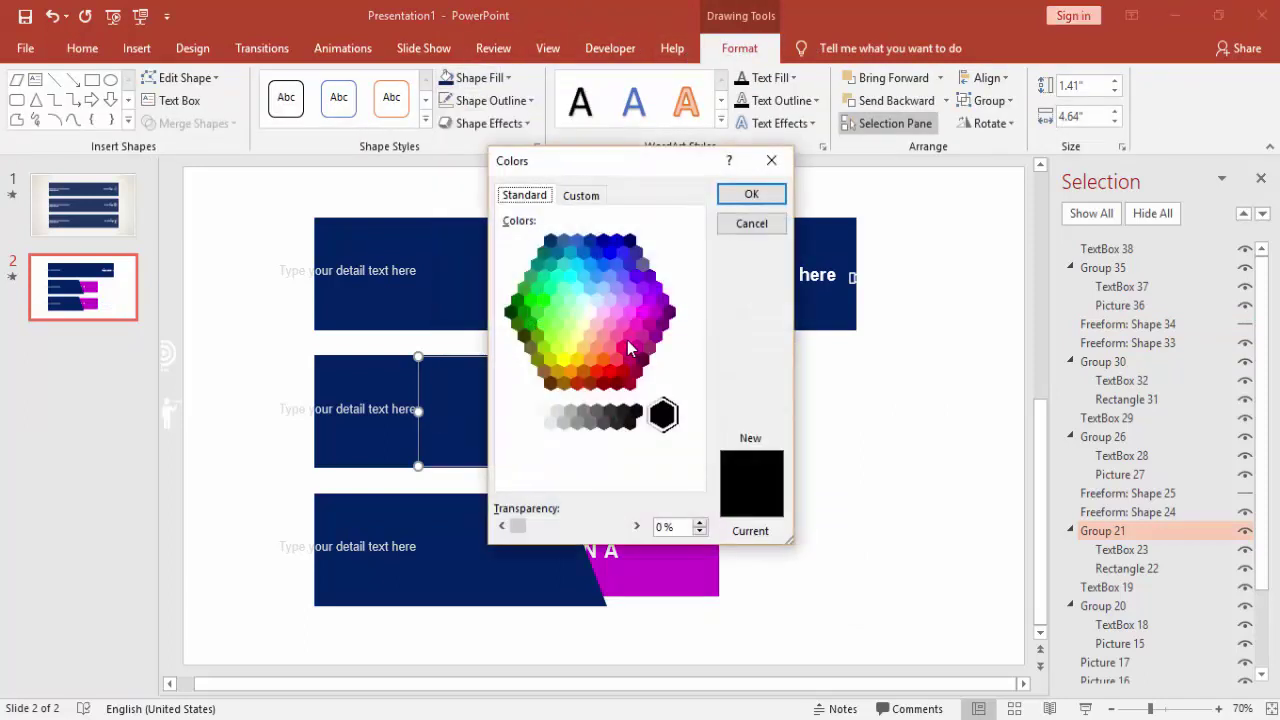
left_click(570, 372)
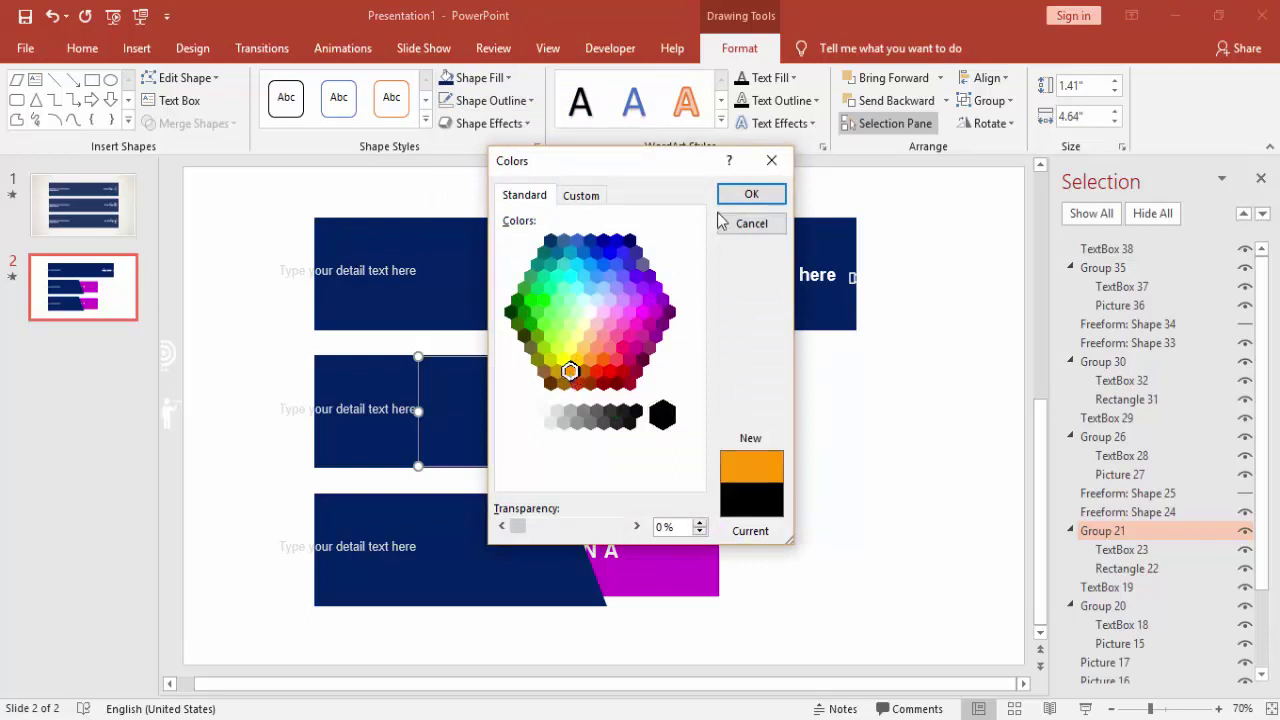
left_click(751, 194)
Fill the bottom banner's magenta option group with bright blue from the standard colors.
left_click(686, 512)
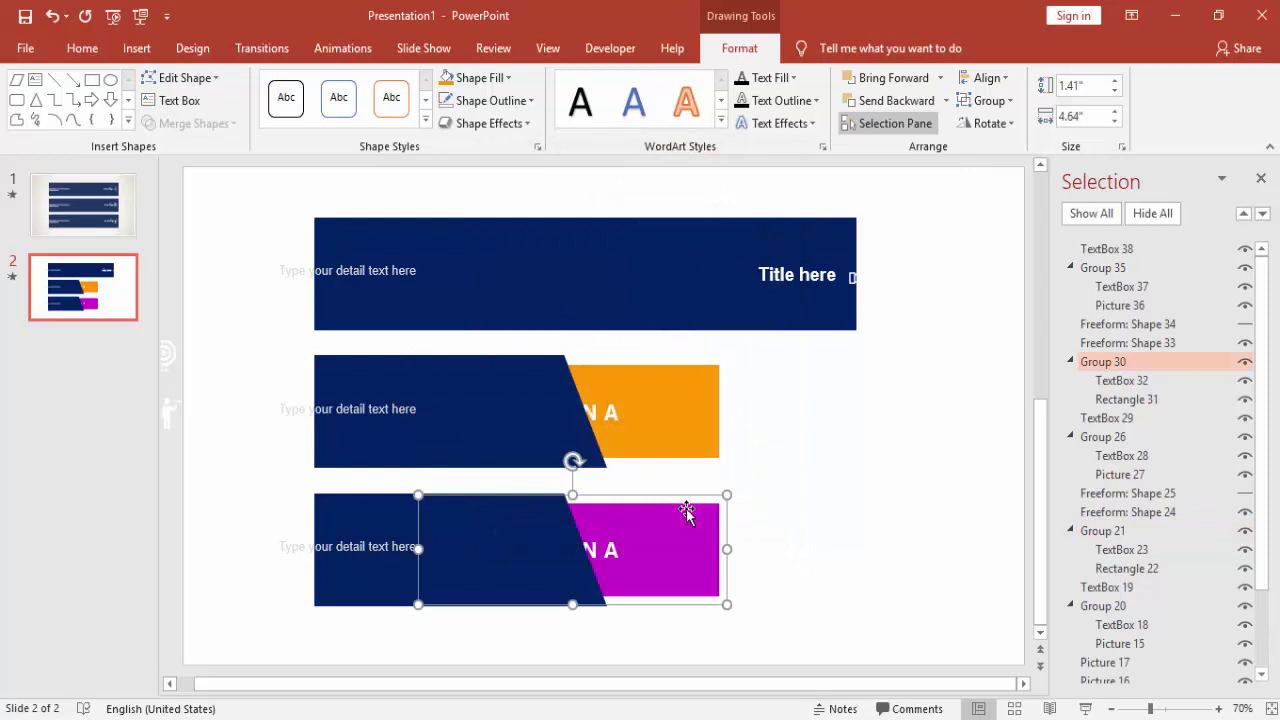
left_click(500, 78)
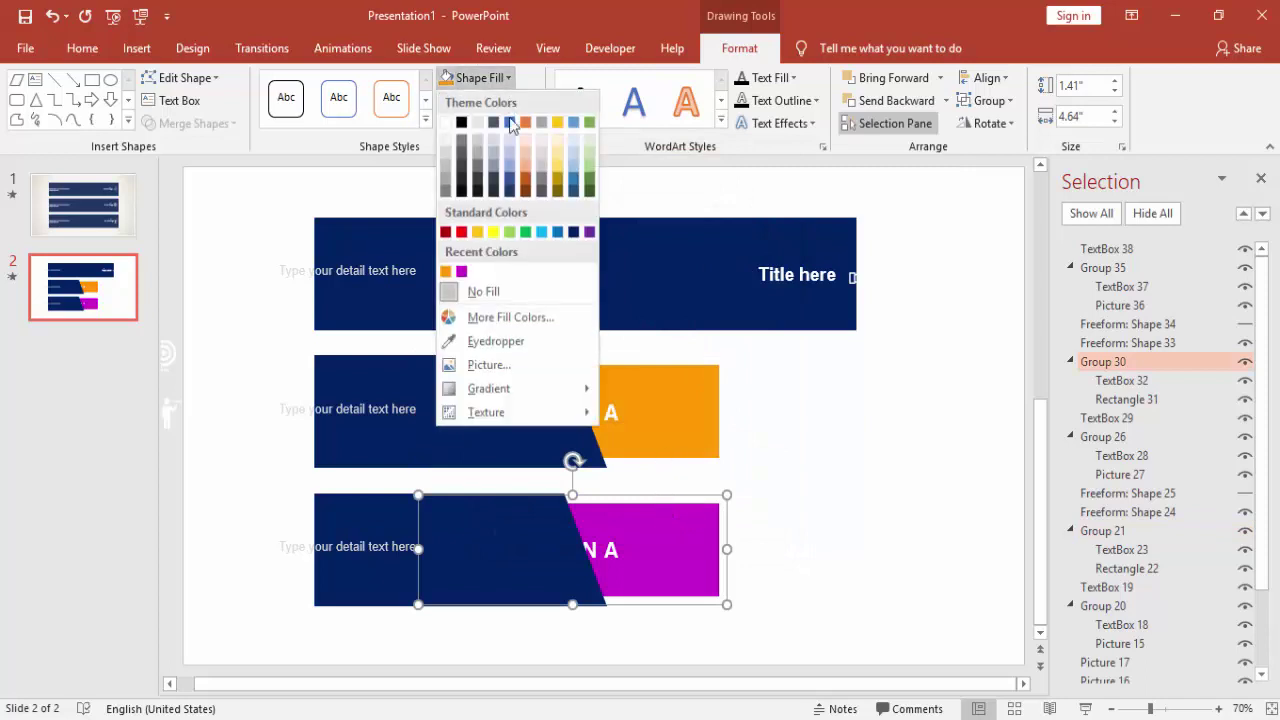
left_click(511, 317)
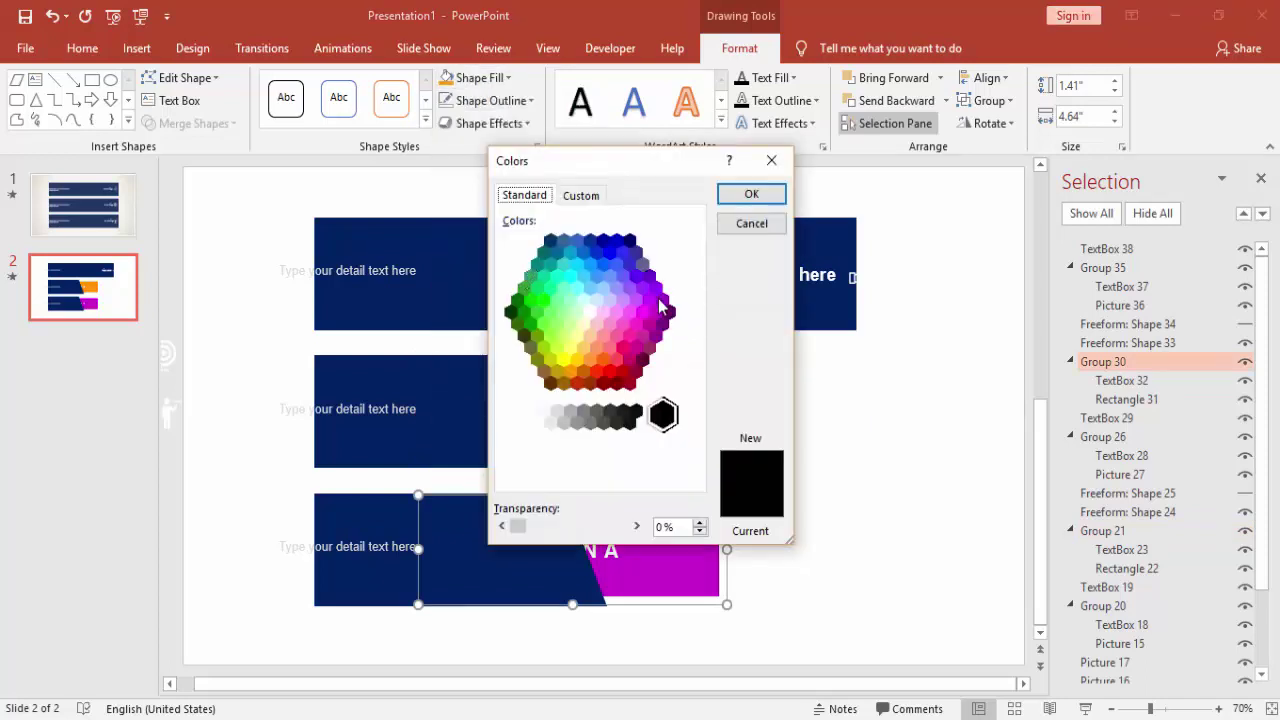
left_click(602, 264)
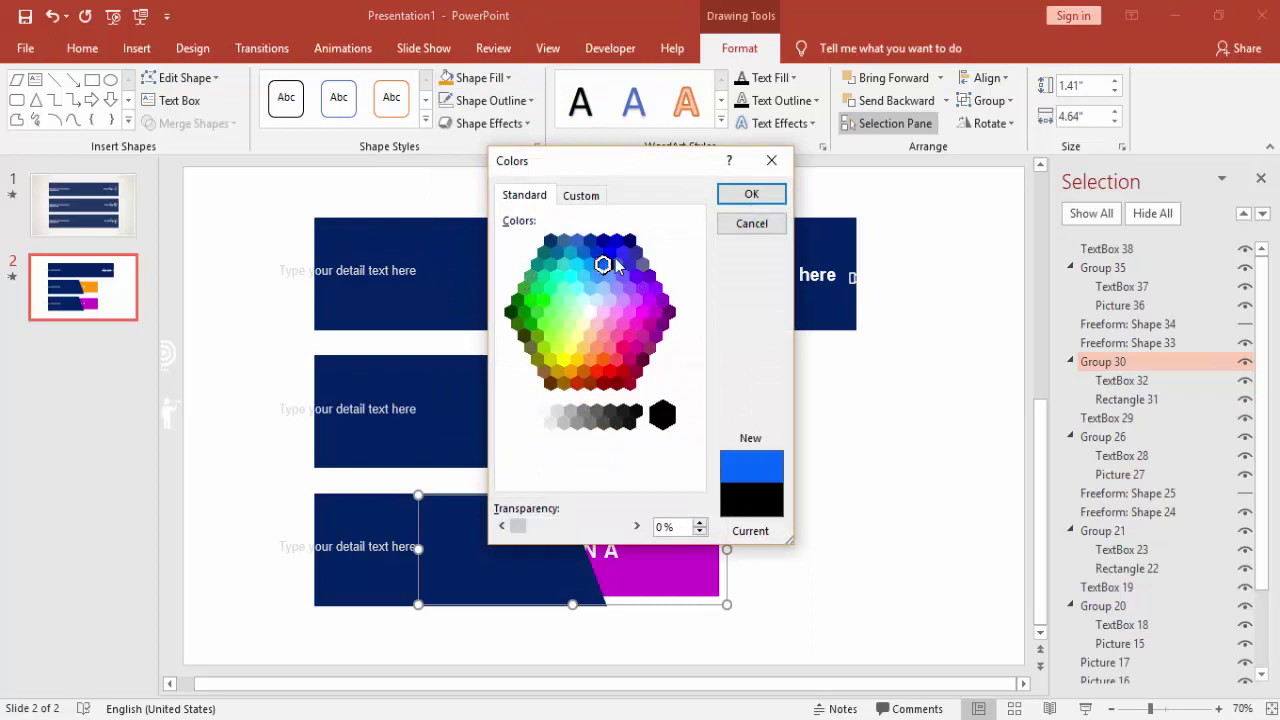
left_click(733, 197)
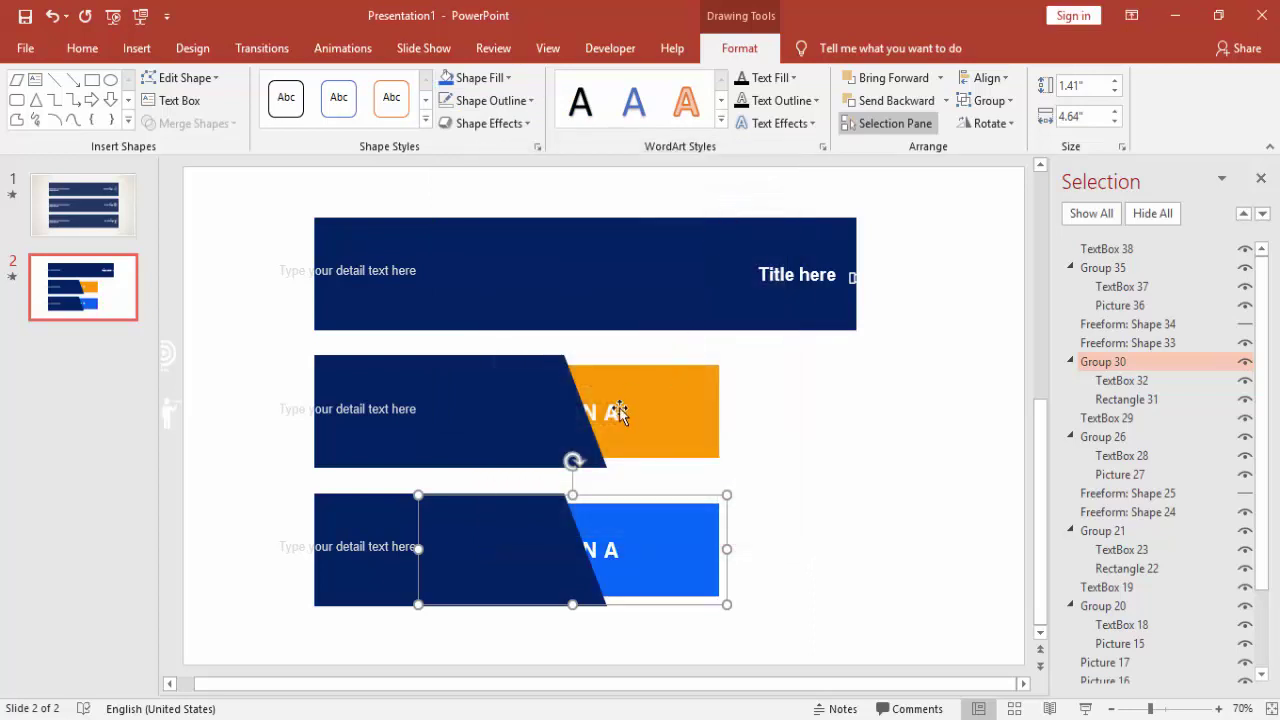
Change the option letter on the middle banner's orange rectangle to "B".
left_click(615, 413)
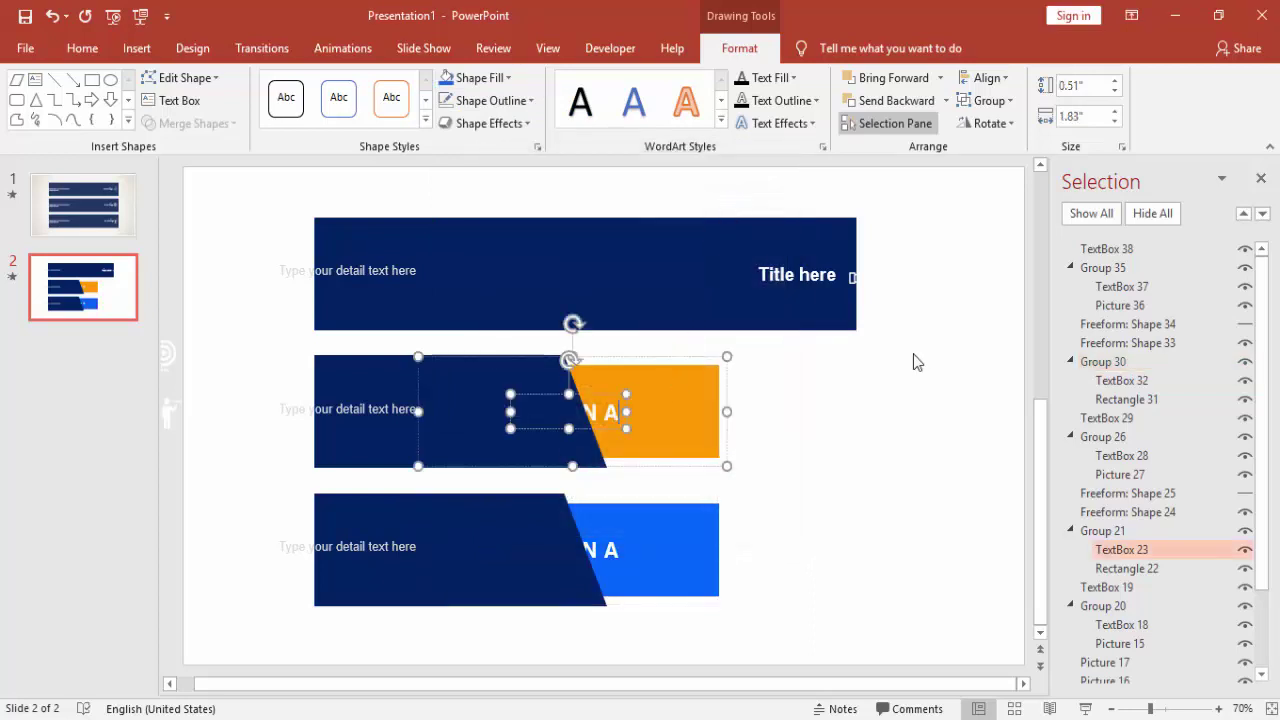
key("shift+Left")
key("shift+Left")
key("shift+Right")
key("shift+Right")
Change the option letter on the bottom banner's blue rectangle to "C".
left_click(618, 549)
key("shift+Left")
key("shift+Left")
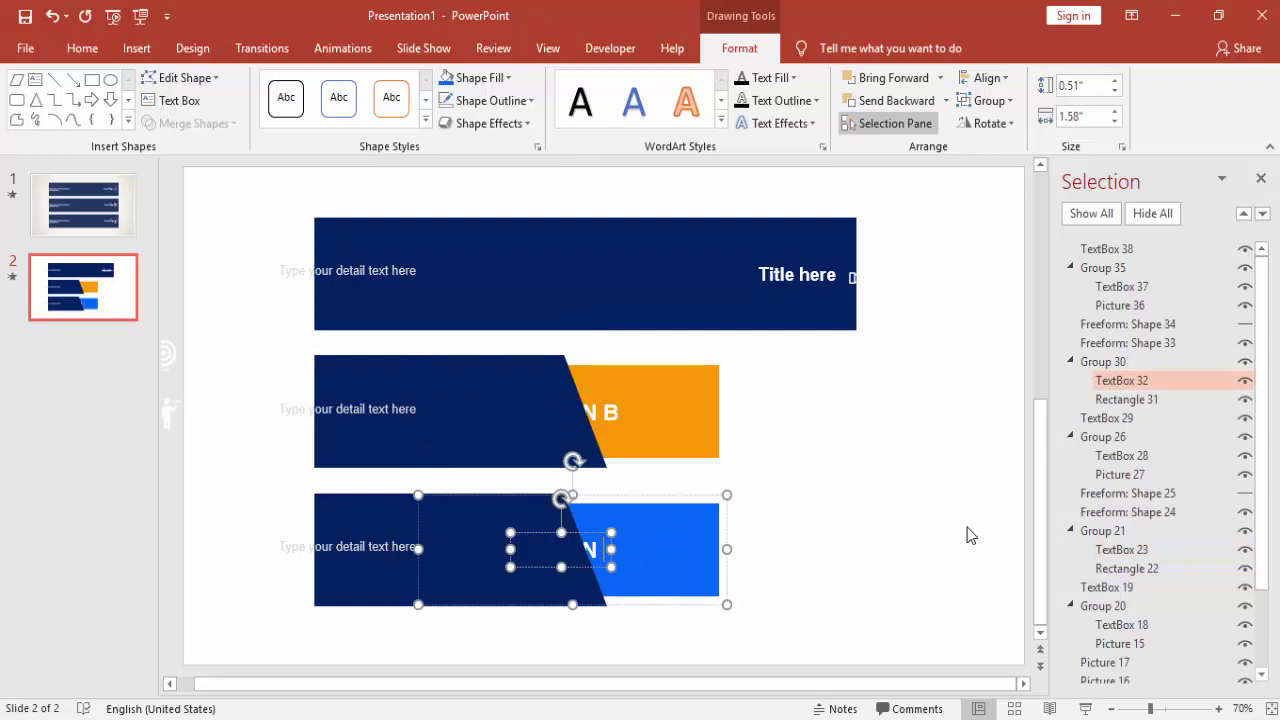
key("shift+Right")
key("shift+Right")
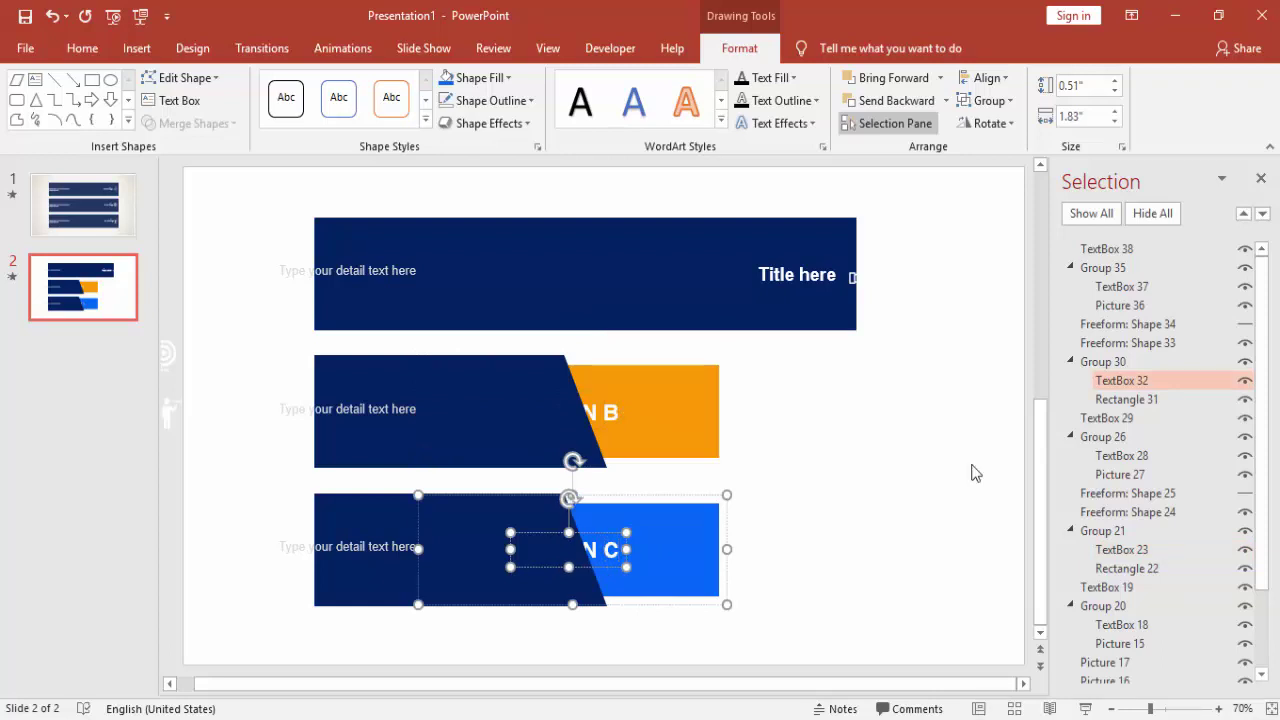
Make the hidden right slanted pieces of the middle and bottom banners visible again and start the slide show from this slide.
left_click(1245, 343)
left_click(1245, 493)
left_click(950, 512)
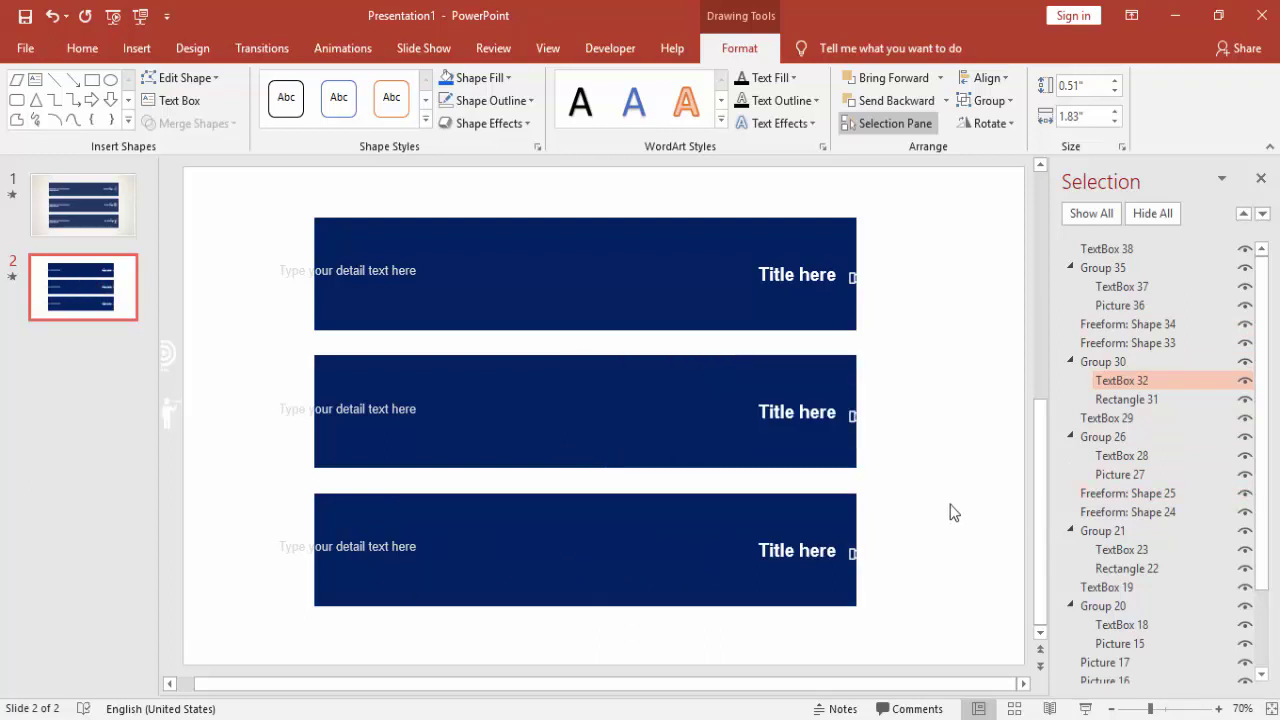
left_click(1087, 709)
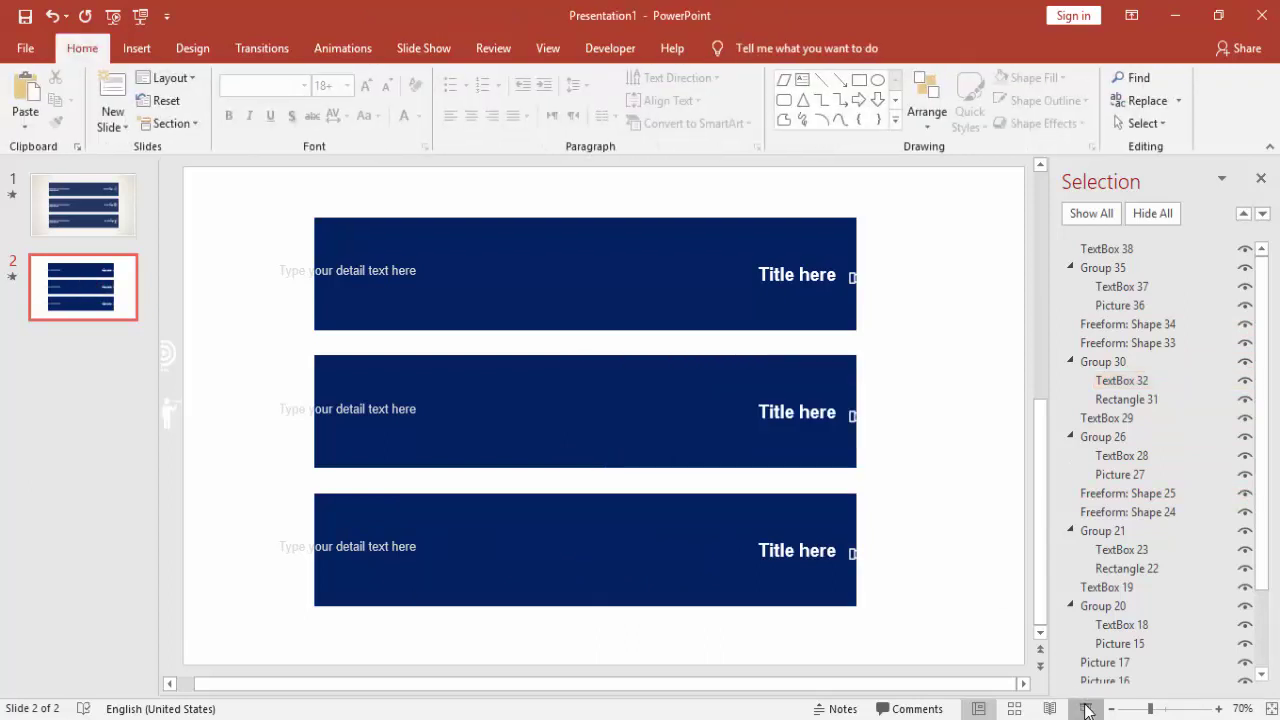